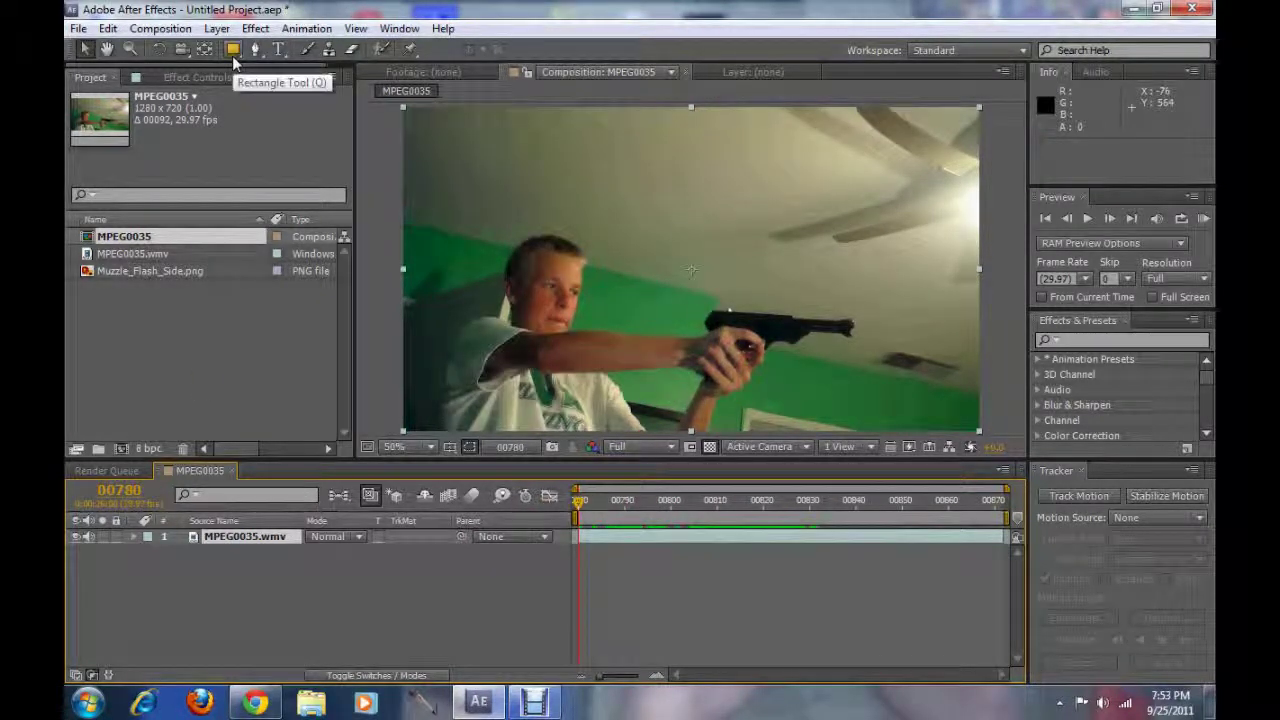
- Examine the Muzzle_Flash_Side.png footage on its own, and return to the MPEG0035 composition
double_click(140, 270)
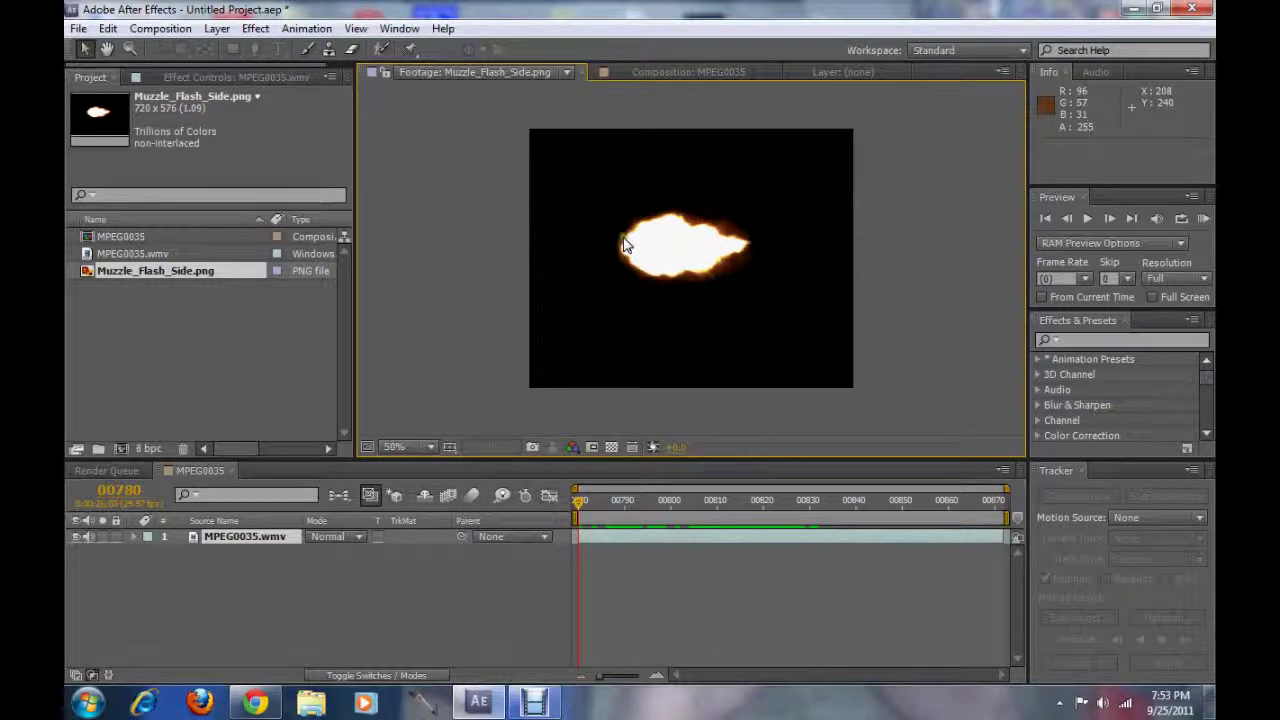
left_click(140, 272)
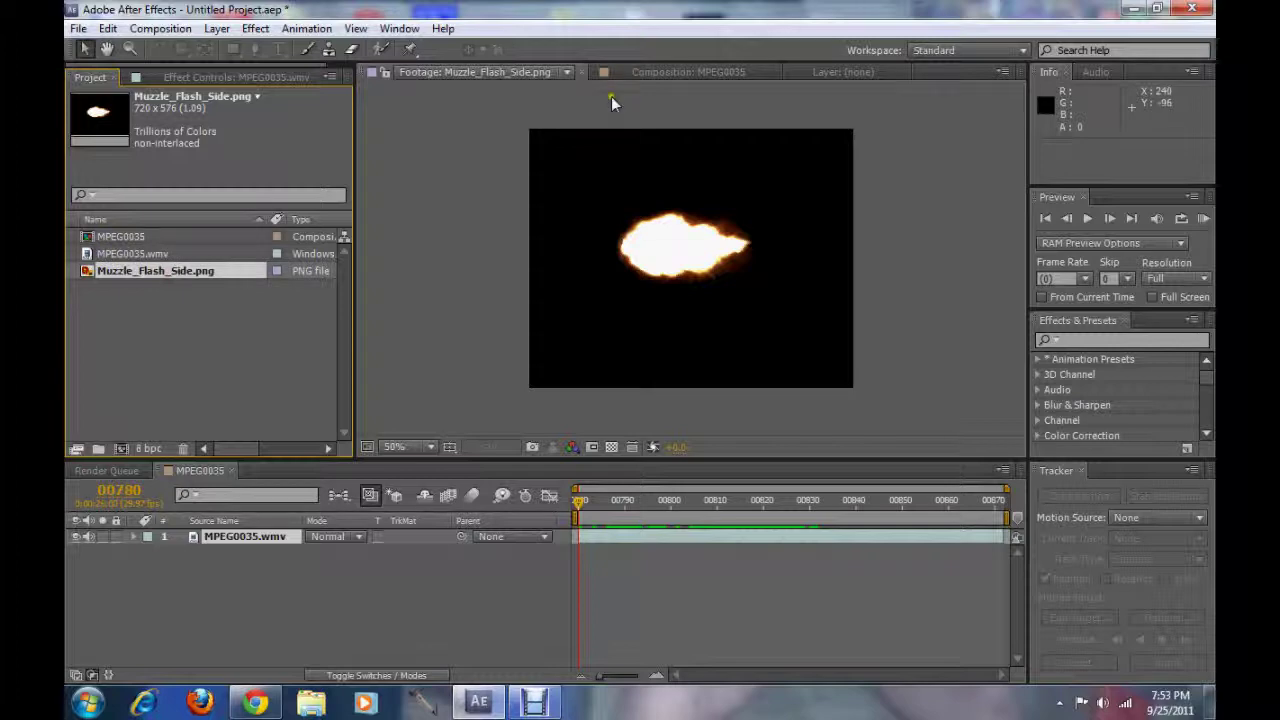
left_click(584, 76)
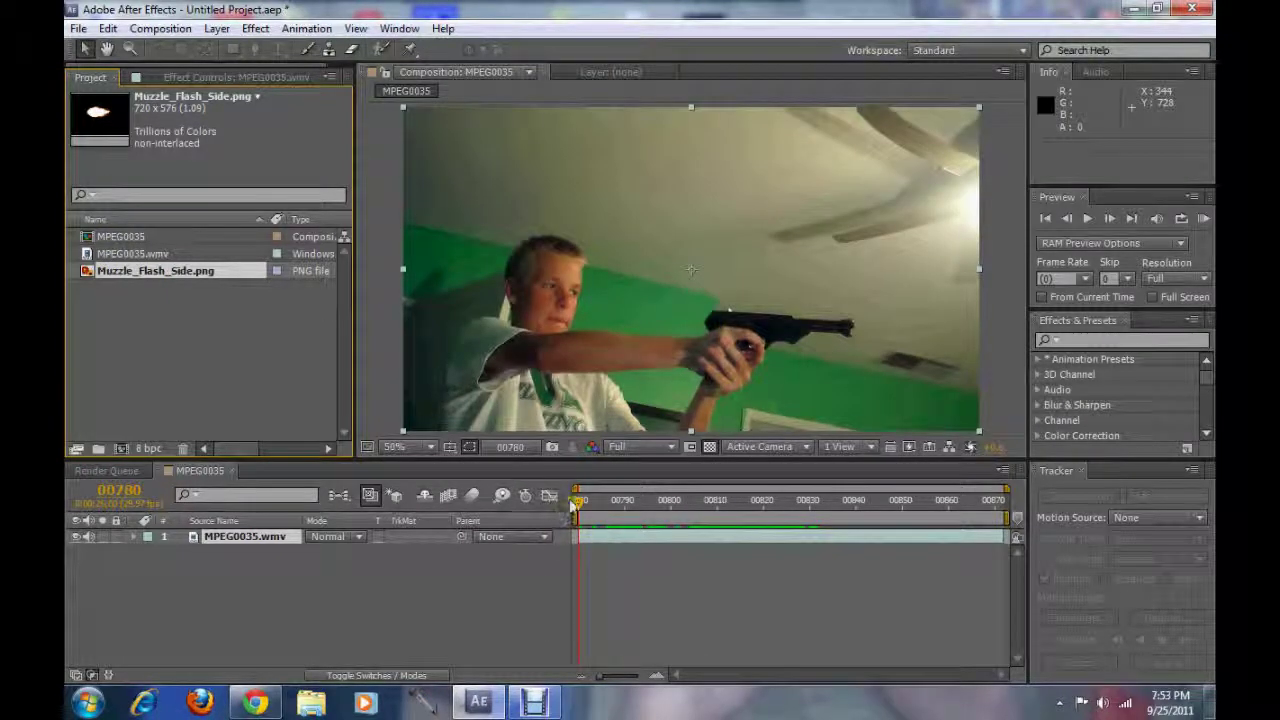
- Find the frame just before the gun recoils and park the current time at frame 789
left_click_drag(574, 505, 630, 499)
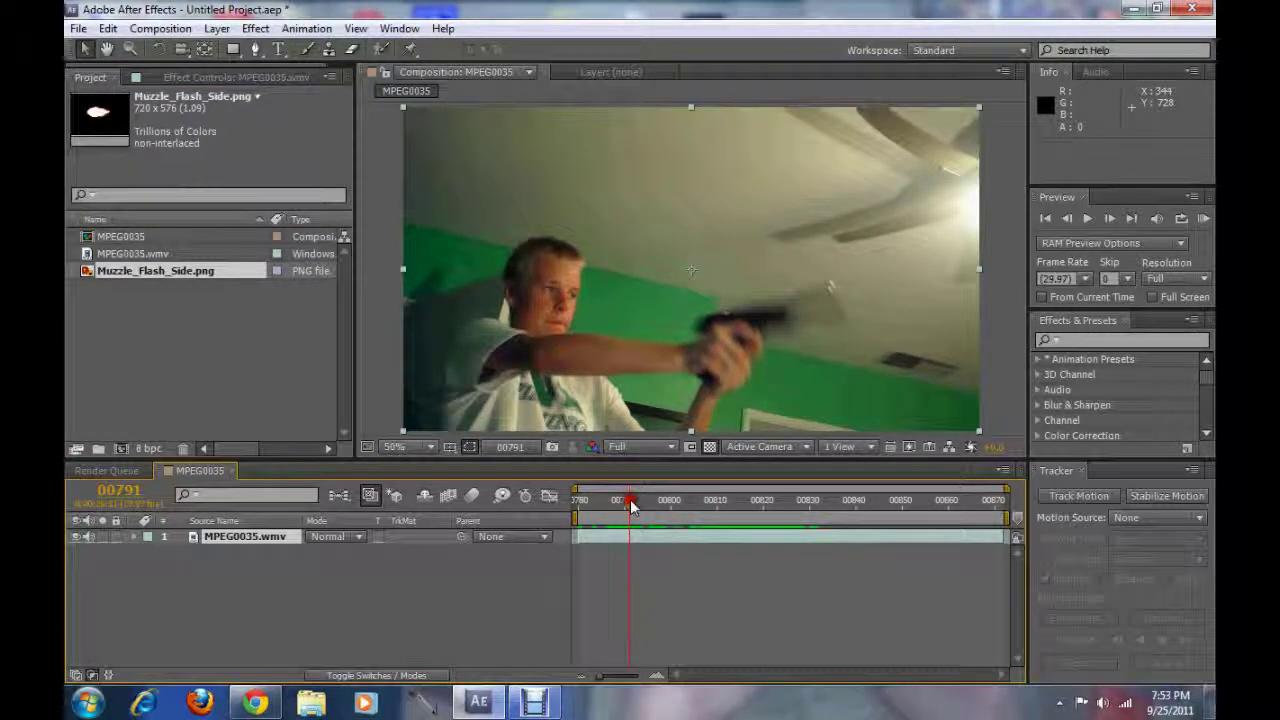
key("Page_Up")
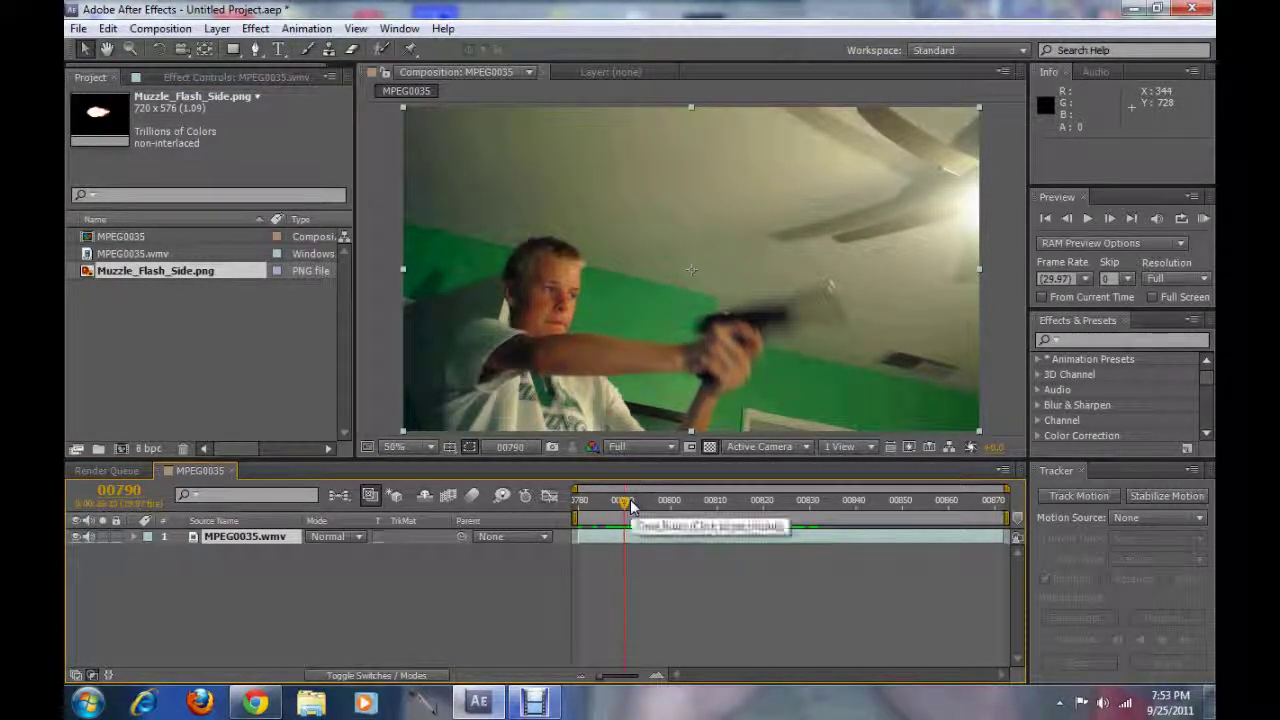
key("Page_Up")
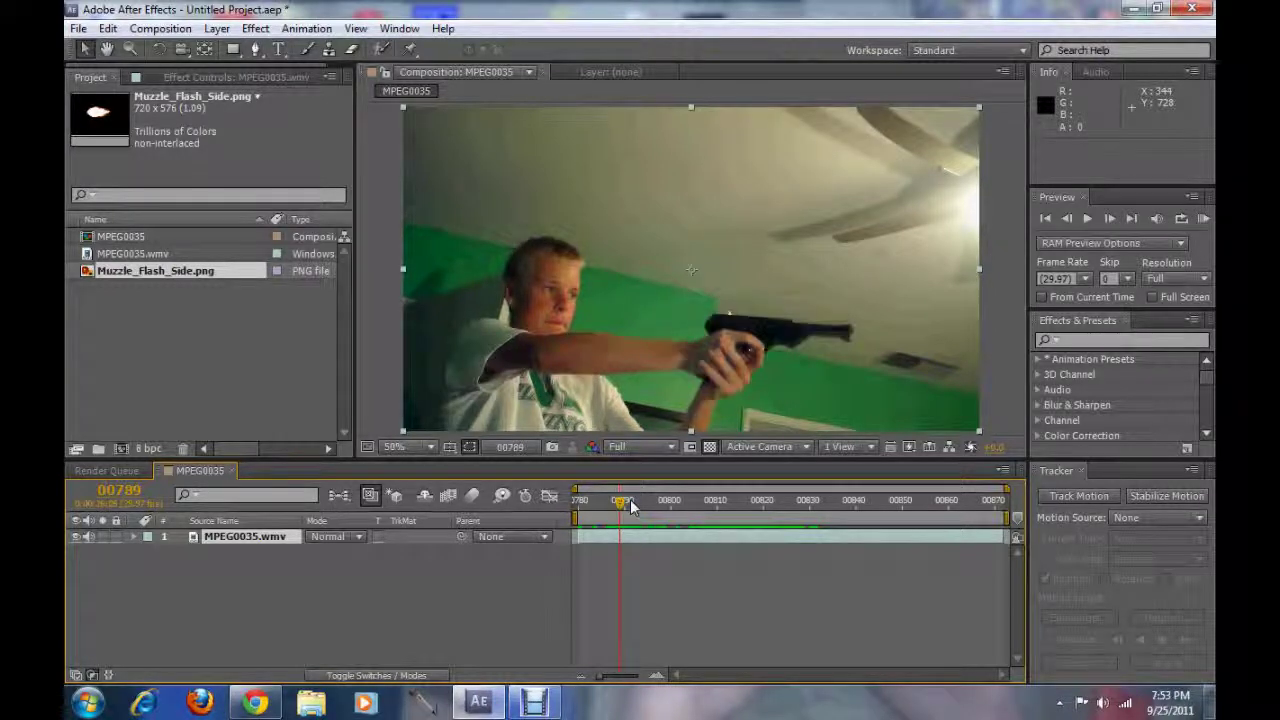
key("Page_Down")
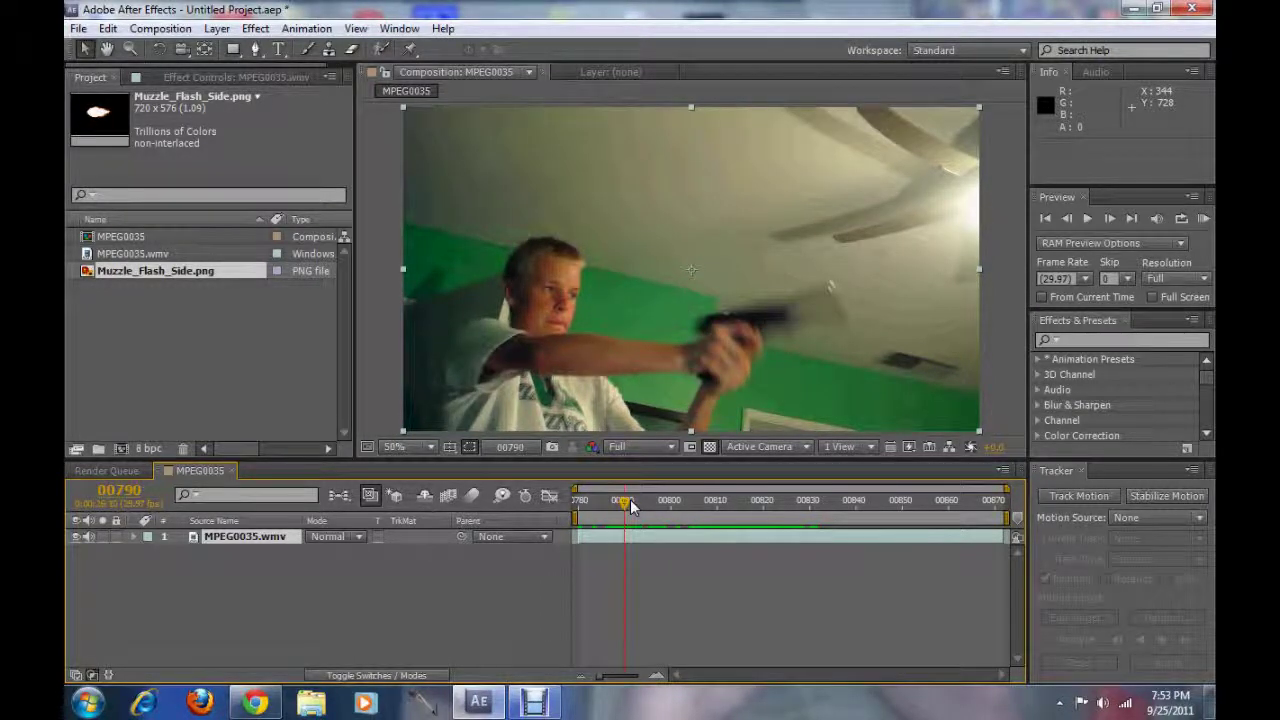
key("Page_Up")
key("Page_Up")
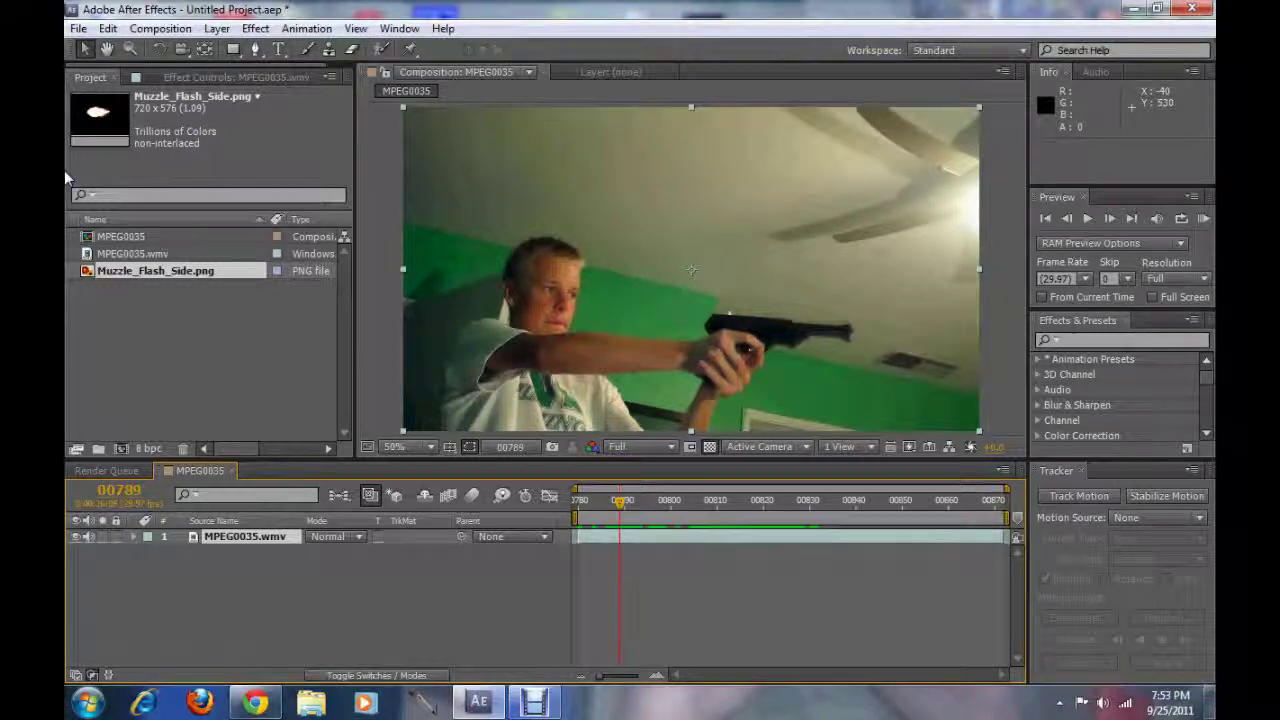
- Add Muzzle_Flash_Side.png above the clip near the gun's muzzle and set its blending mode to Screen
left_click_drag(148, 283, 802, 314)
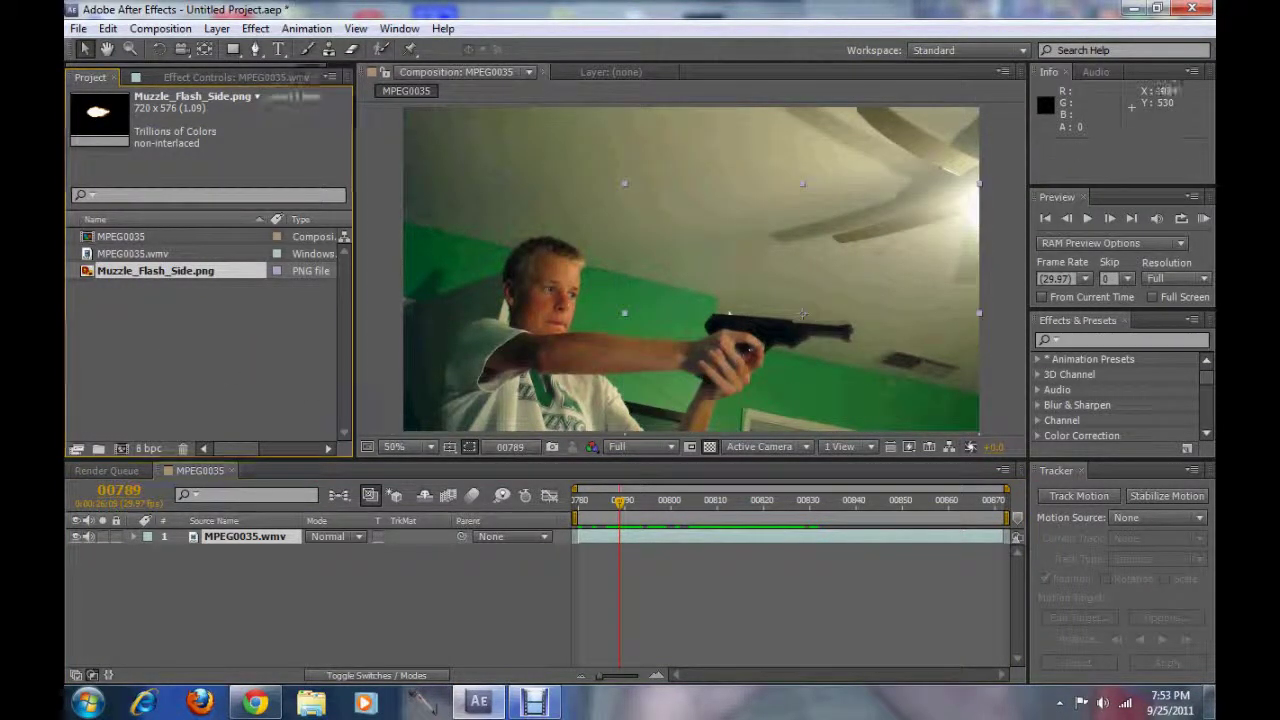
key("comma")
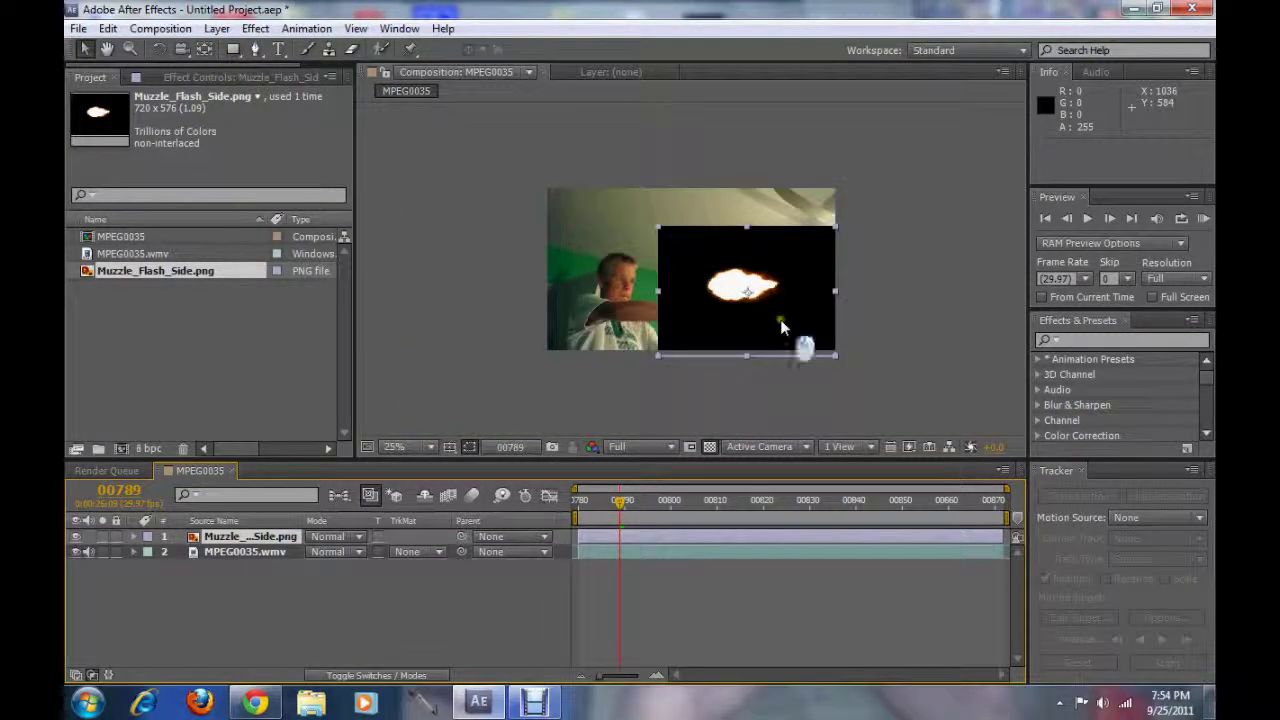
left_click_drag(806, 349, 850, 335)
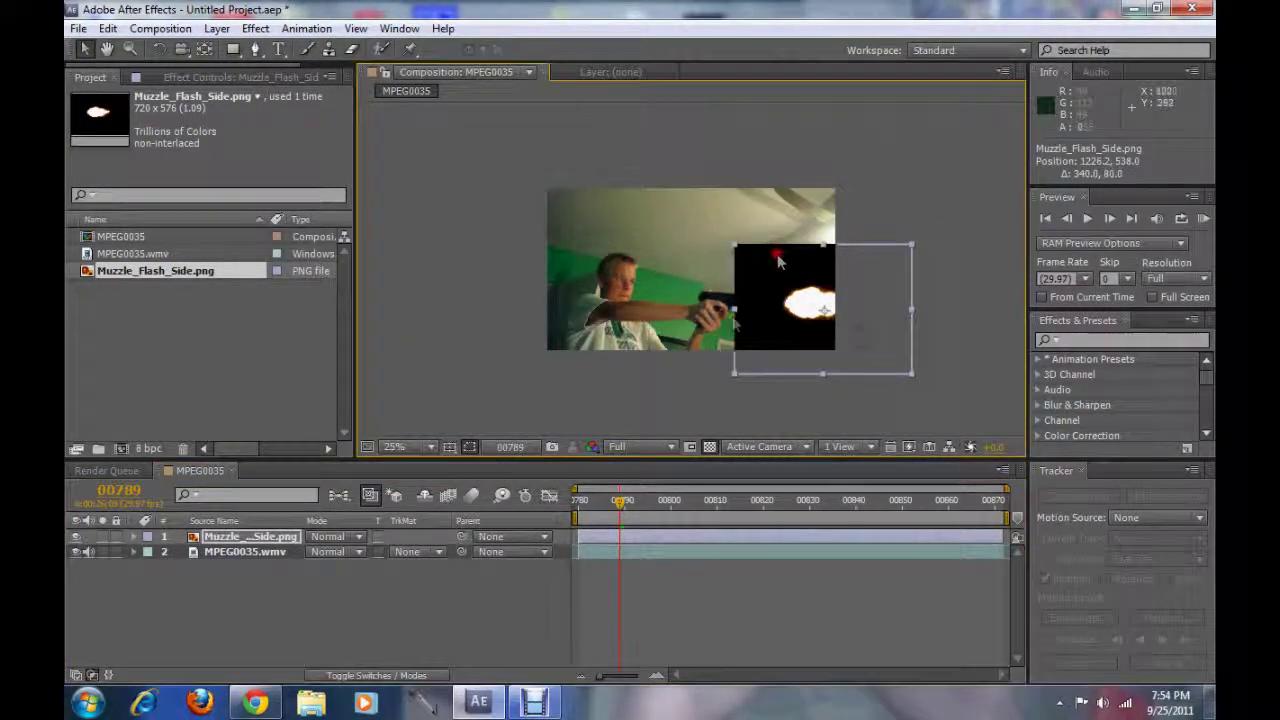
left_click(358, 540)
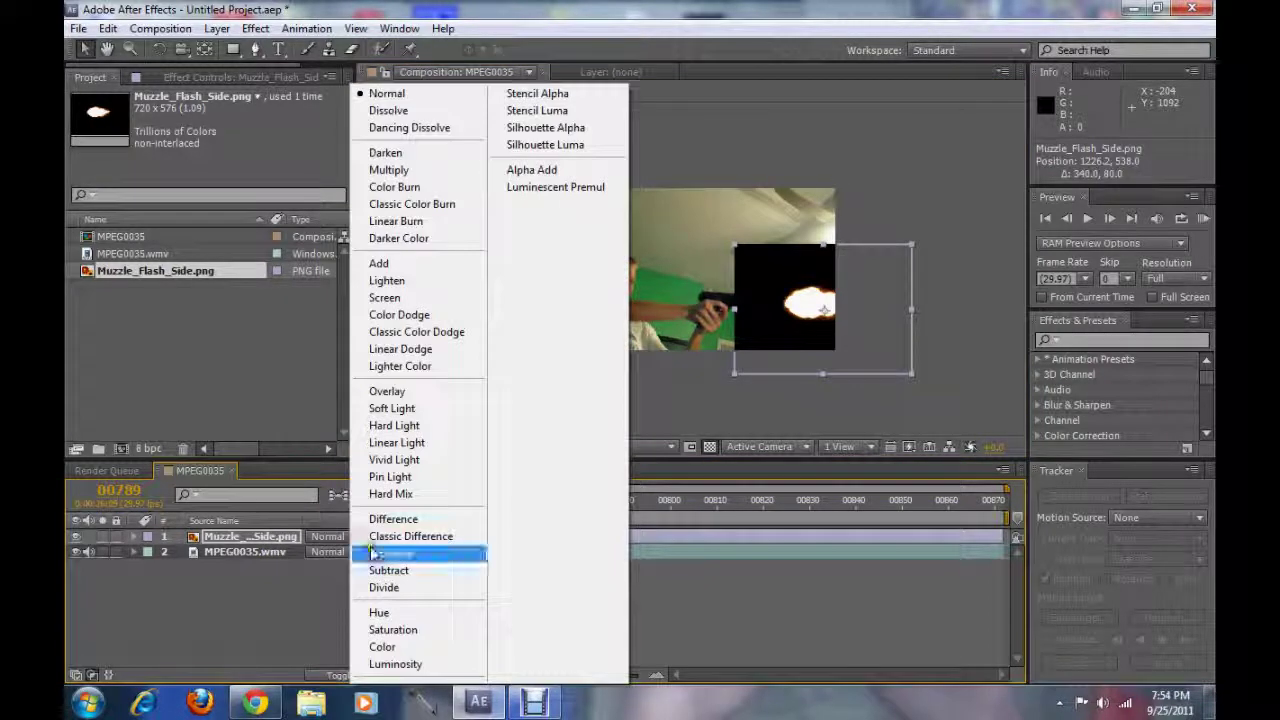
left_click(376, 297)
- Scale the muzzle flash to about 112%, stretch it taller, and position it at the barrel tip, about 1190, 534
left_click_drag(805, 312, 793, 309)
left_click(842, 265)
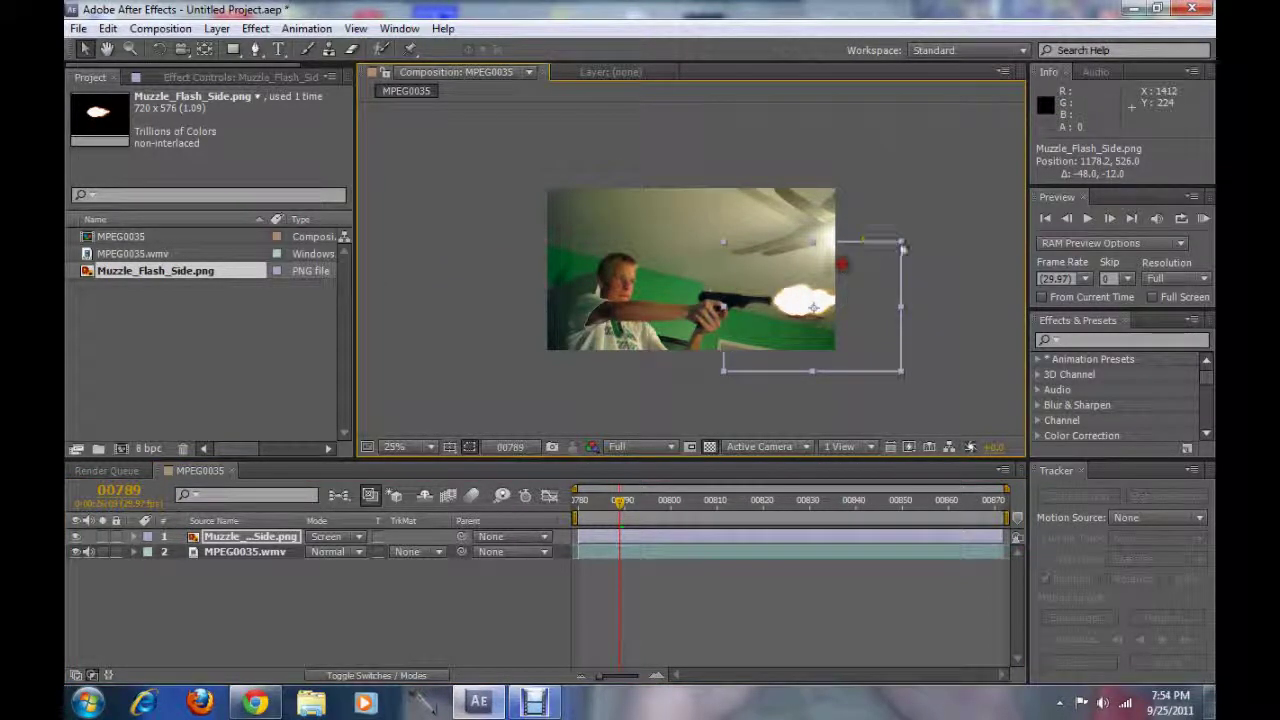
left_click_drag(901, 243, 908, 232)
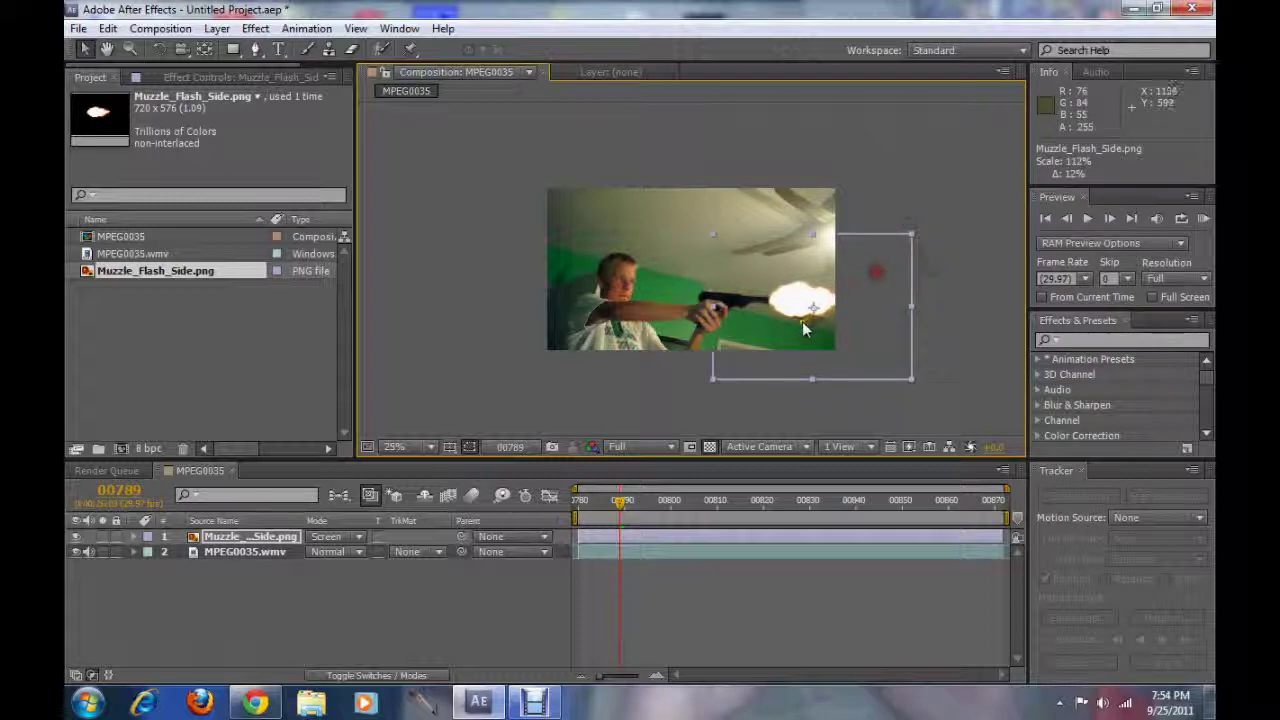
left_click_drag(792, 317, 797, 317)
left_click_drag(816, 380, 816, 395)
left_click_drag(791, 291, 819, 307)
- Set the muzzle flash's rotation to 2° and nudge it to about 1182, 550 to line up with the barrel
key("r")
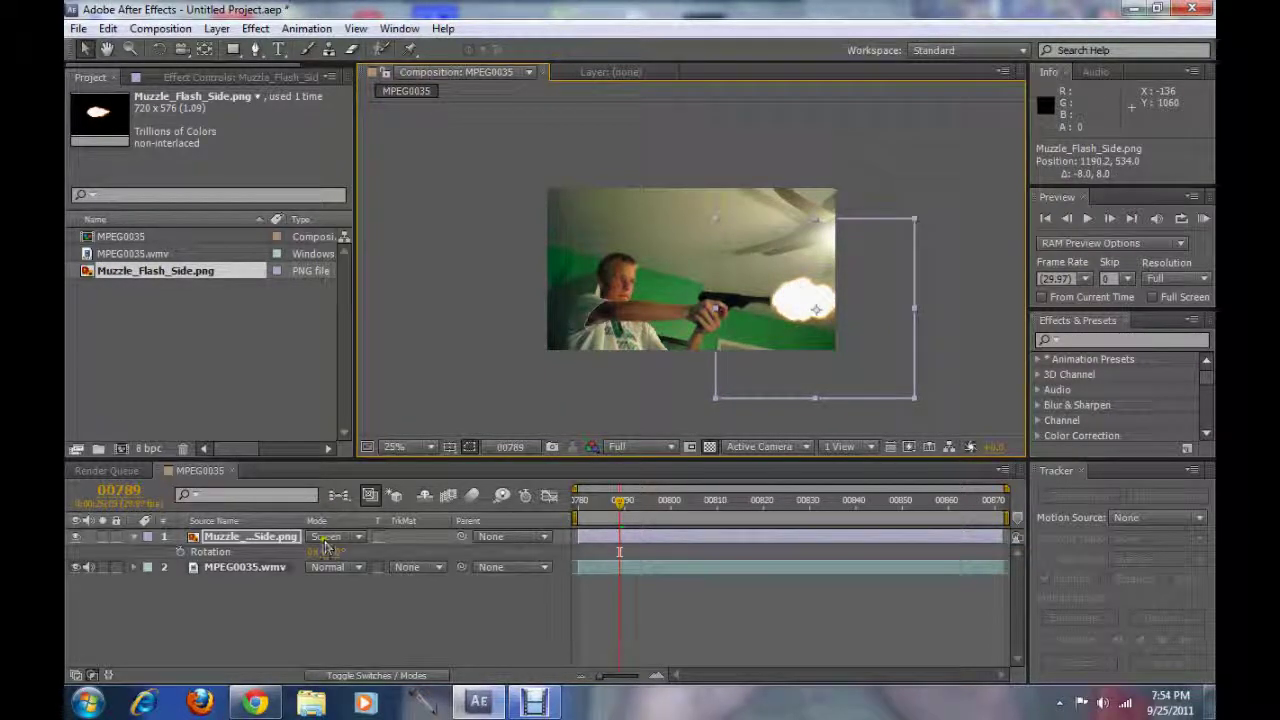
left_click_drag(329, 549, 332, 549)
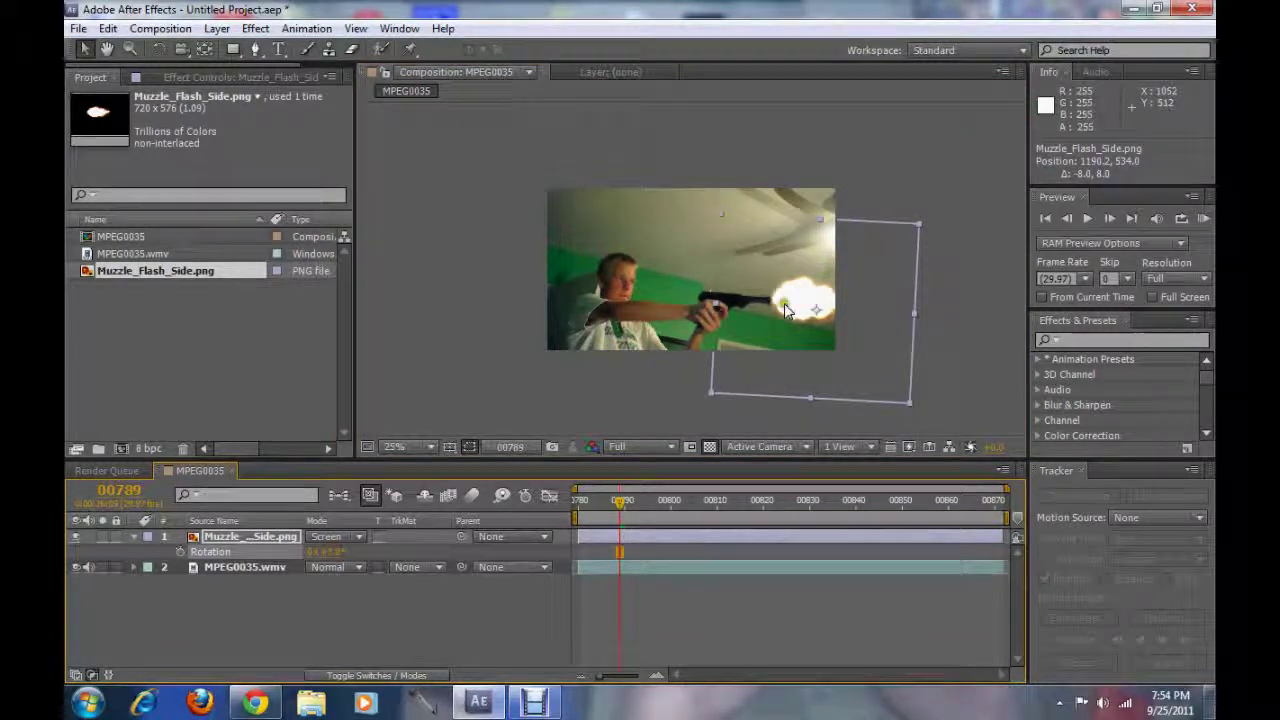
left_click_drag(787, 301, 785, 305)
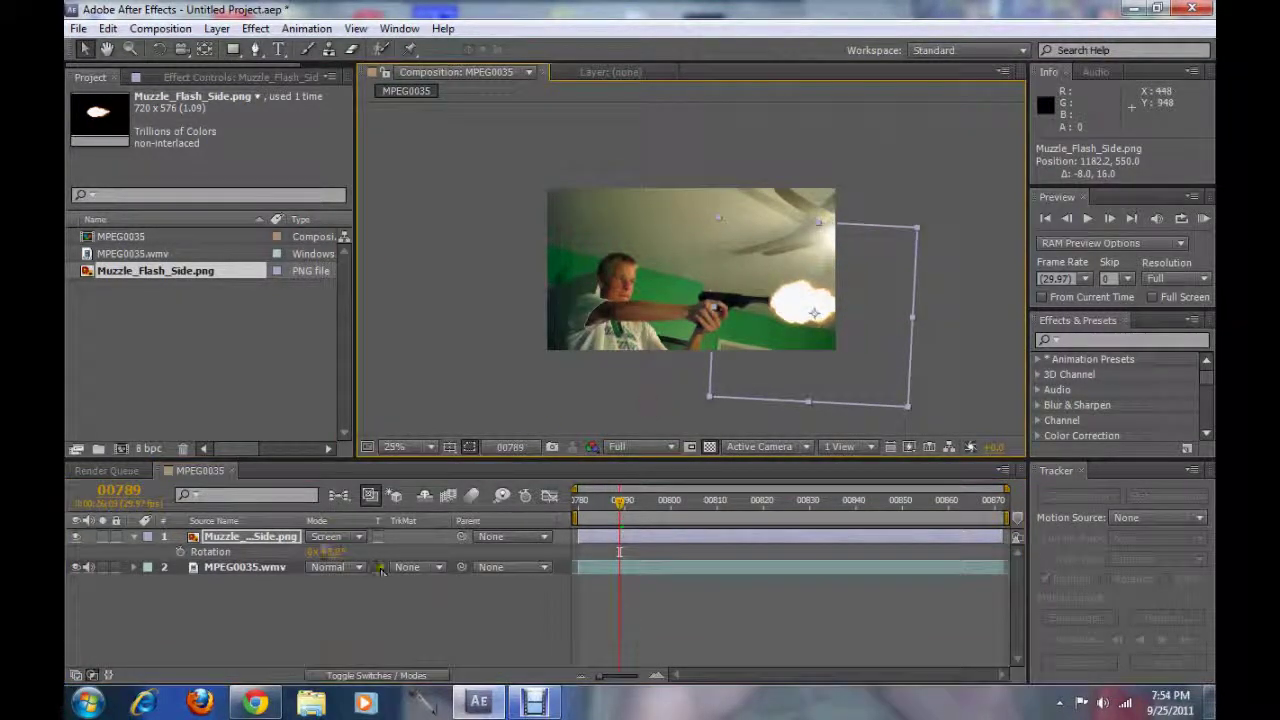
left_click(329, 550)
type("2")
key("Return")
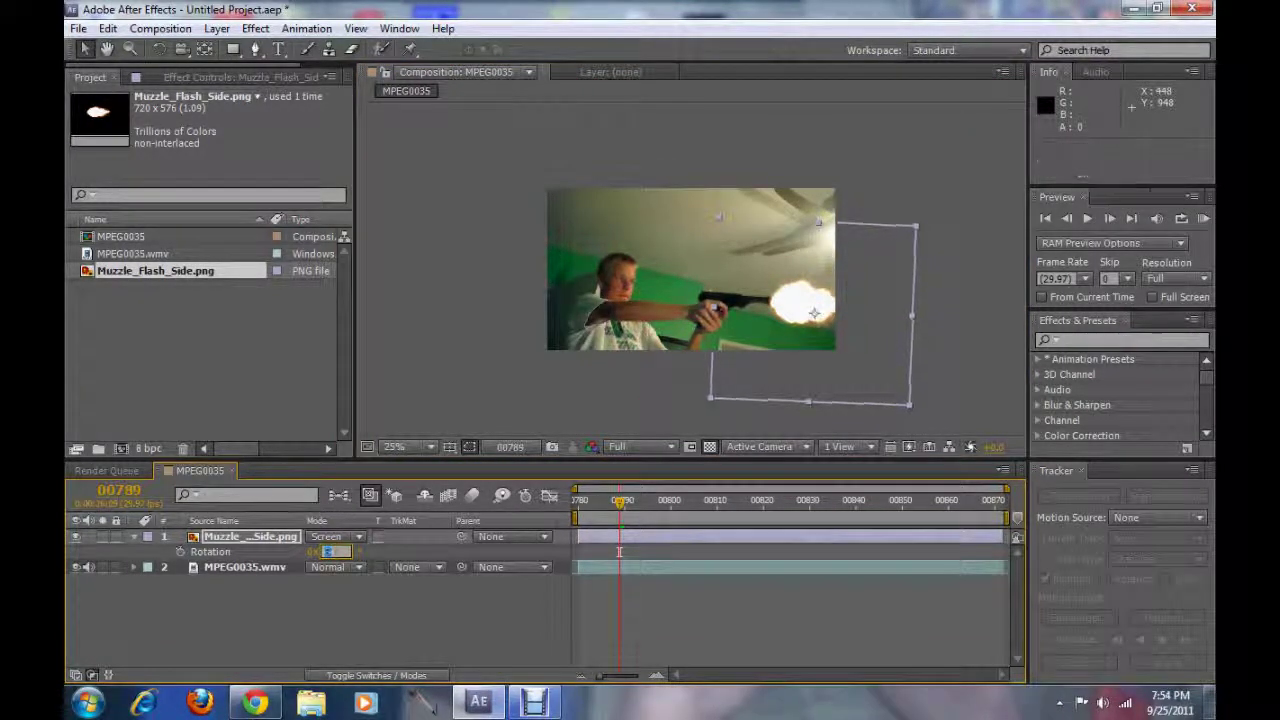
left_click(411, 621)
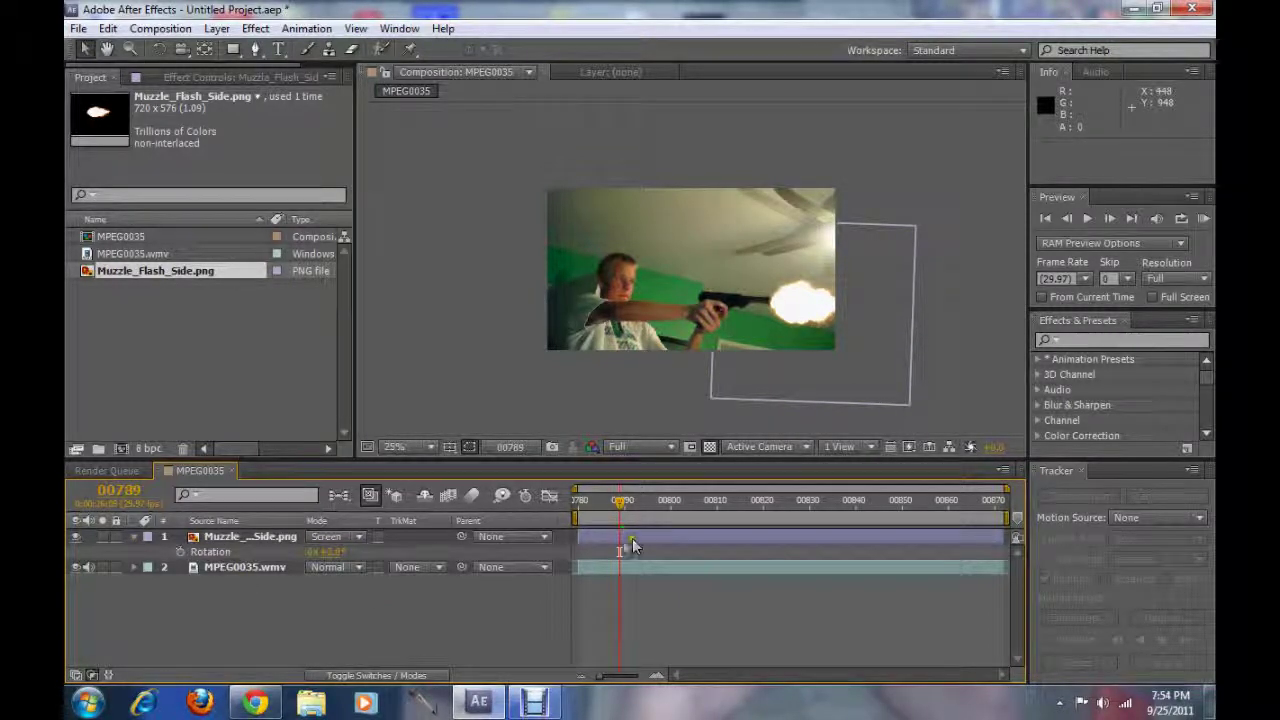
- Trim the muzzle flash layer at both ends so that it lasts only one frame, frame 789
left_click_drag(629, 538, 669, 541)
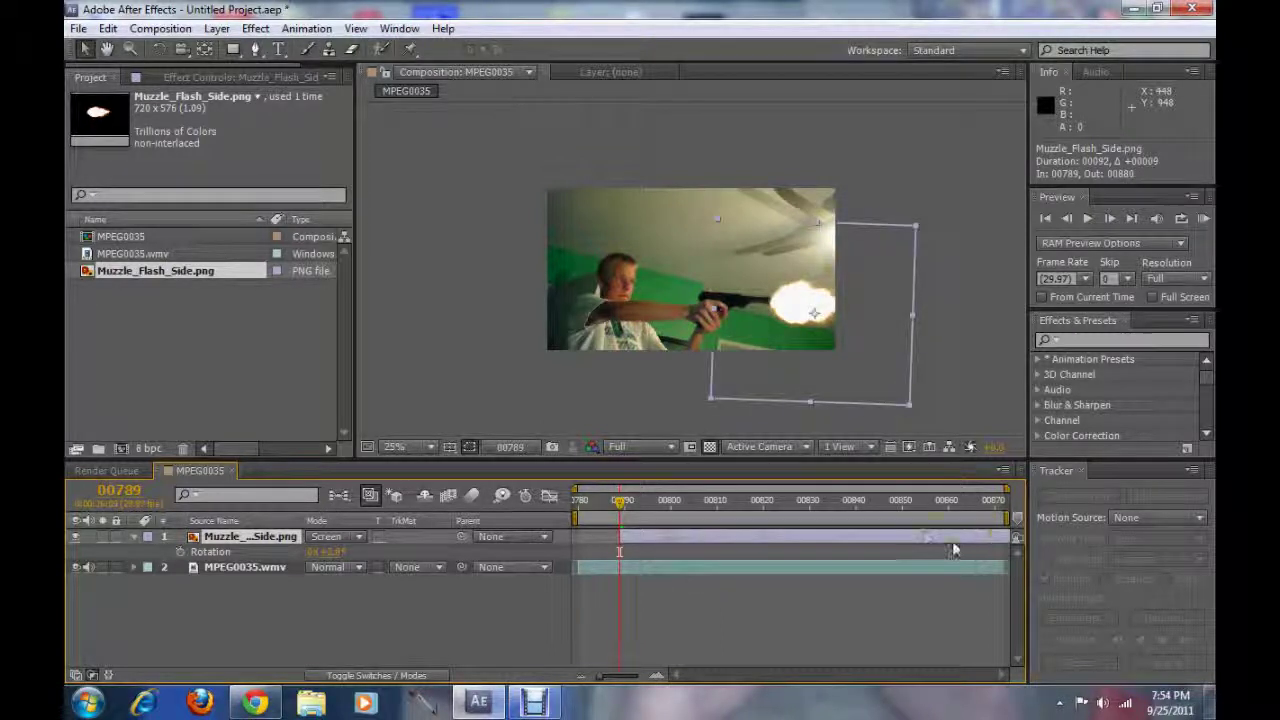
left_click_drag(954, 543, 901, 548)
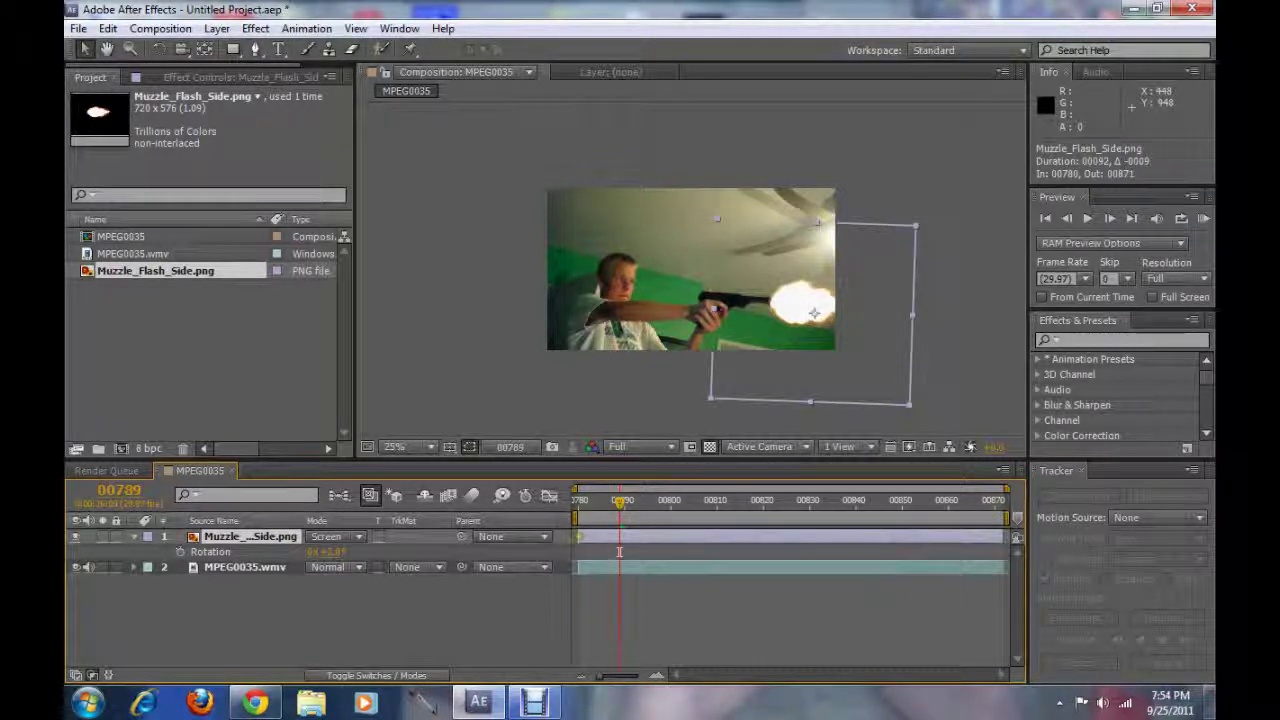
left_click_drag(580, 537, 618, 541)
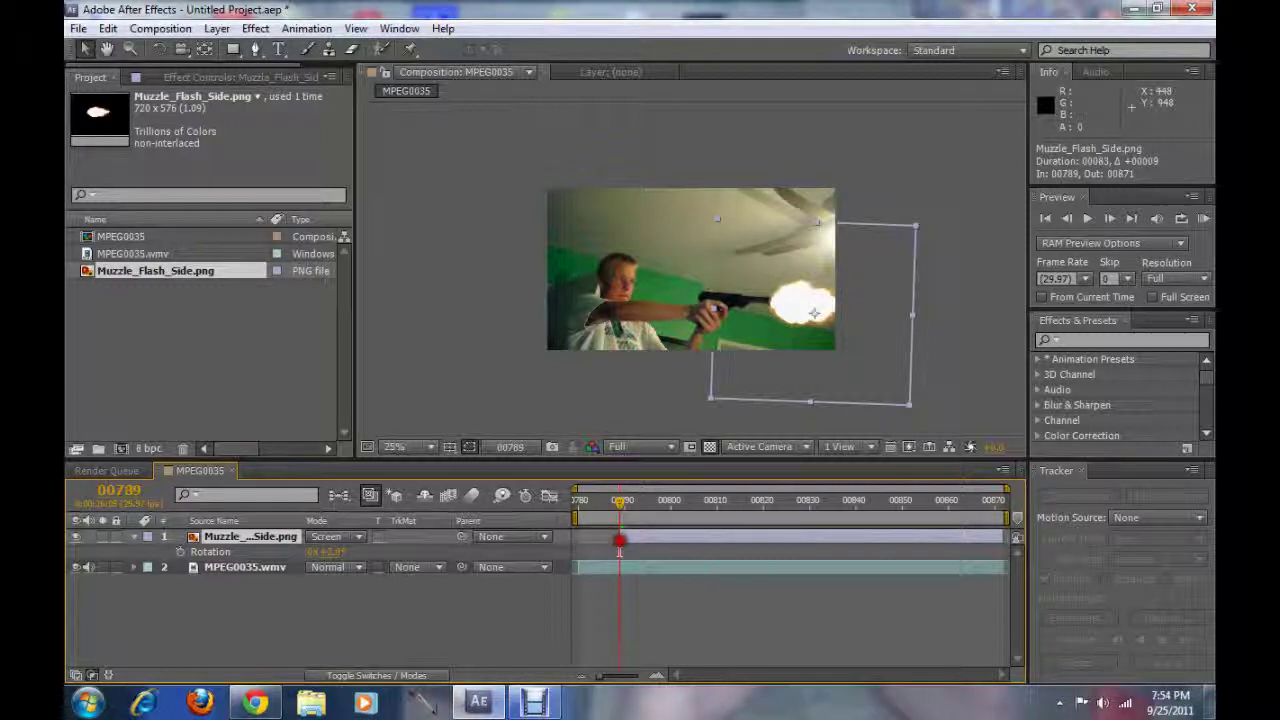
left_click_drag(1003, 537, 629, 550)
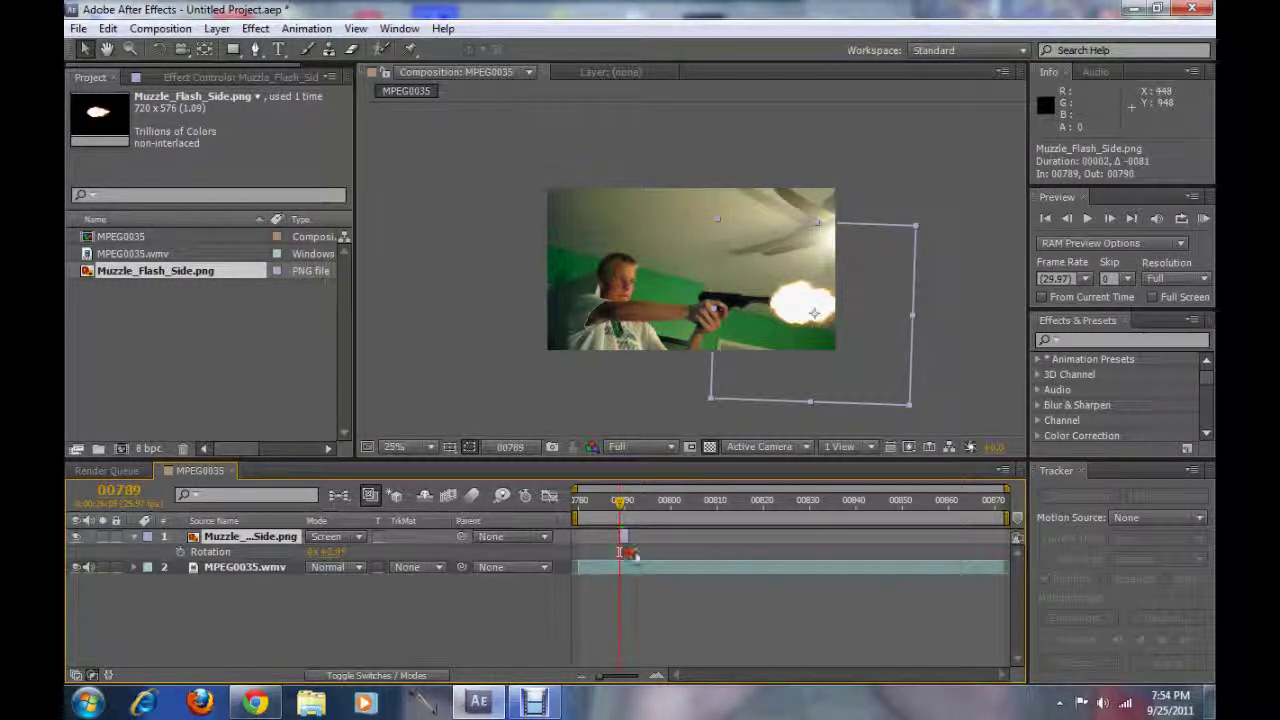
scroll(629, 524, "up", 3)
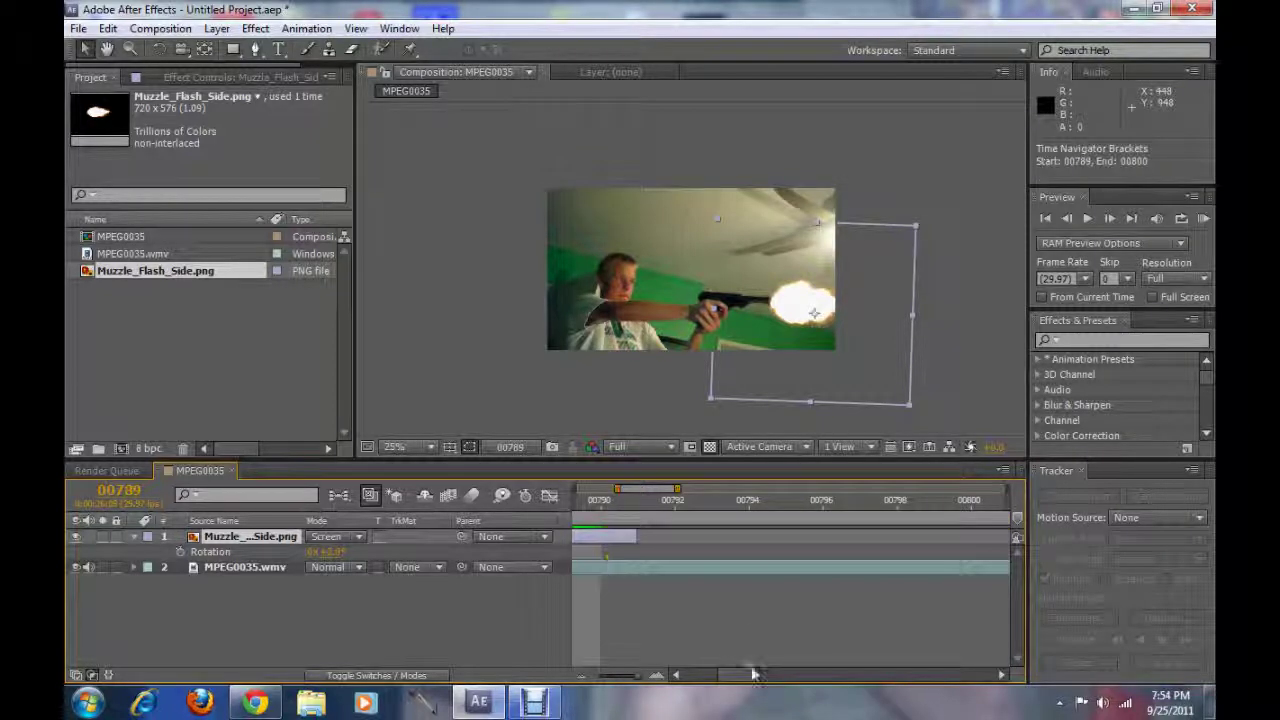
left_click_drag(733, 674, 728, 674)
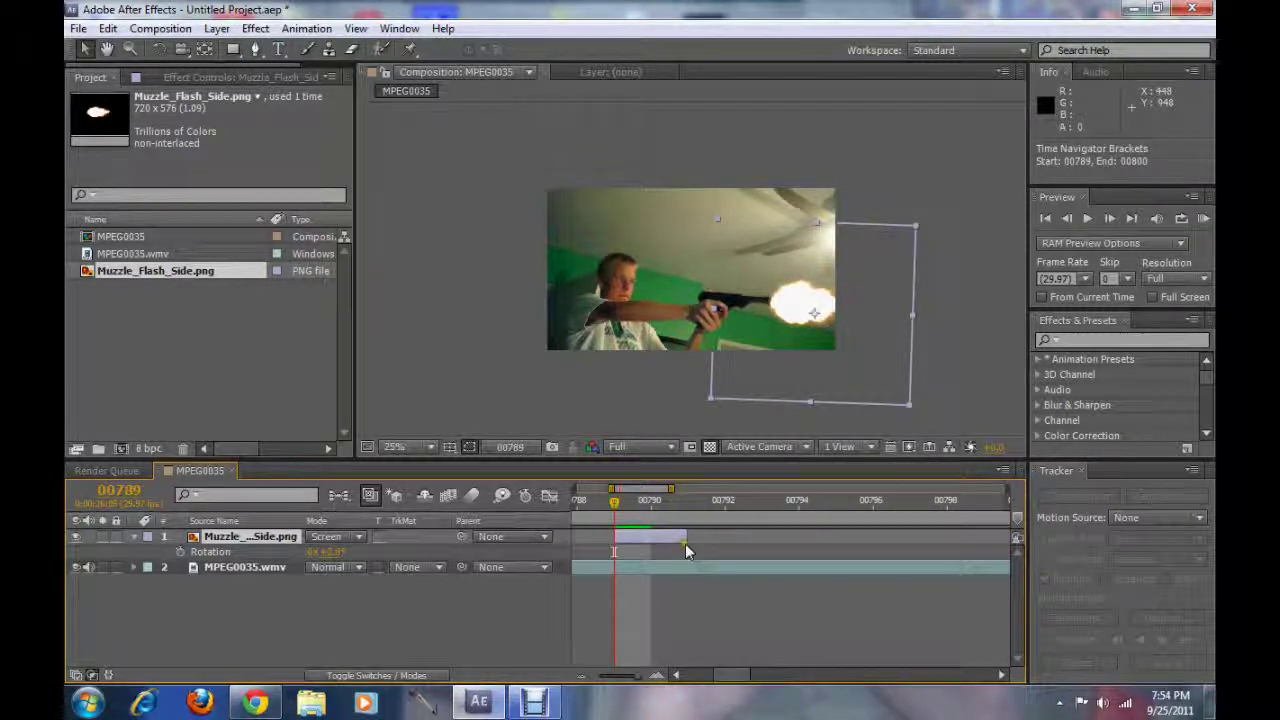
left_click_drag(686, 548, 664, 540)
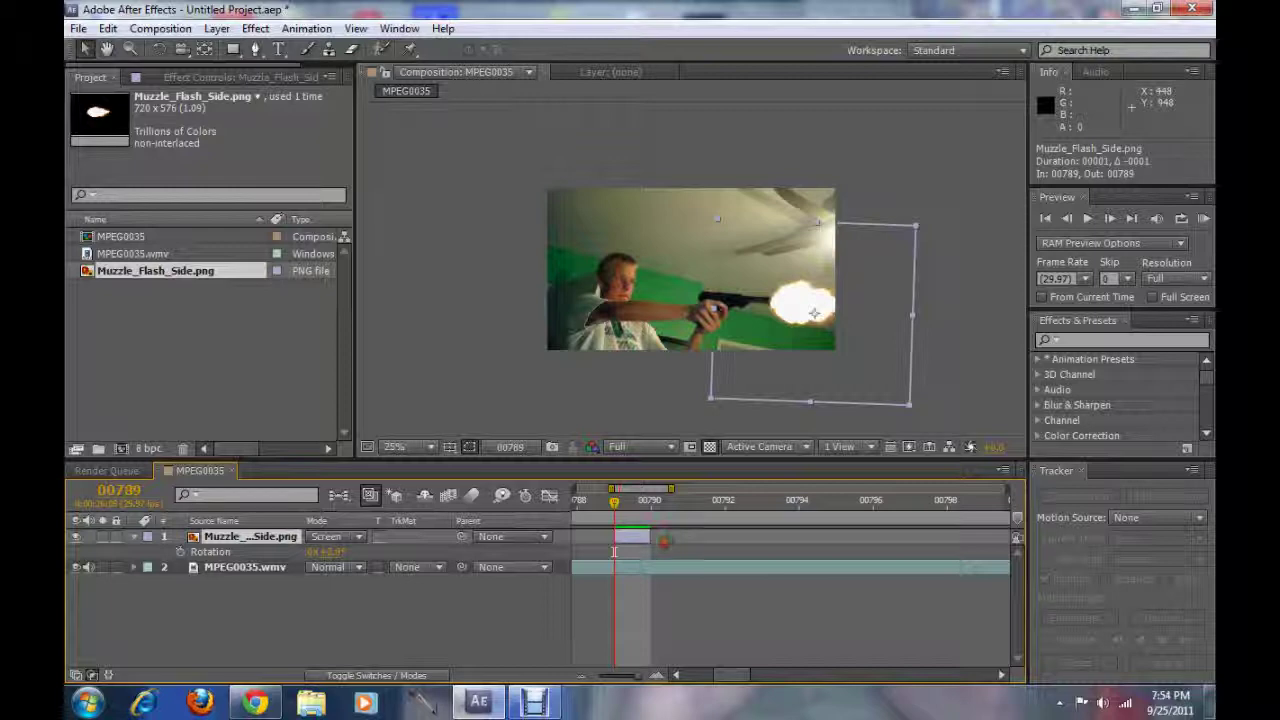
- Step through the frames around 789 to check the timing of the muzzle flash, ending back on frame 789
key("Page_Up")
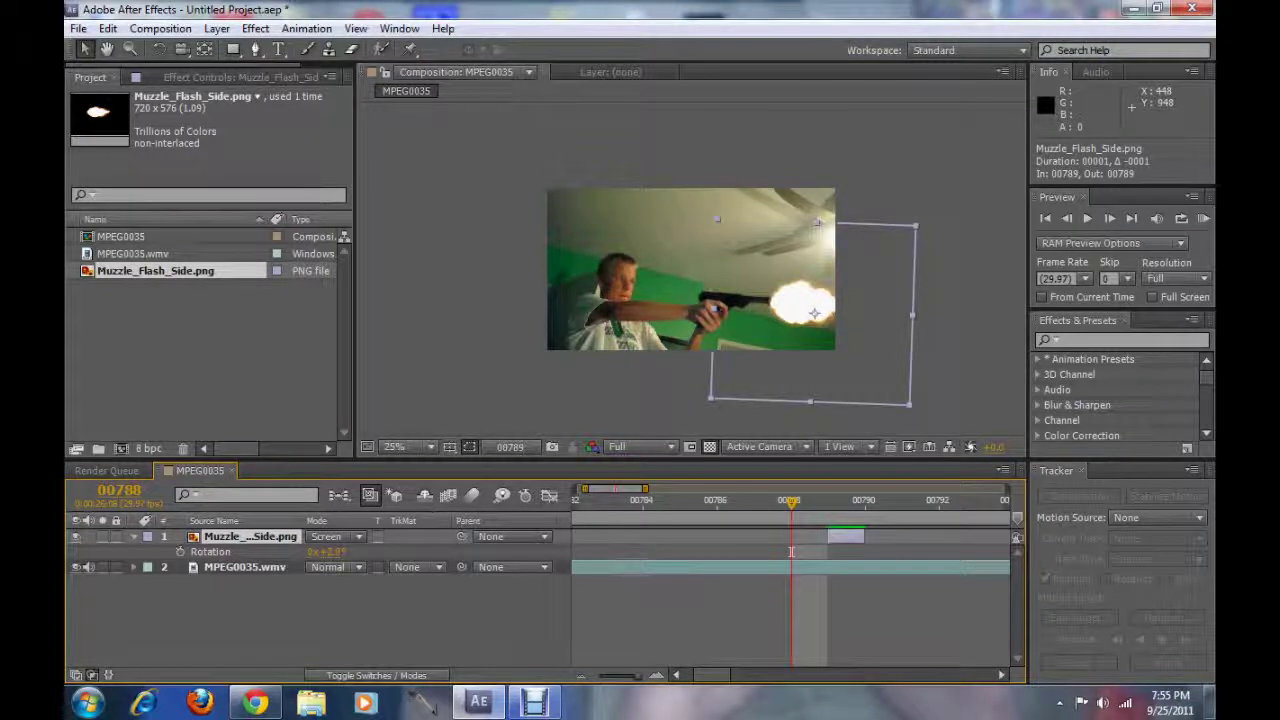
key("Page_Down")
key("Page_Down")
key("Page_Up")
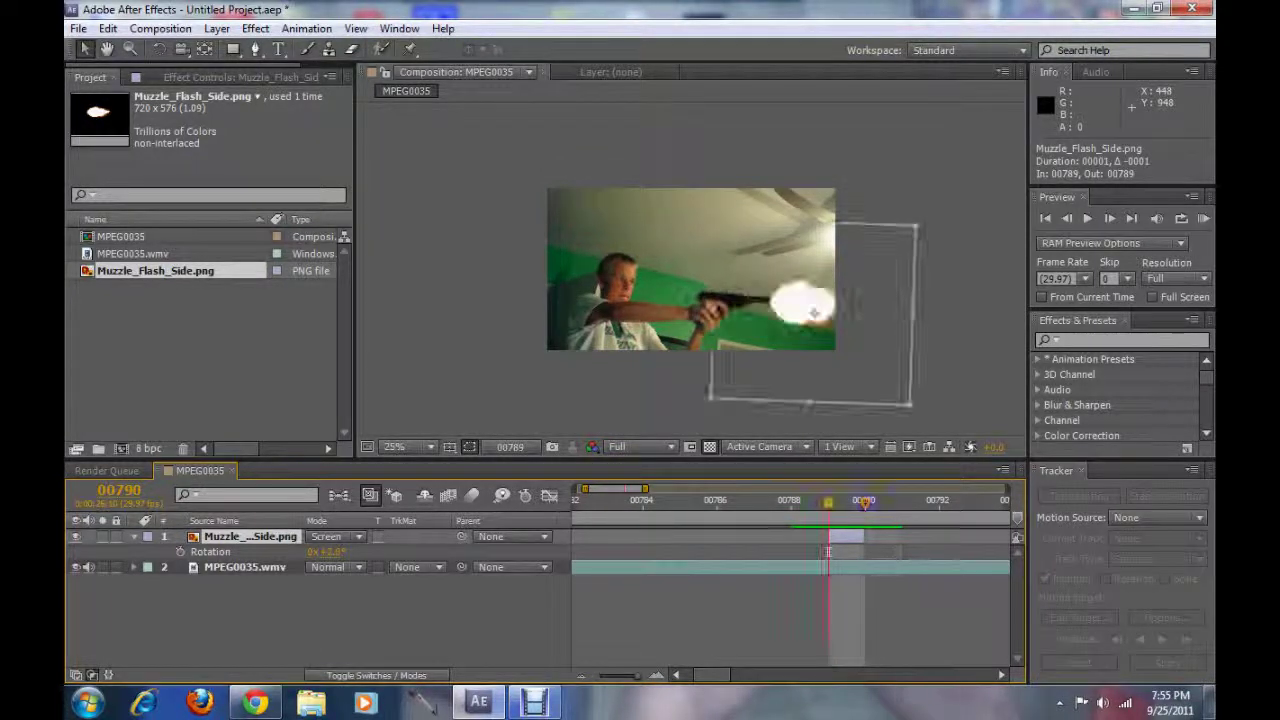
key("Page_Down")
key("Page_Up")
mouse_move(828, 549)
left_mouse_down()
mouse_move(866, 550)
mouse_move(828, 552)
left_mouse_up()
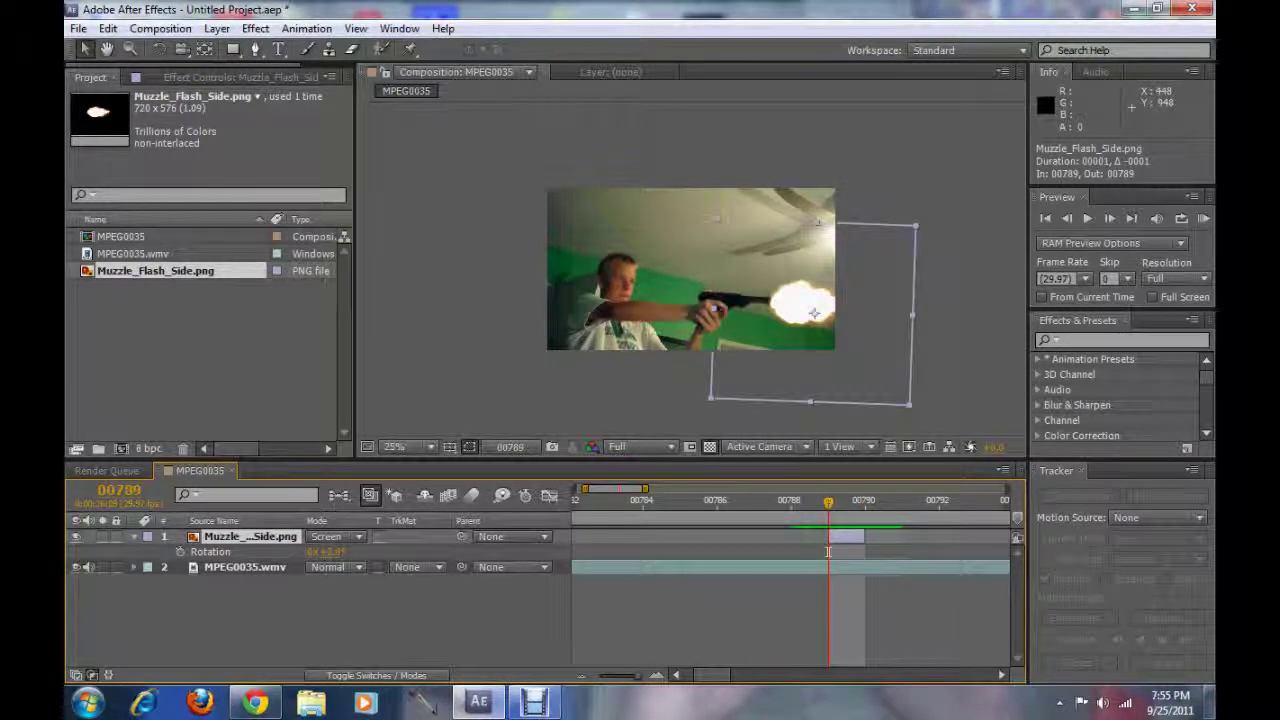
- Collapse the flash layer's properties, duplicate the MPEG0035.wmv layer, and set the upper copy's blending mode to Add
key("minus")
key("minus")
key("minus")
key("minus")
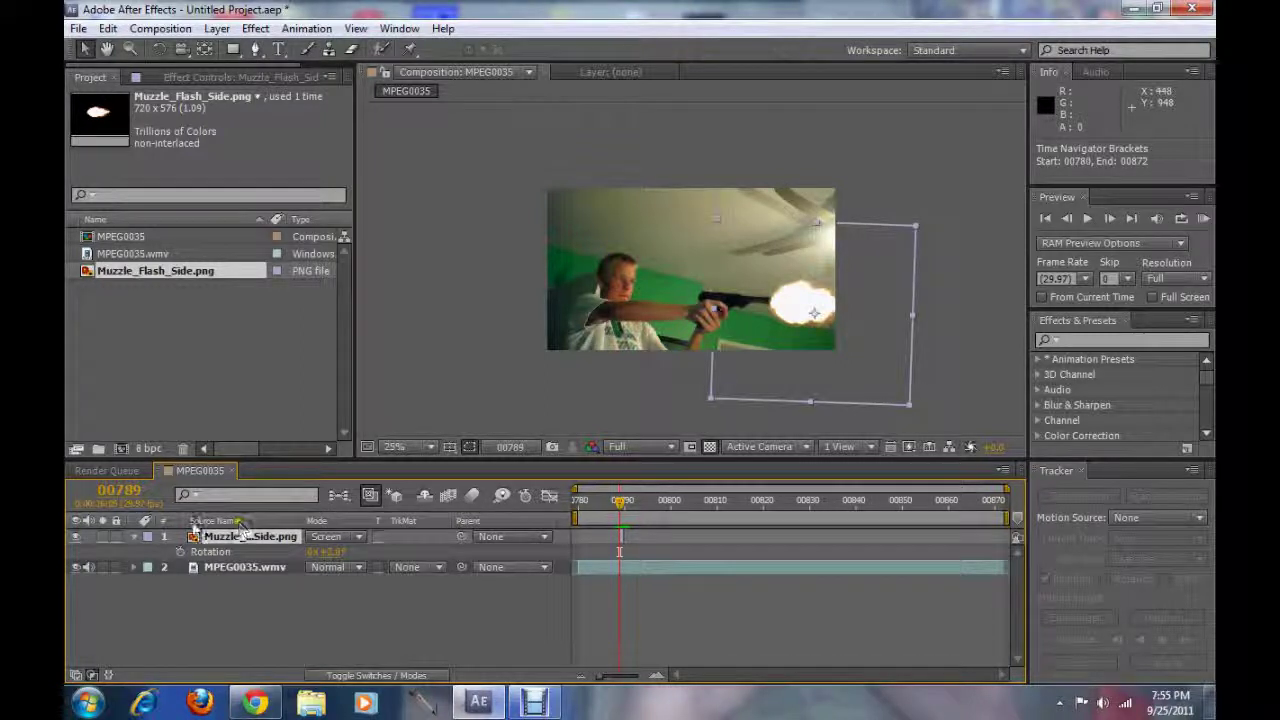
left_click(134, 538)
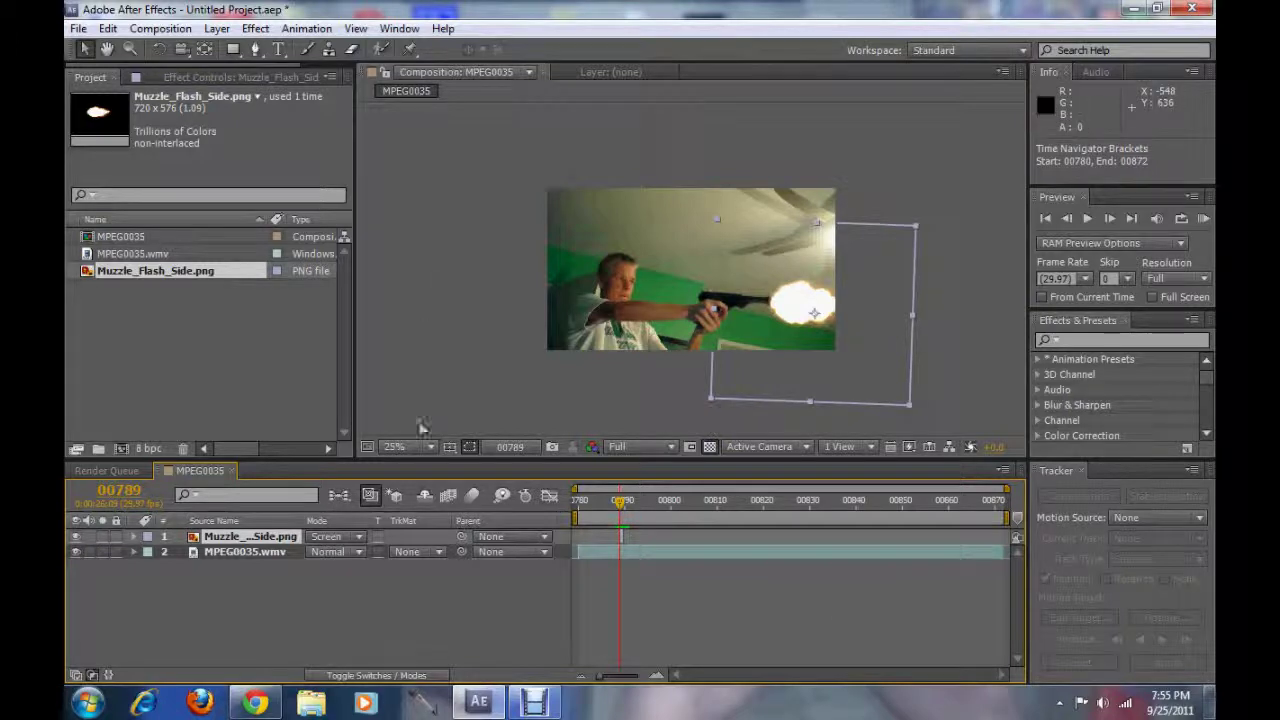
left_click(239, 553)
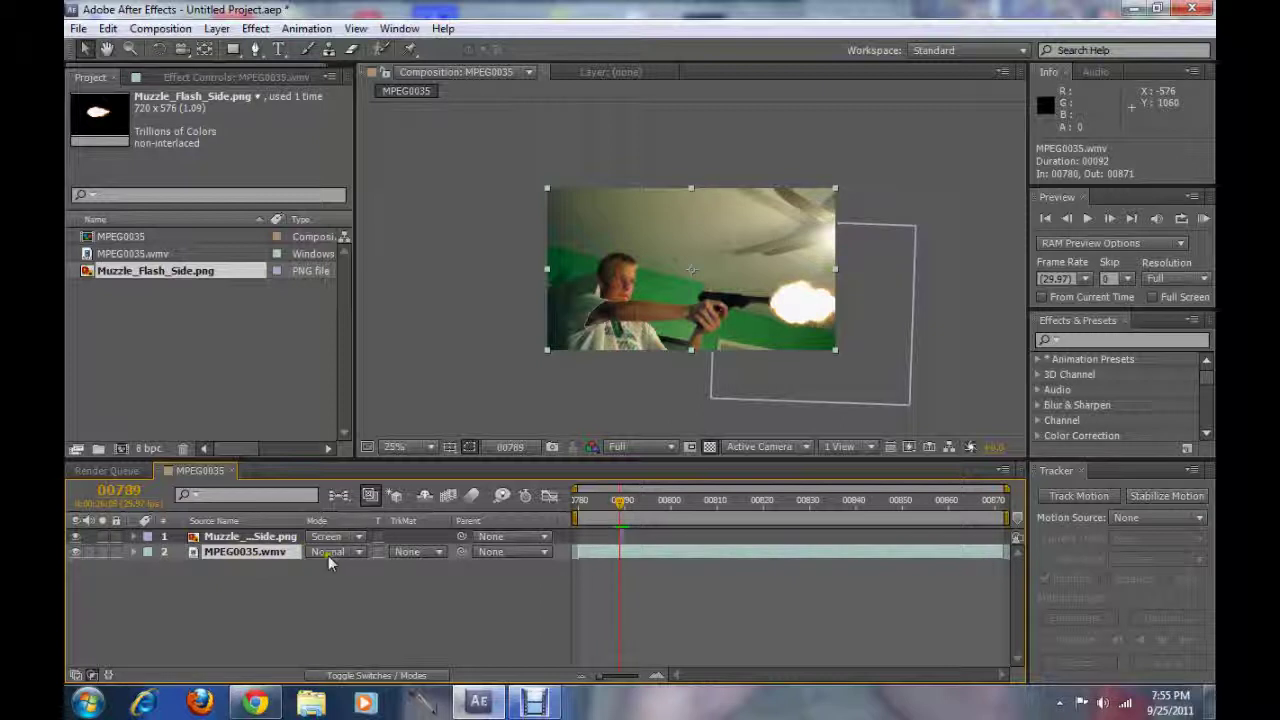
key("ctrl+d")
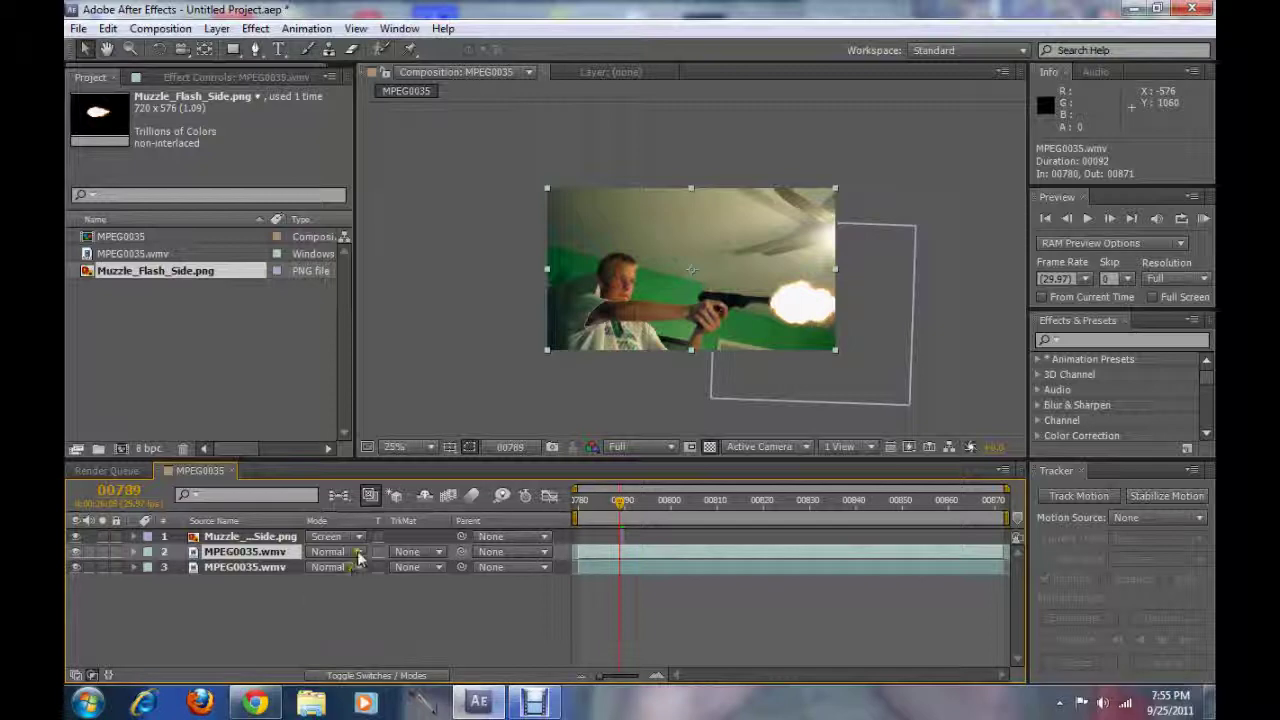
left_click(357, 550)
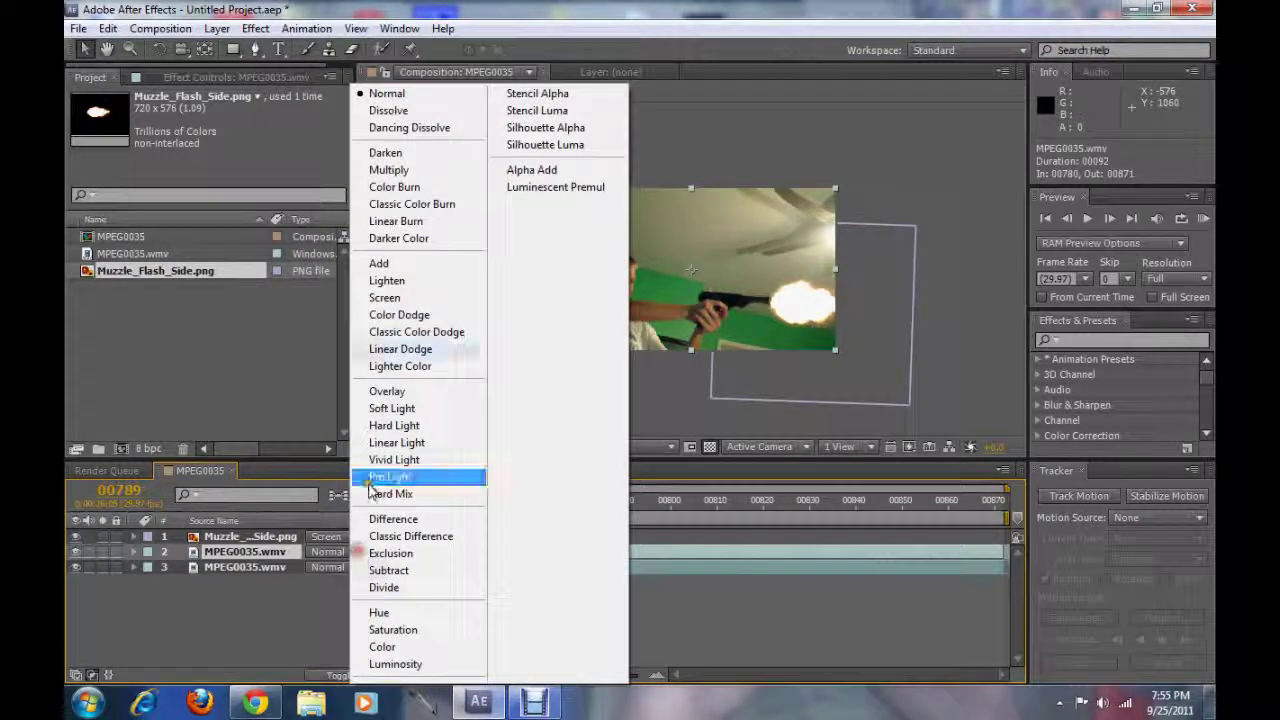
left_click(398, 265)
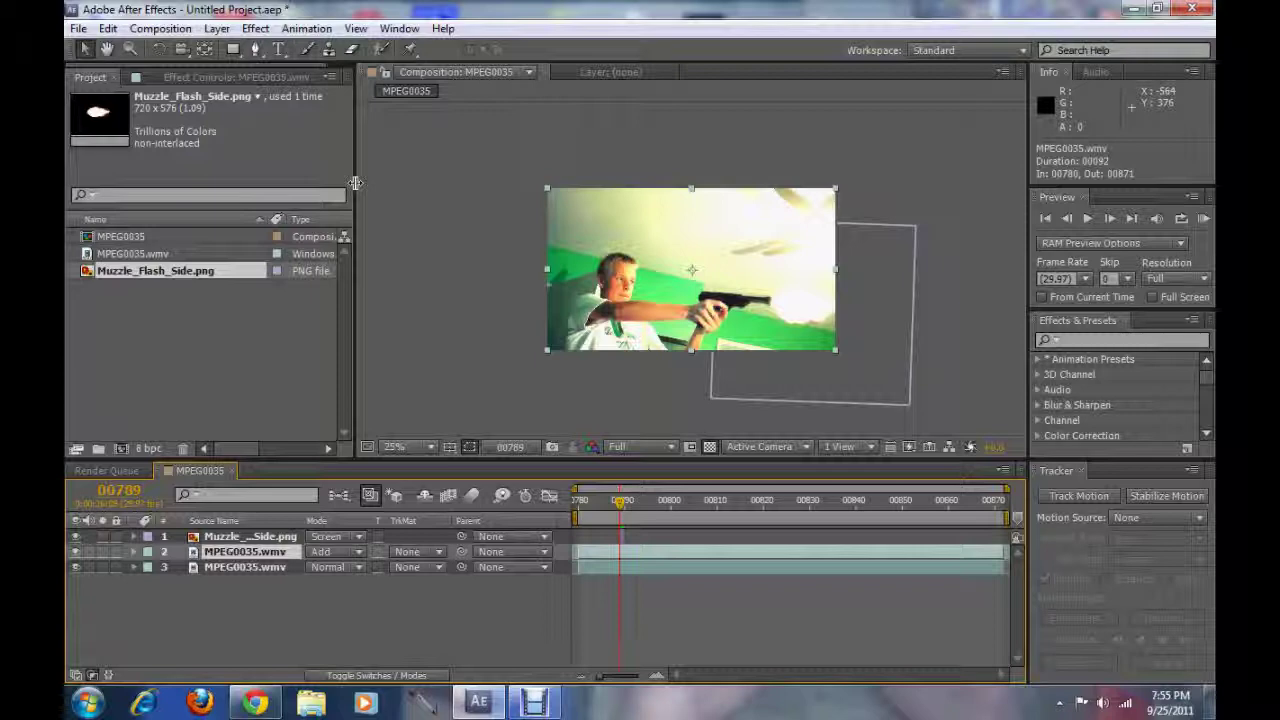
- Draw a closed Pen tool mask around the hands gripping the gun on the Add-mode copy of MPEG0035.wmv
left_click(255, 49)
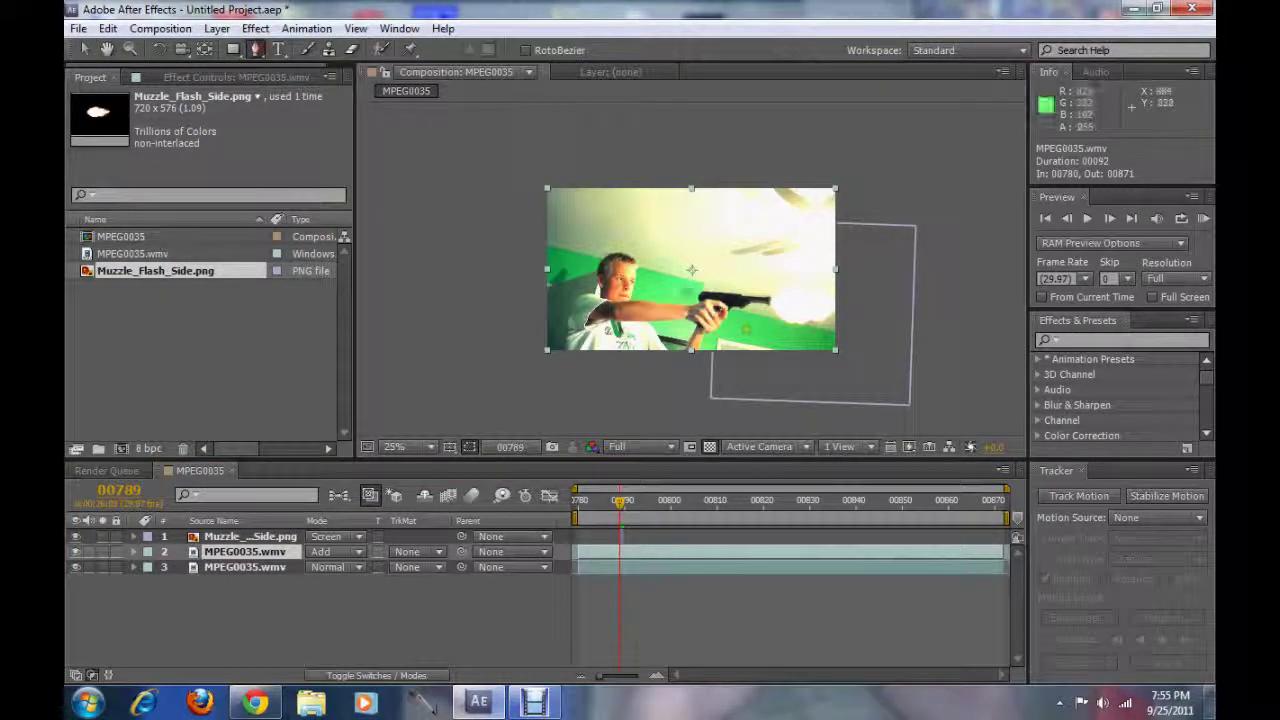
scroll(615, 258, "up", 2)
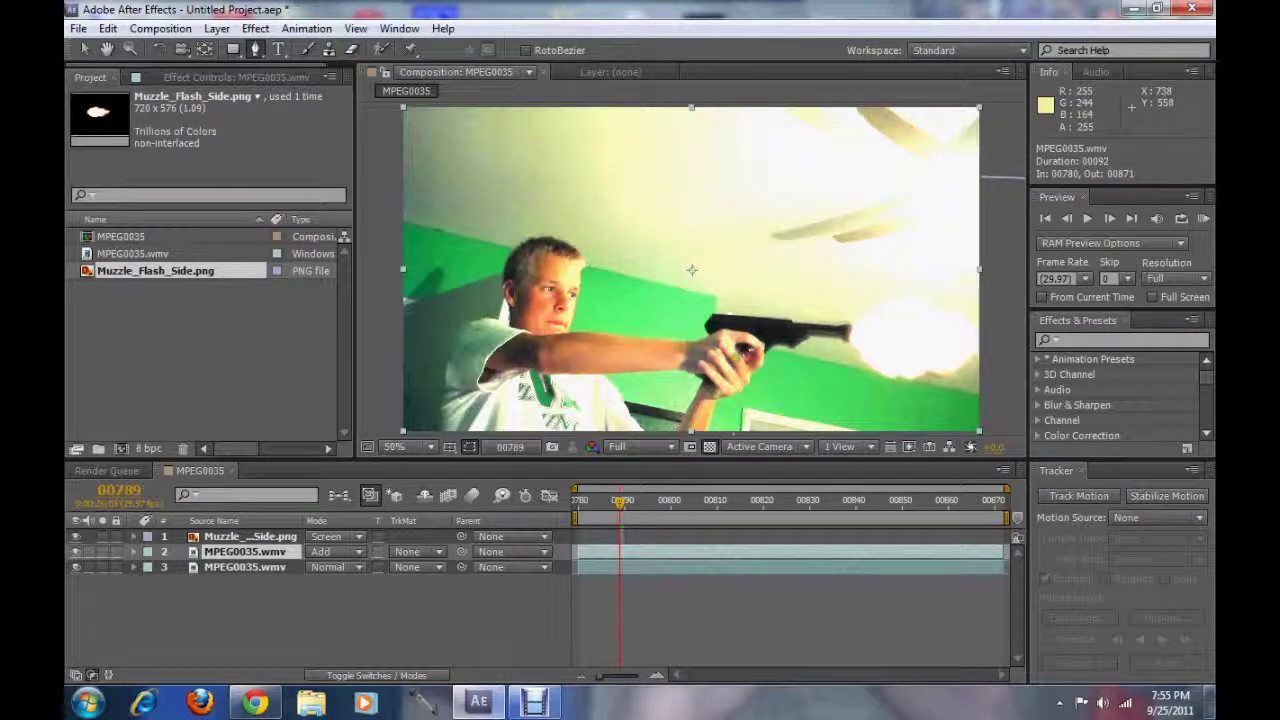
left_click(722, 329)
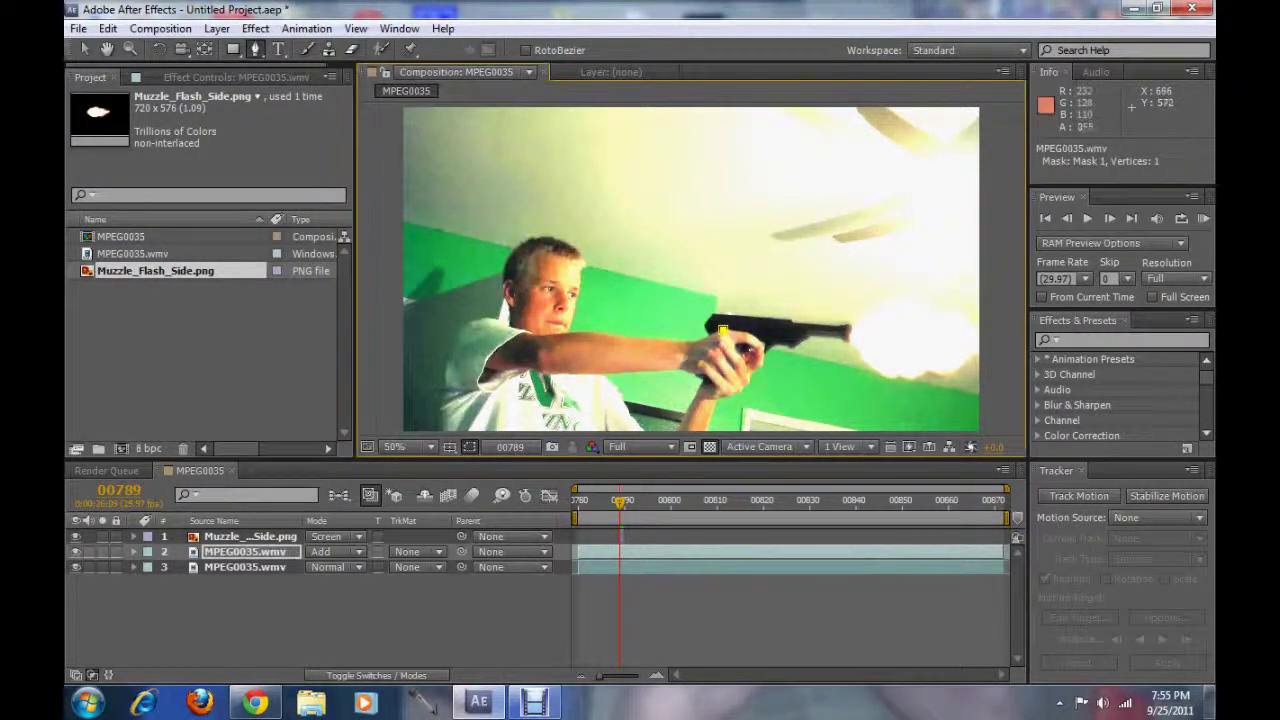
left_click(700, 362)
left_click(724, 393)
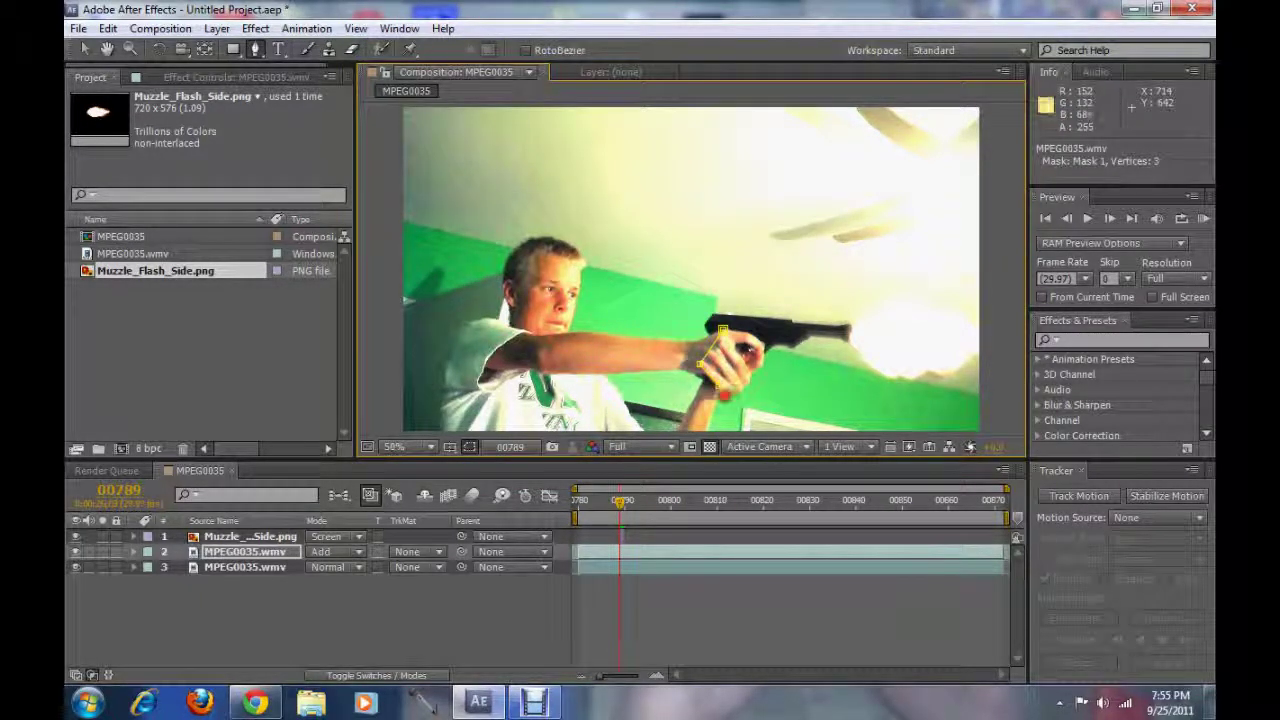
left_click(749, 382)
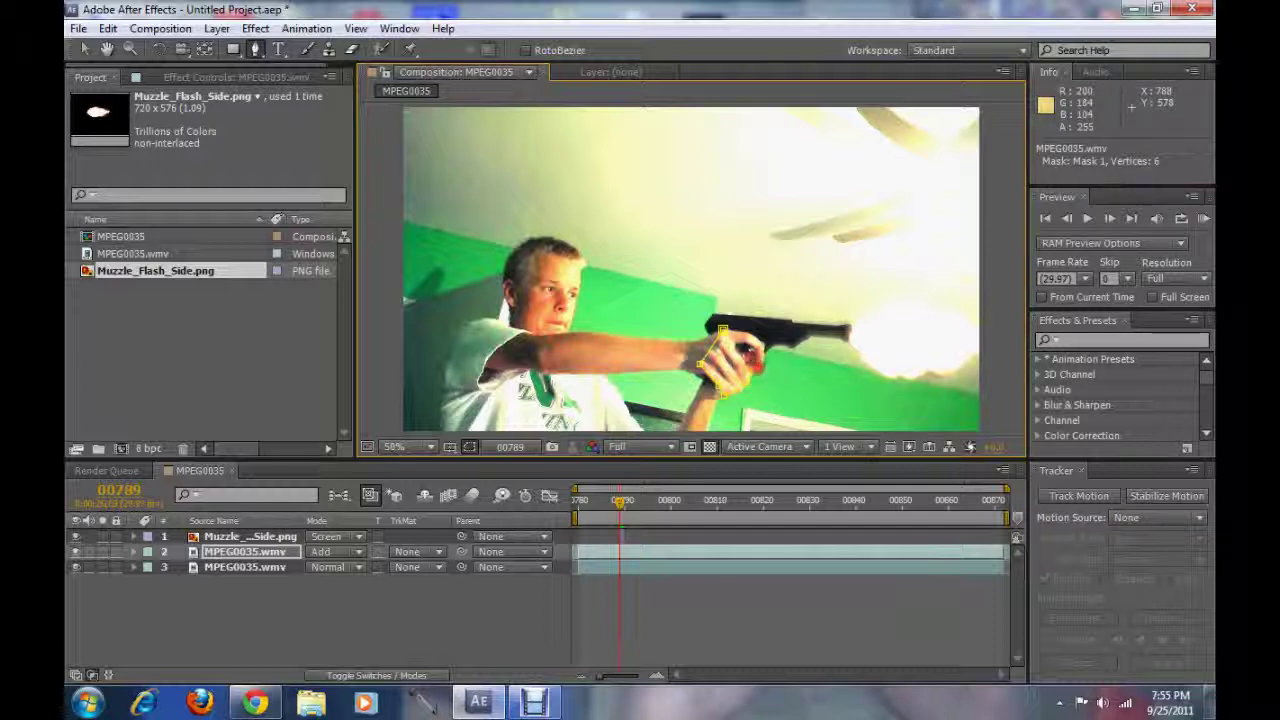
left_click(761, 347)
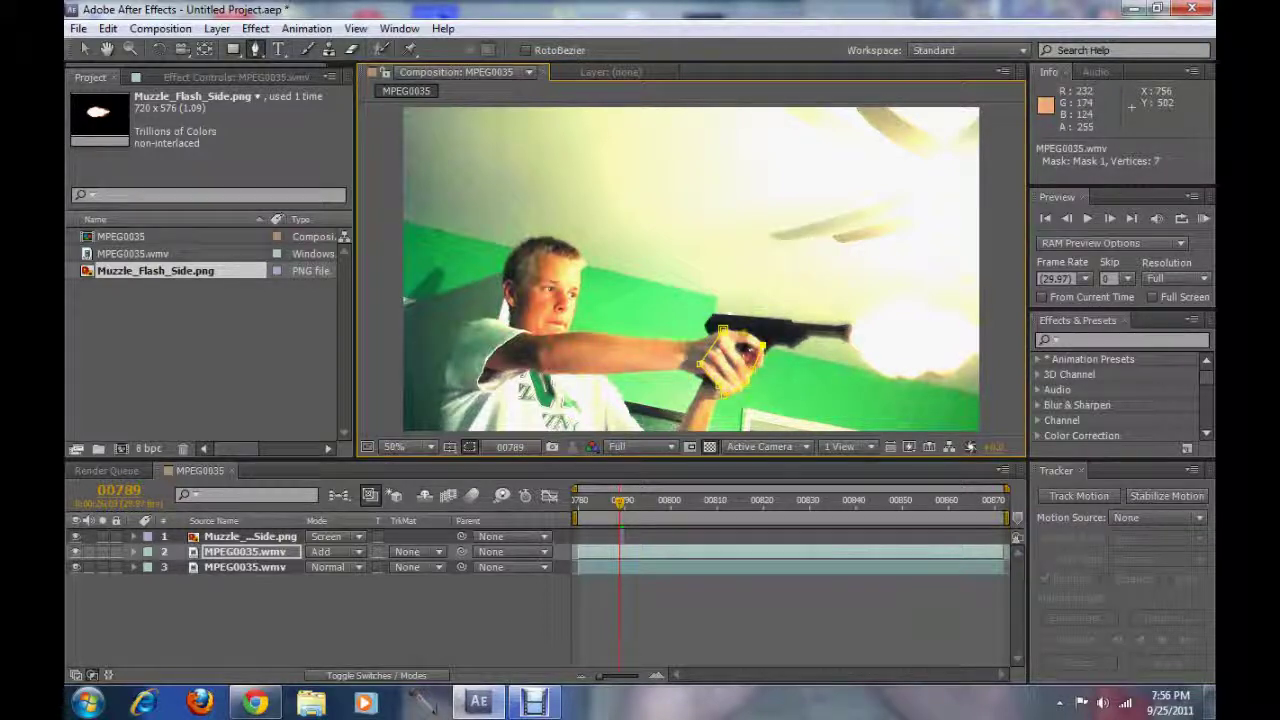
key("ctrl+z")
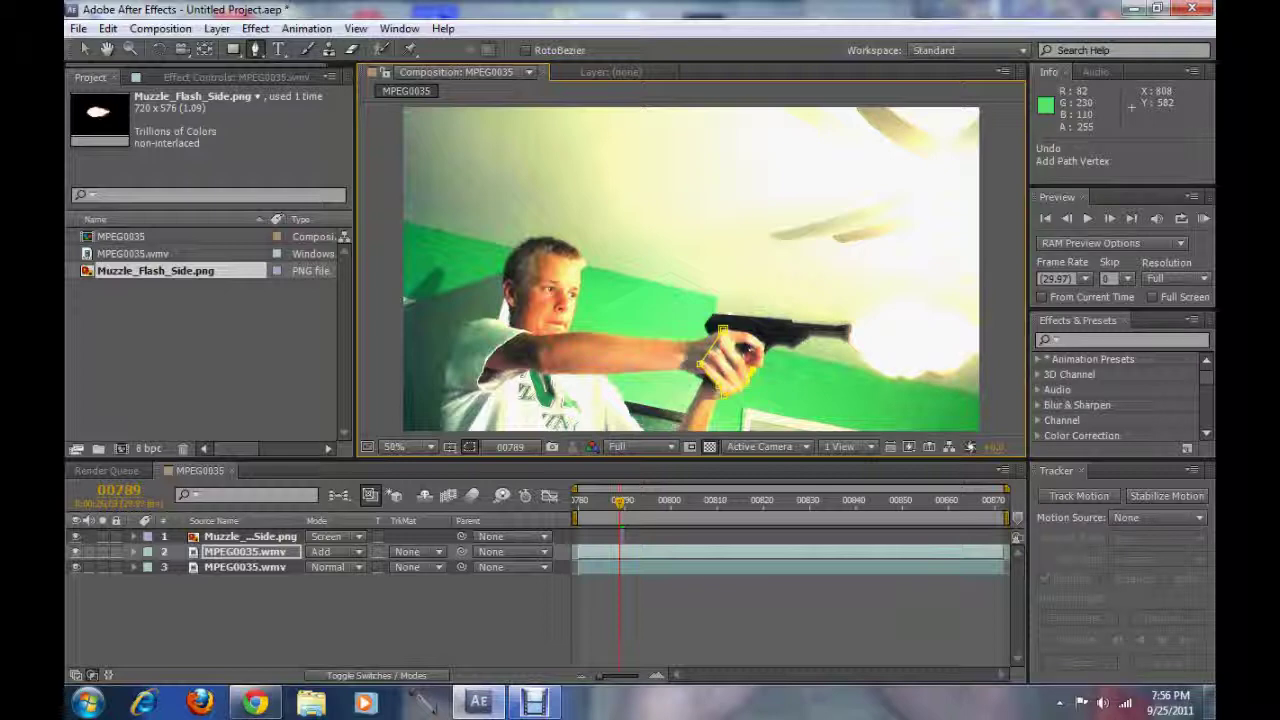
scroll(764, 369, "up", 1)
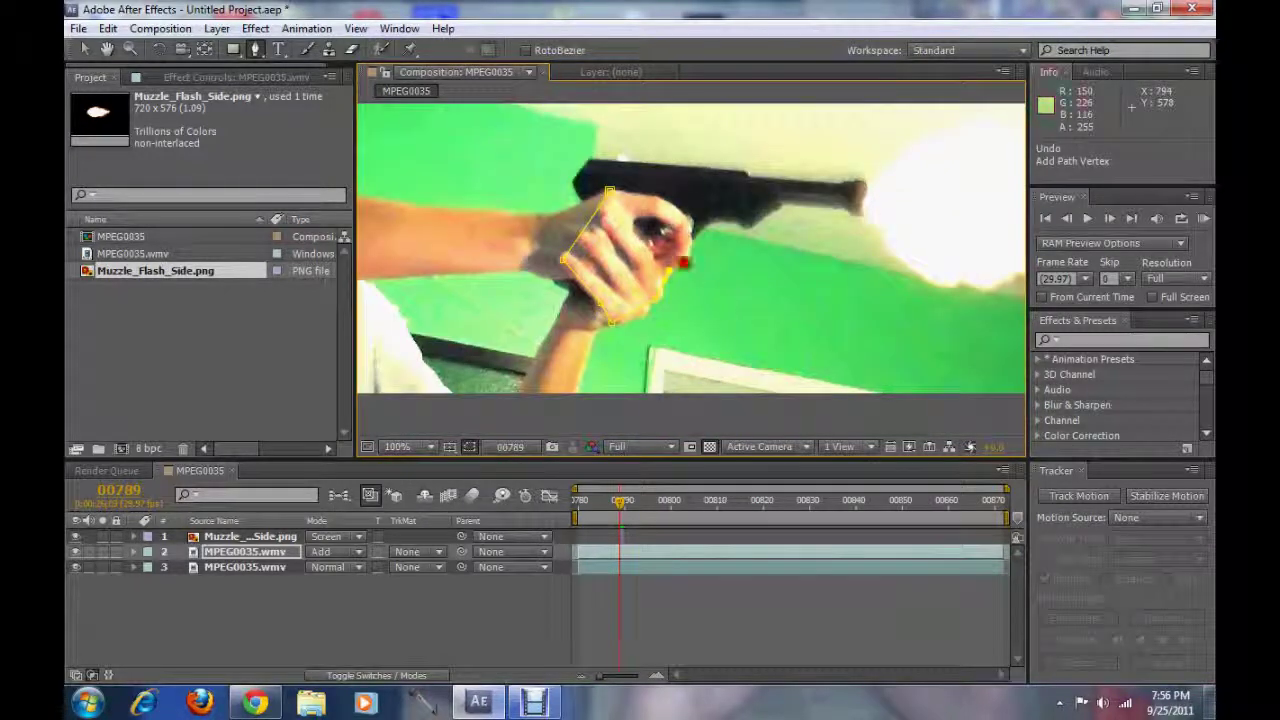
left_click(690, 234)
left_click(661, 199)
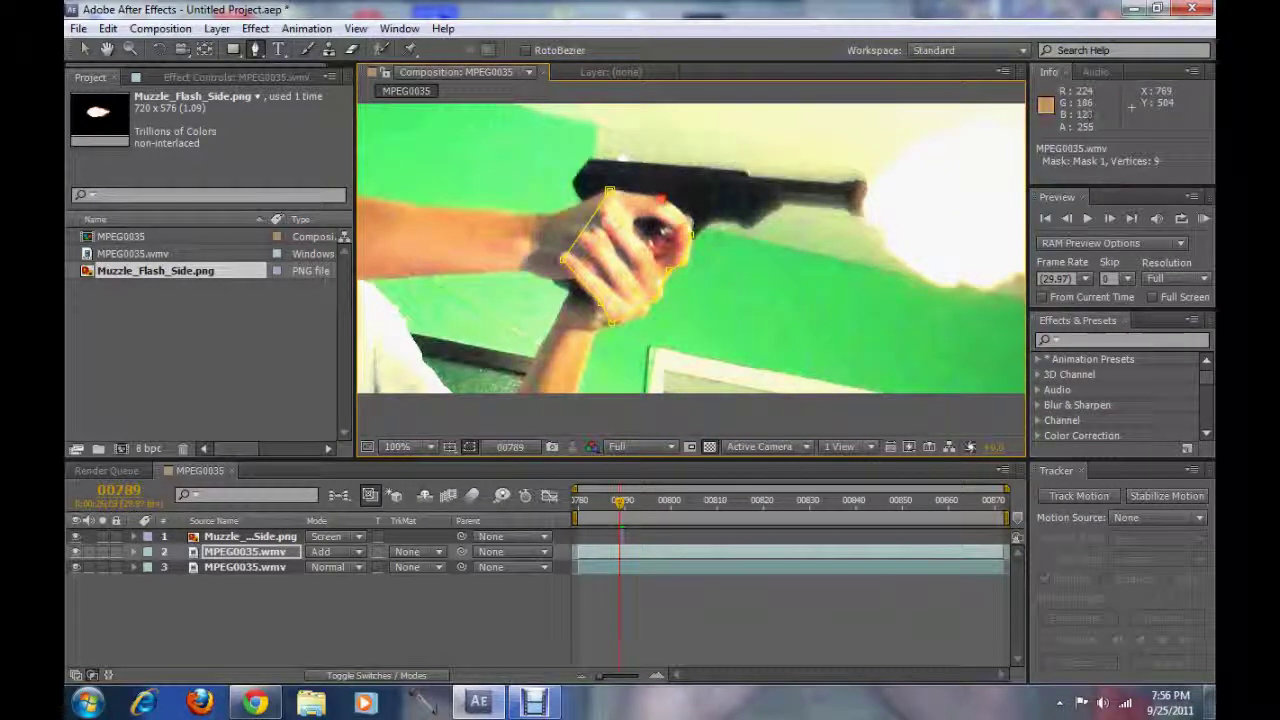
- Draw a second closed Pen tool mask around the lit side of the shooter's face on the same layer
scroll(623, 157, "down", 2)
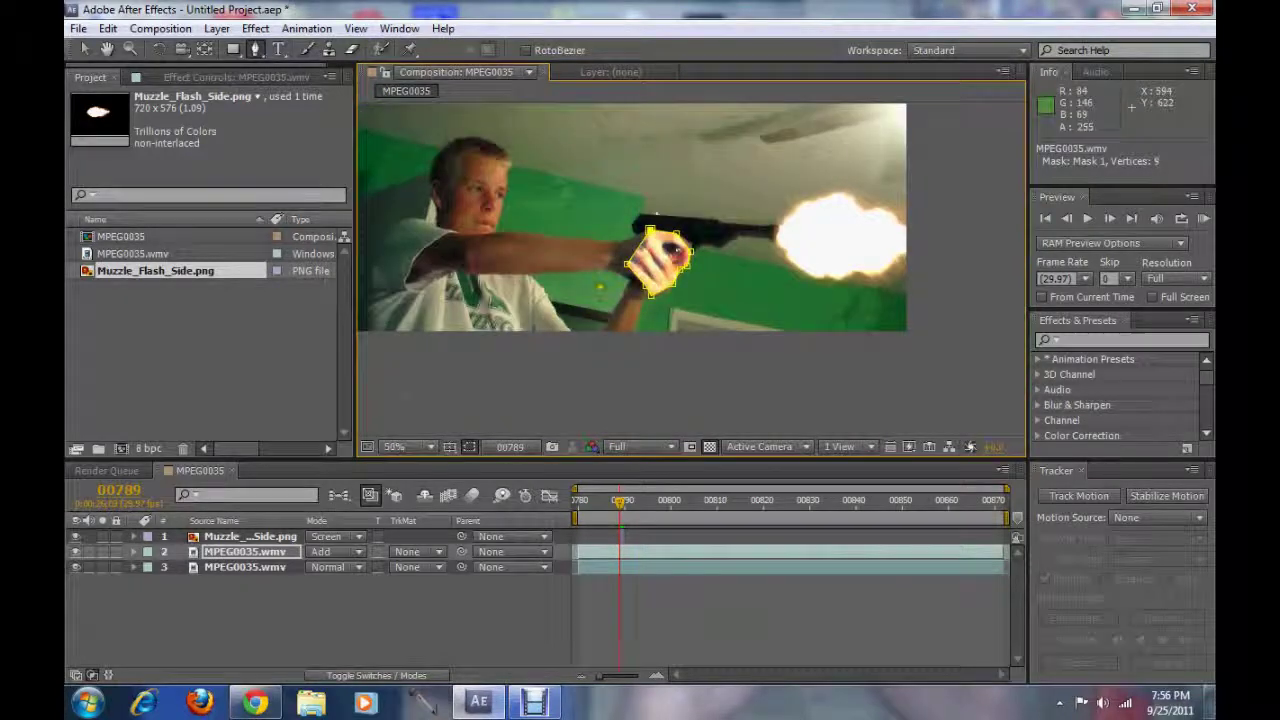
left_click(469, 232)
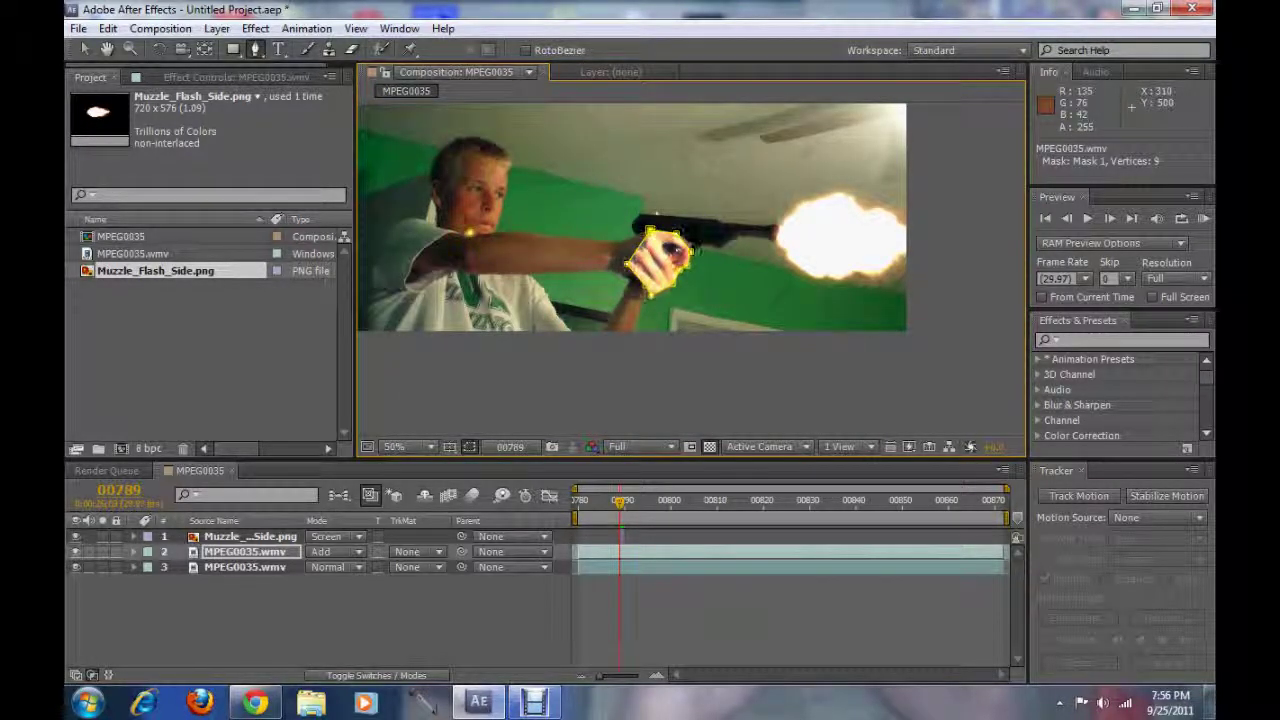
left_click(457, 186)
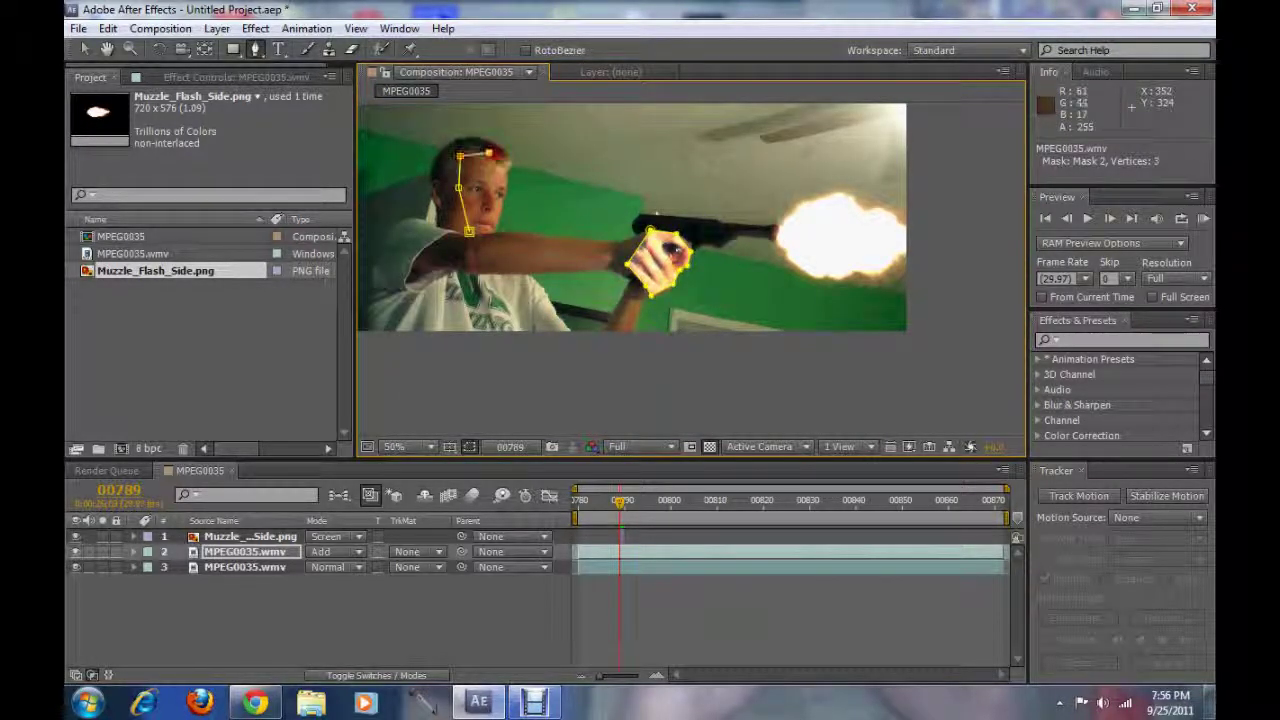
left_click(498, 160)
left_click(508, 172)
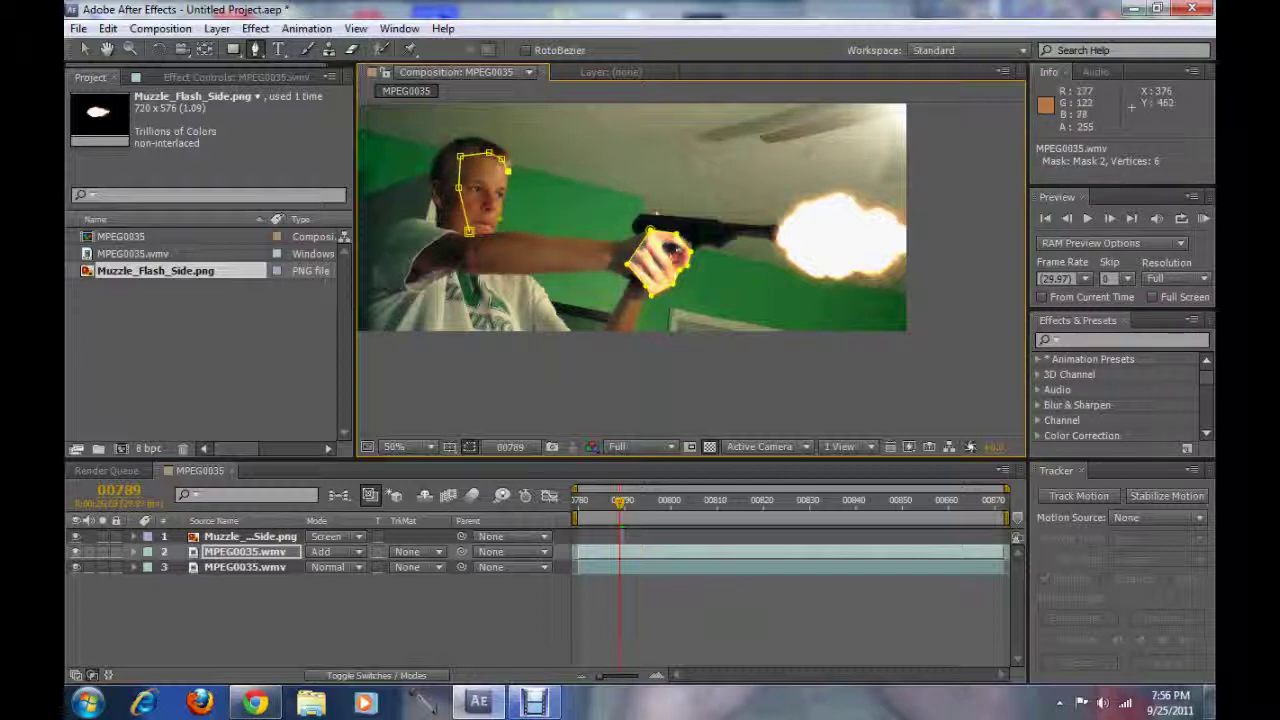
left_click(502, 198)
left_click(499, 218)
left_click(484, 232)
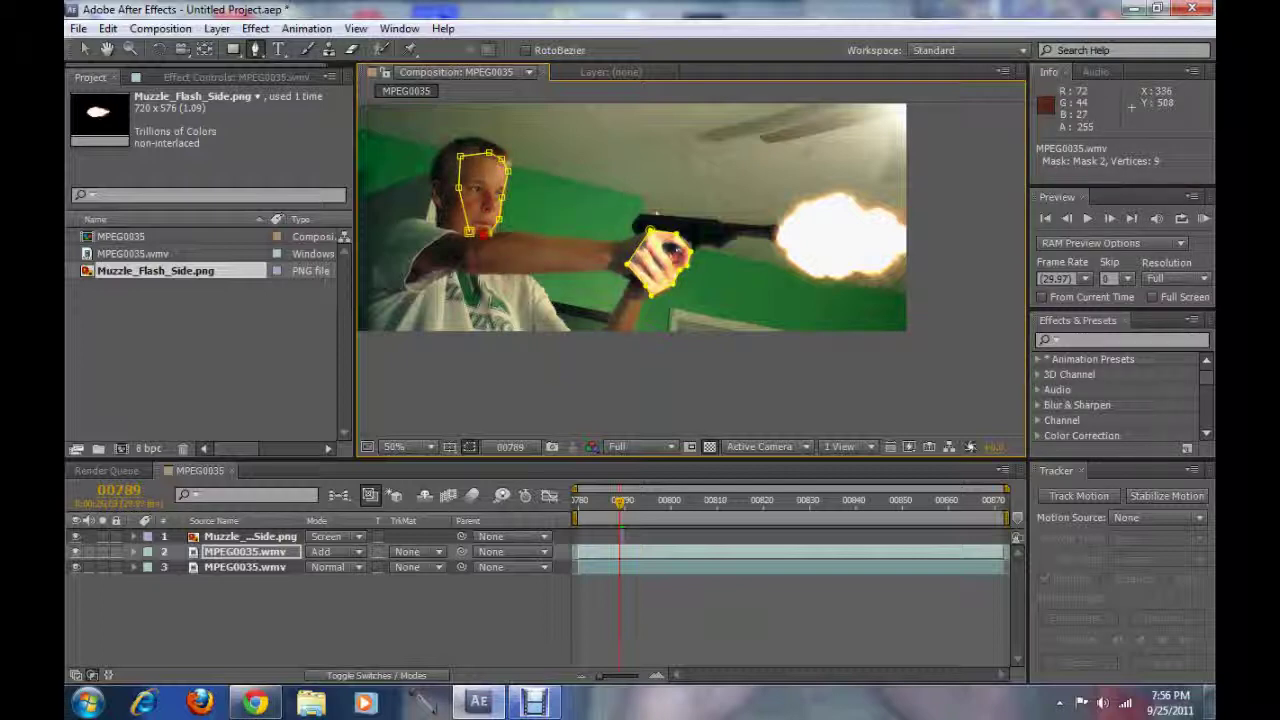
left_click(469, 232)
- Draw a third closed mask around the front of the shooter's shirt, extending just below the frame's lower edge
scroll(540, 300, "down", 1)
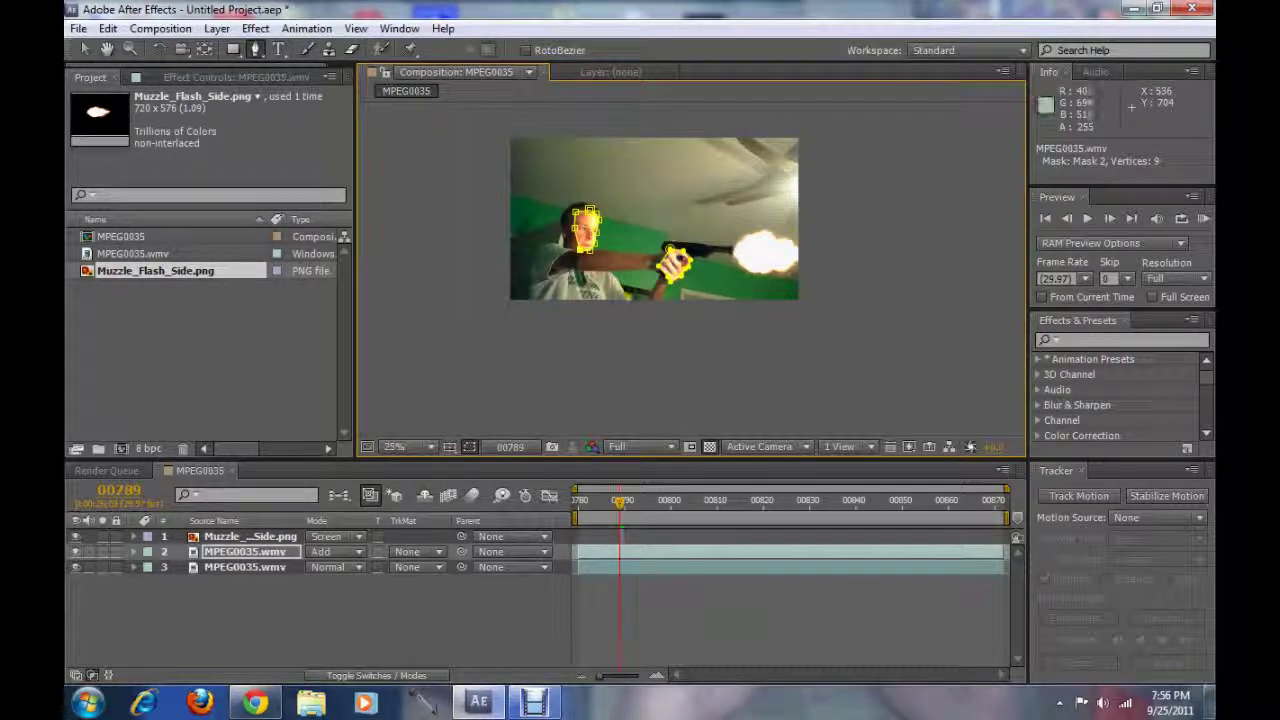
left_click(626, 298)
left_click(607, 272)
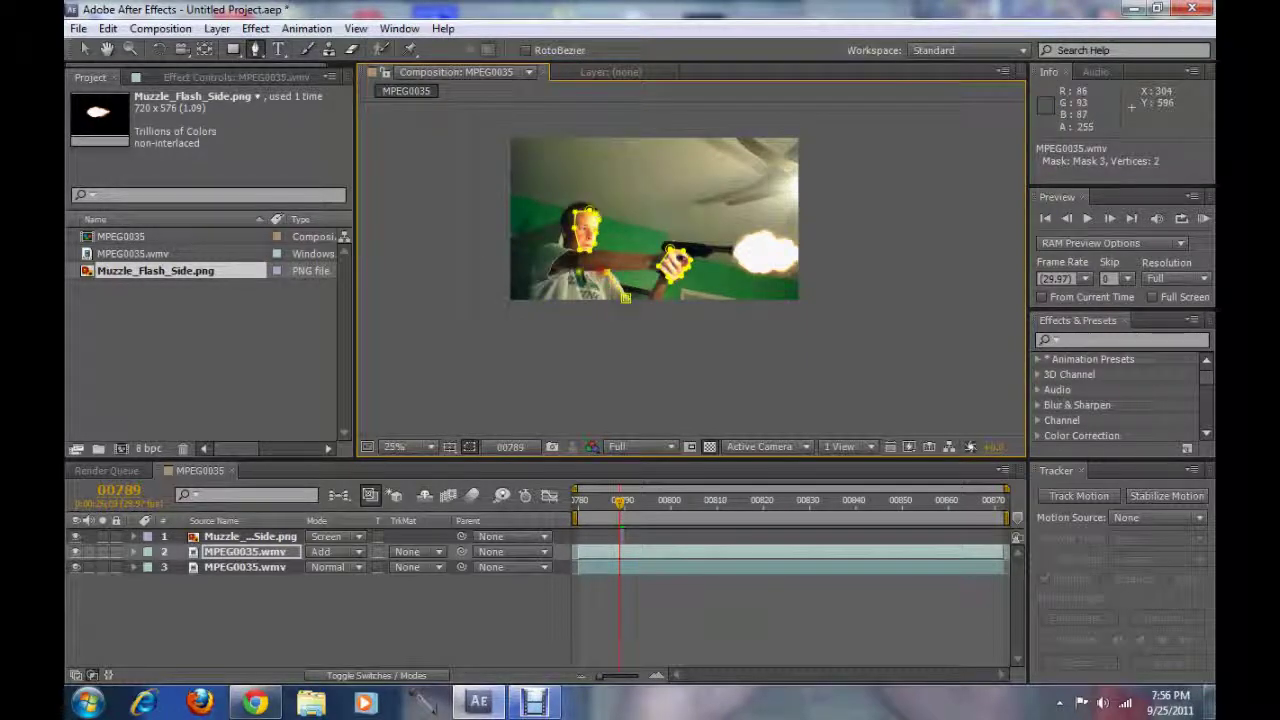
left_click(578, 271)
left_click(565, 301)
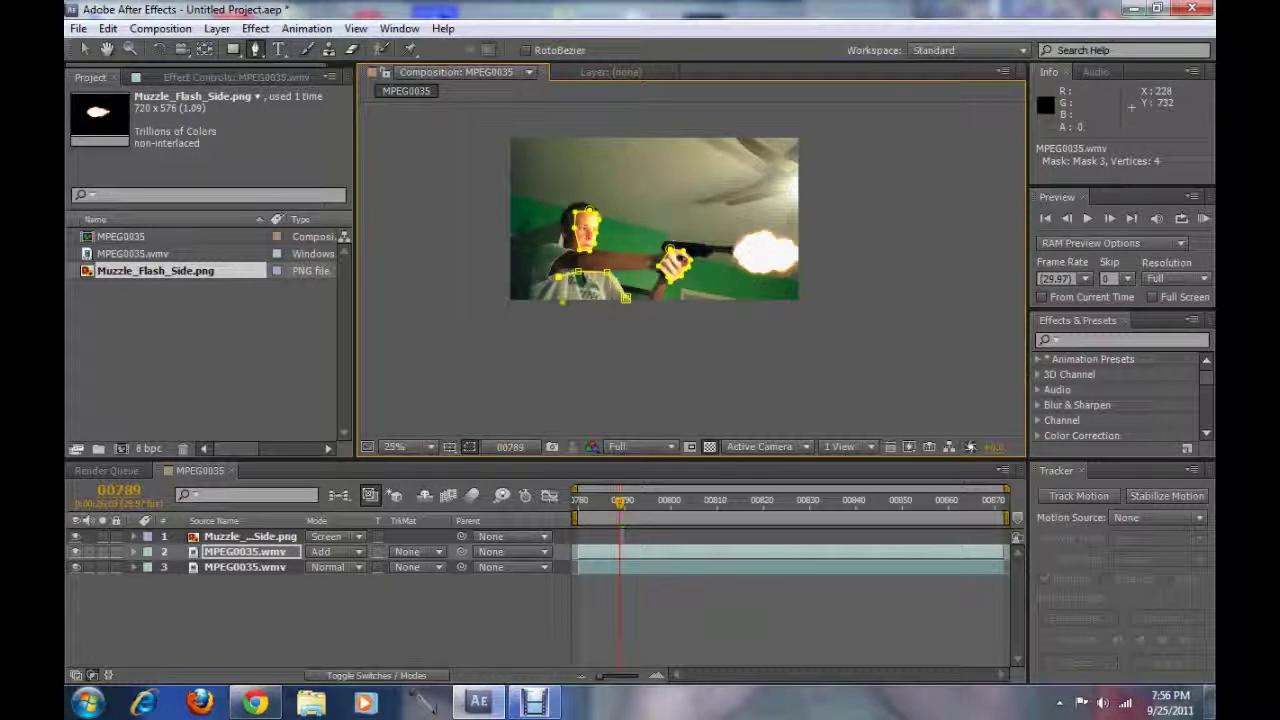
left_click(558, 303)
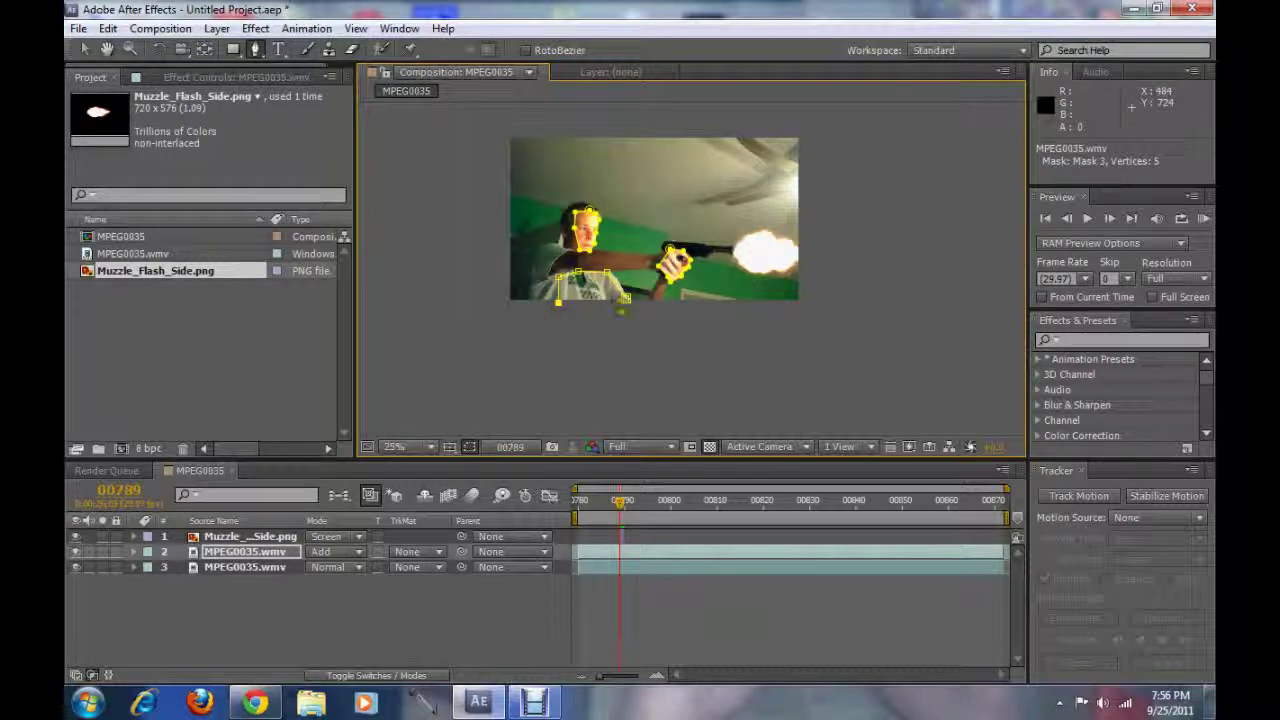
left_click(623, 309)
left_click(625, 297)
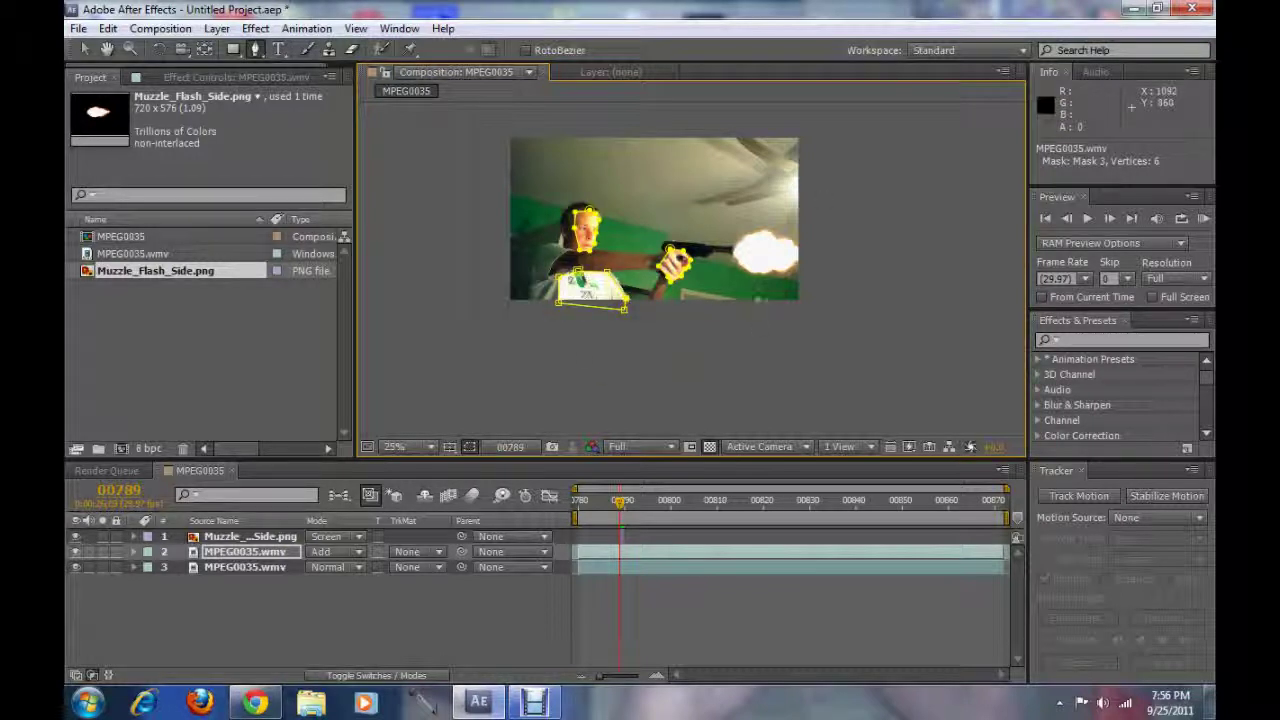
- Add a large elliptical mask around the muzzle flash extending past the frame, preview the clip, and return to frame 789
left_click(233, 49)
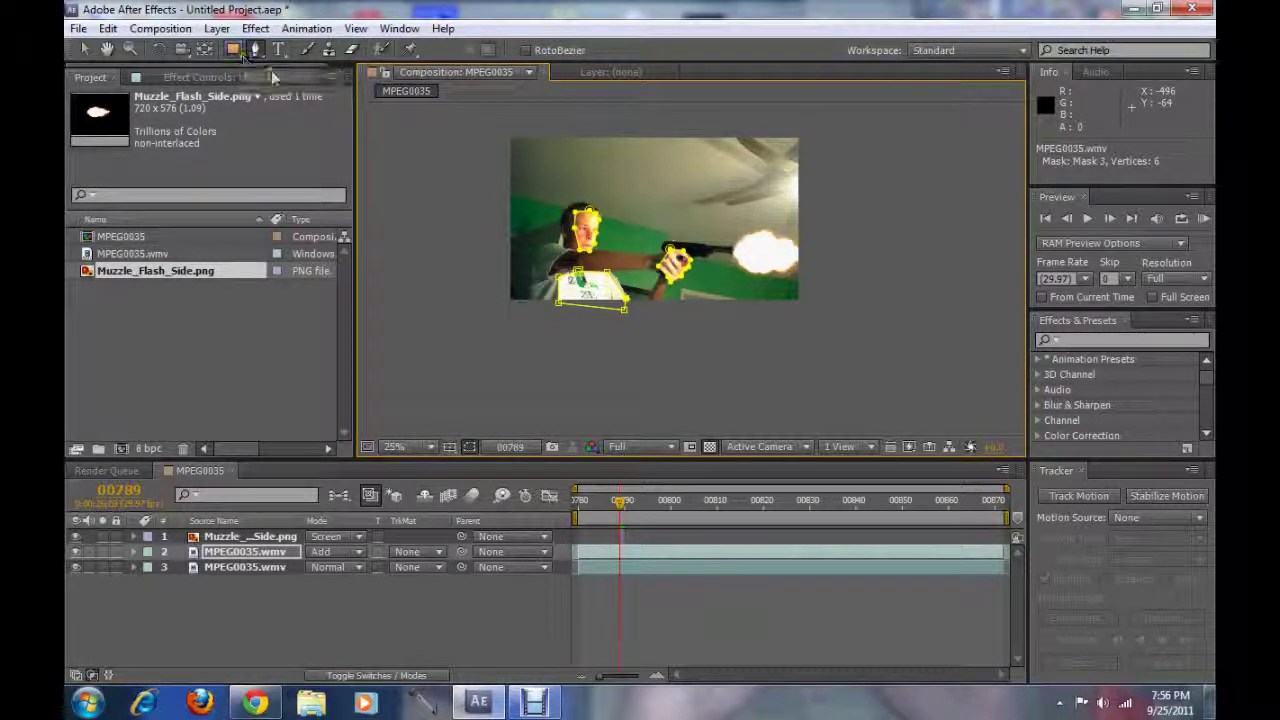
left_click_drag(233, 49, 305, 90)
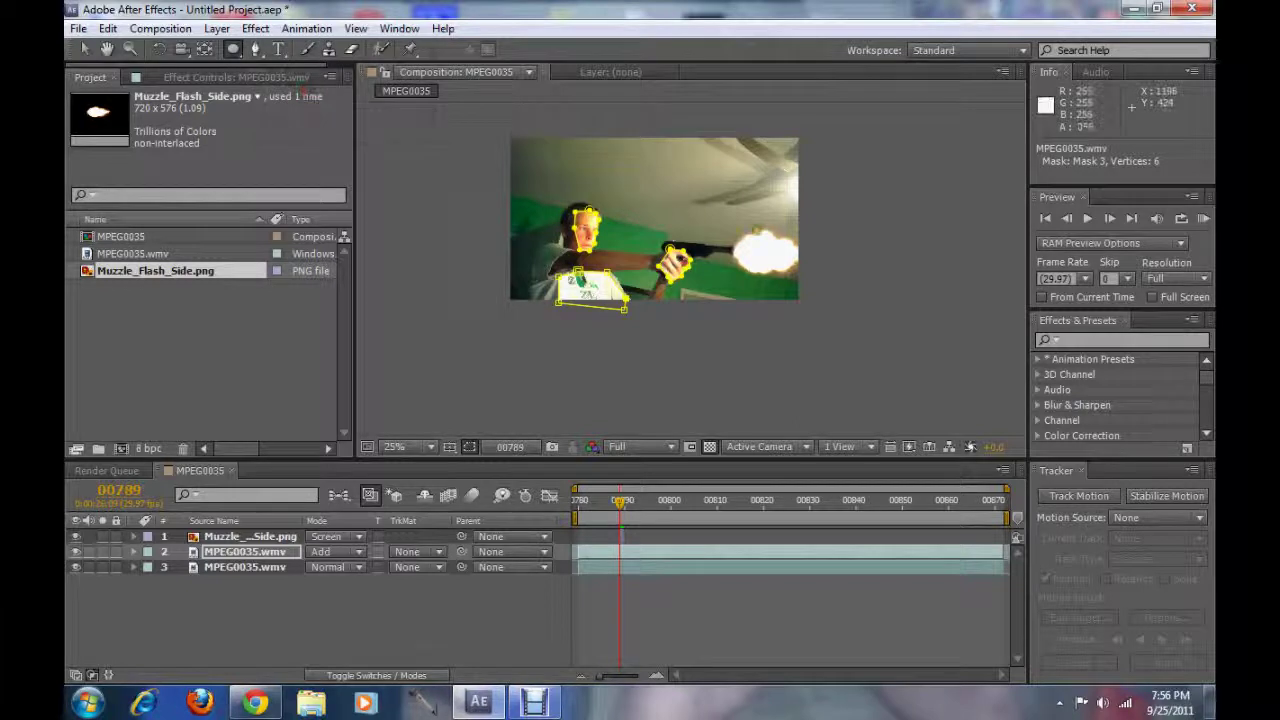
mouse_move(740, 243)
left_mouse_down()
mouse_move(863, 294)
mouse_move(878, 326)
mouse_move(860, 286)
mouse_move(926, 319)
mouse_move(914, 291)
mouse_move(932, 327)
mouse_move(829, 272)
mouse_move(771, 323)
mouse_move(957, 323)
mouse_move(936, 323)
left_mouse_up()
key("space")
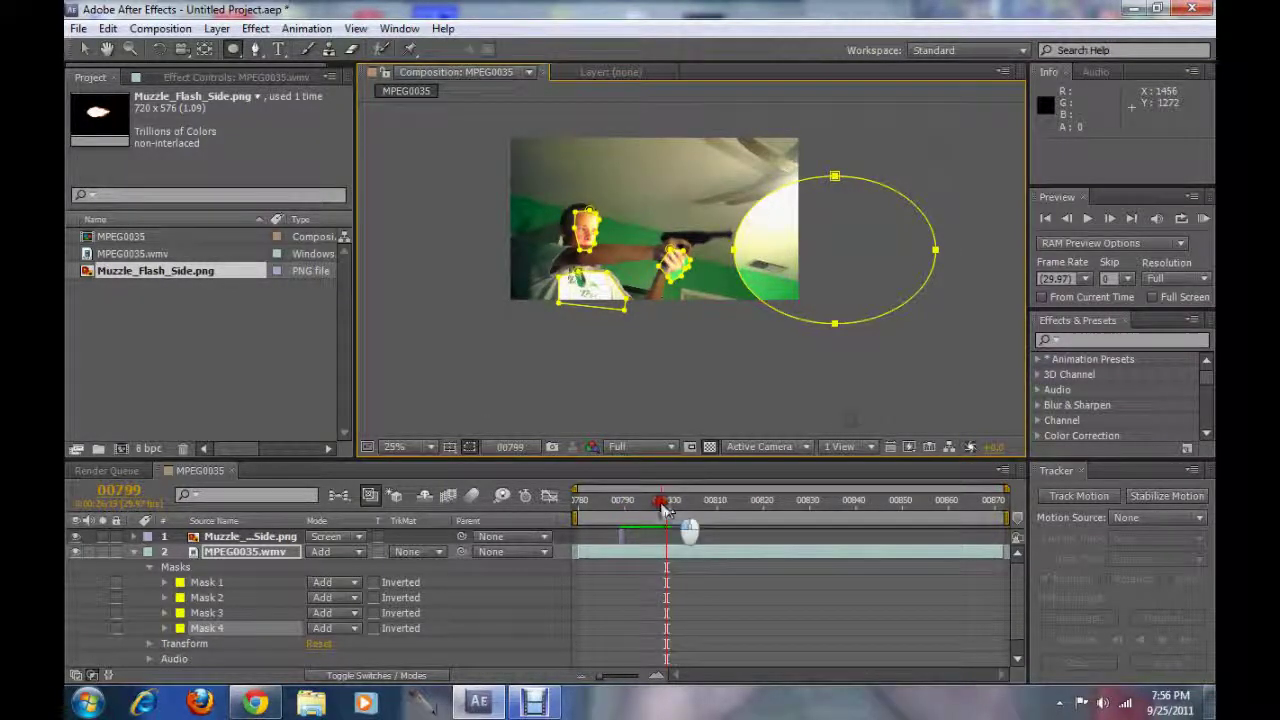
left_click(619, 513)
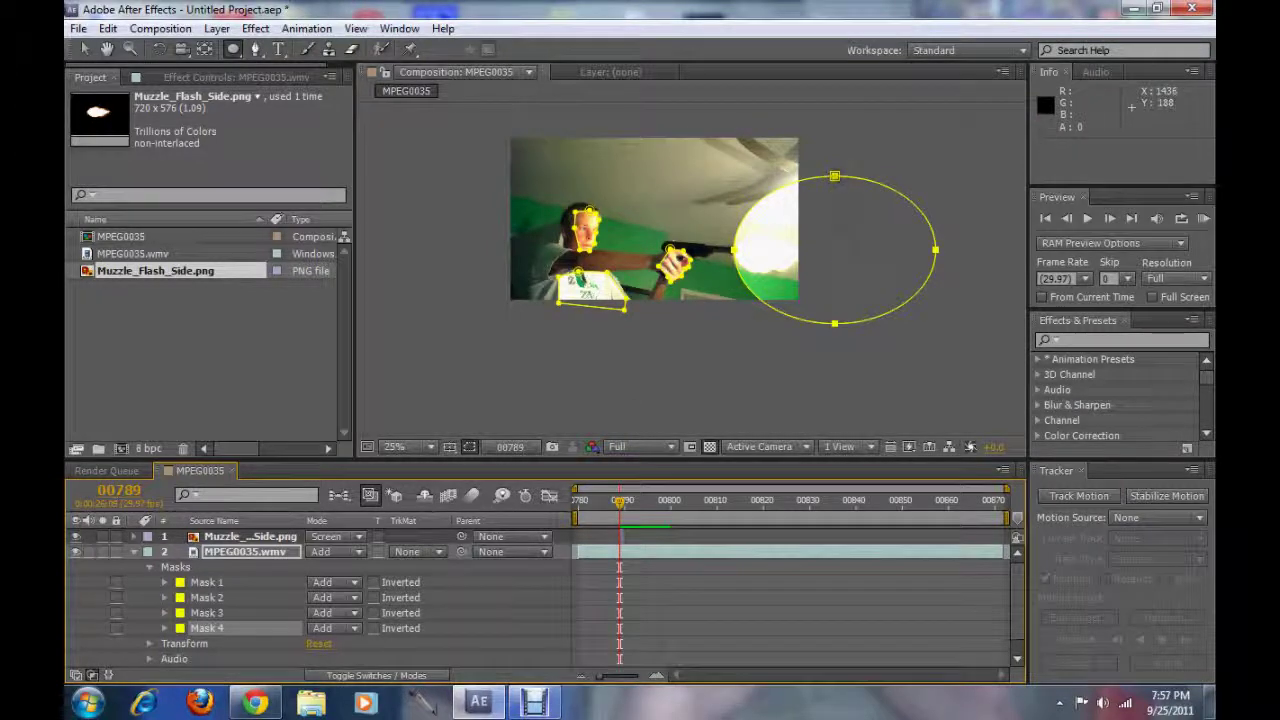
- Move the elliptical mask slightly upward so that it surrounds the muzzle flash, undoing any stray ellipse
left_click_drag(834, 176, 853, 146)
key("ctrl+z")
key("v")
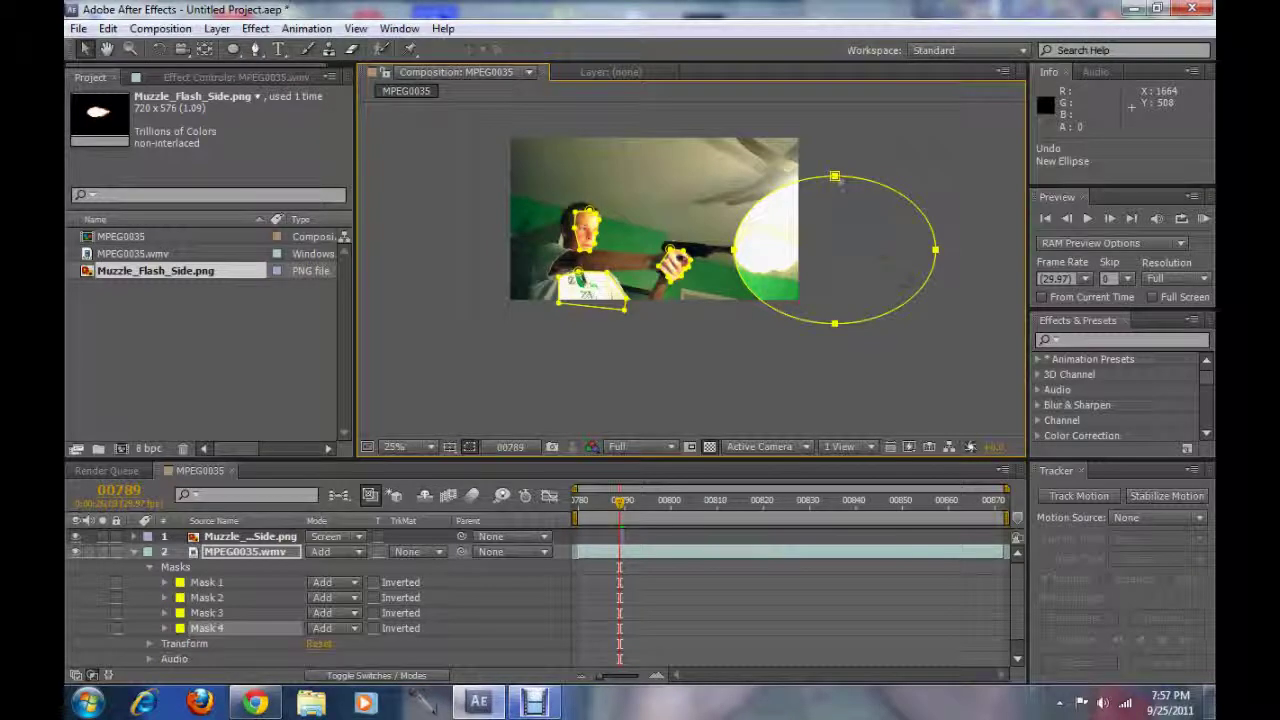
left_click(835, 177)
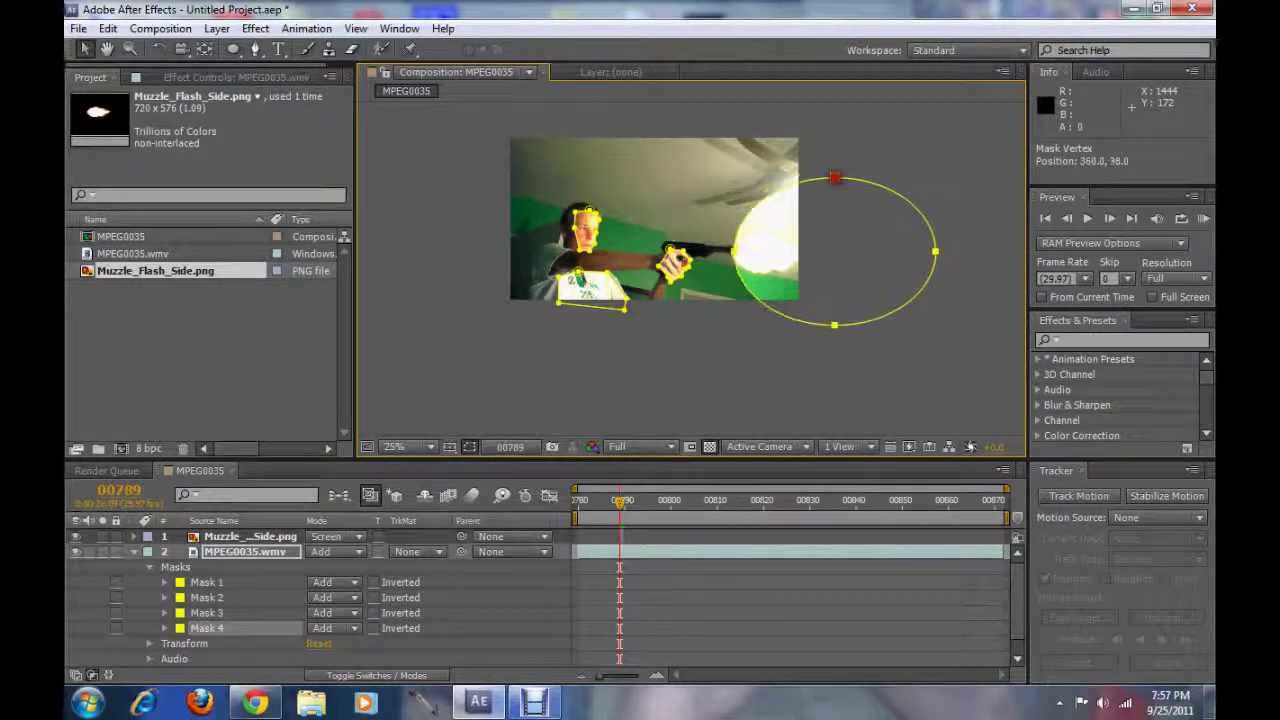
left_click_drag(836, 178, 833, 168)
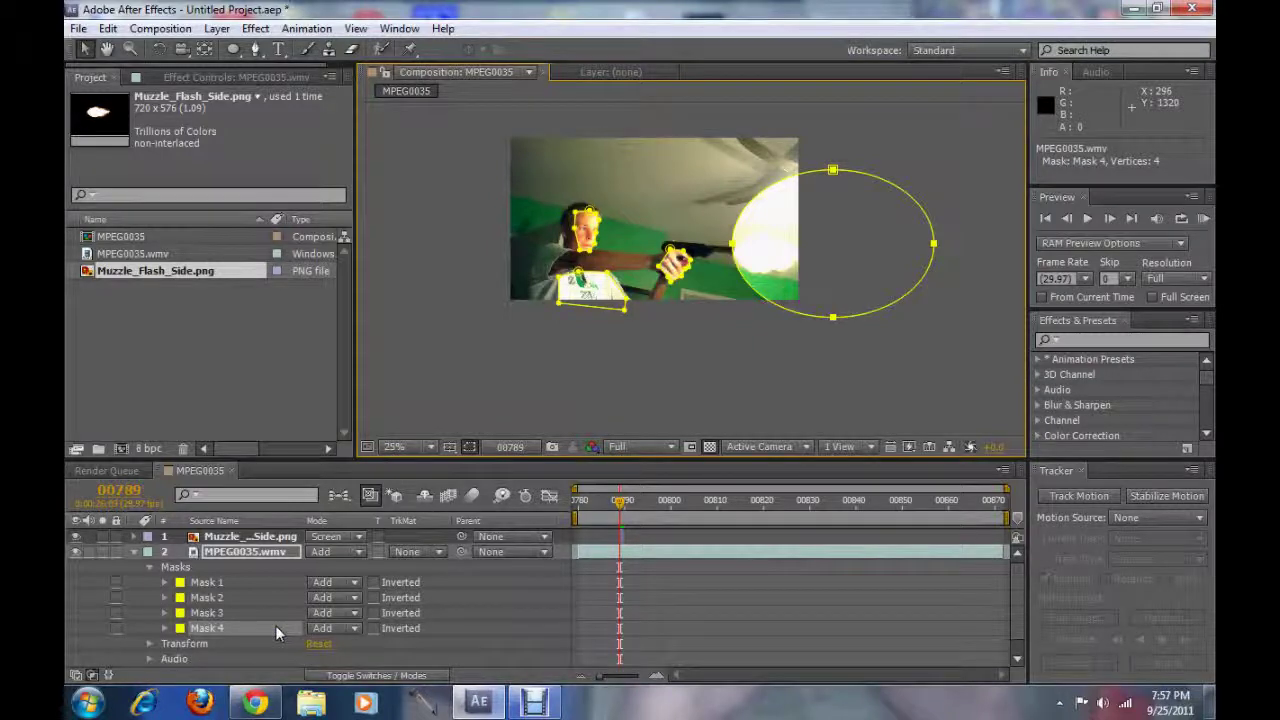
- Reveal the mask feather values and set the feather of Mask 1, Mask 2 and Mask 3 together to 35 pixels
key("f")
scroll(361, 626, "down", 1)
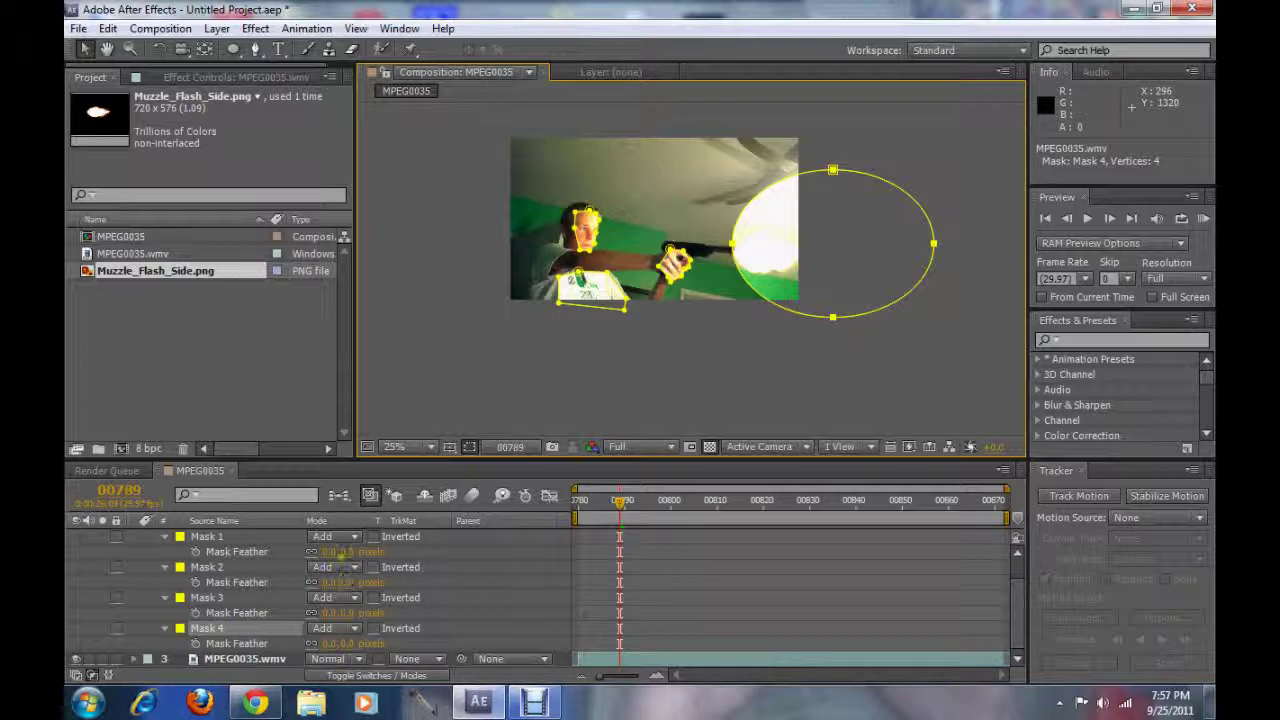
left_click(208, 537)
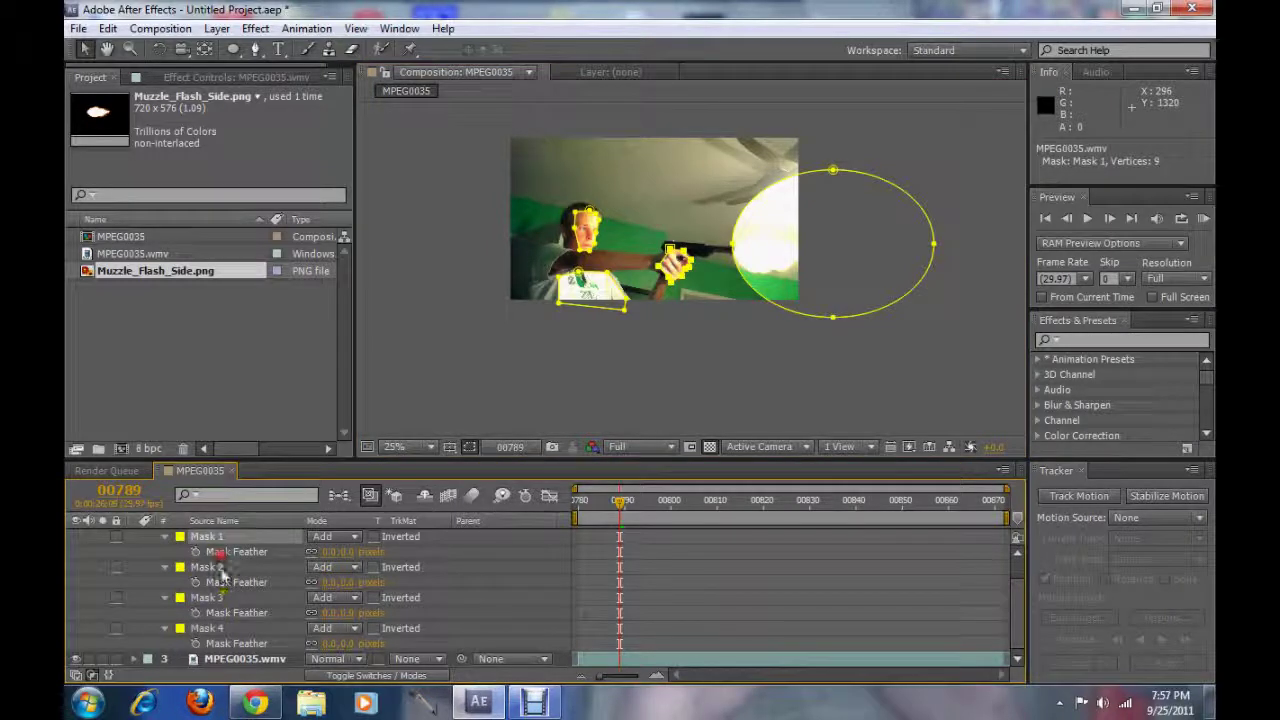
left_click(208, 567, "shift")
left_click(207, 597, "shift")
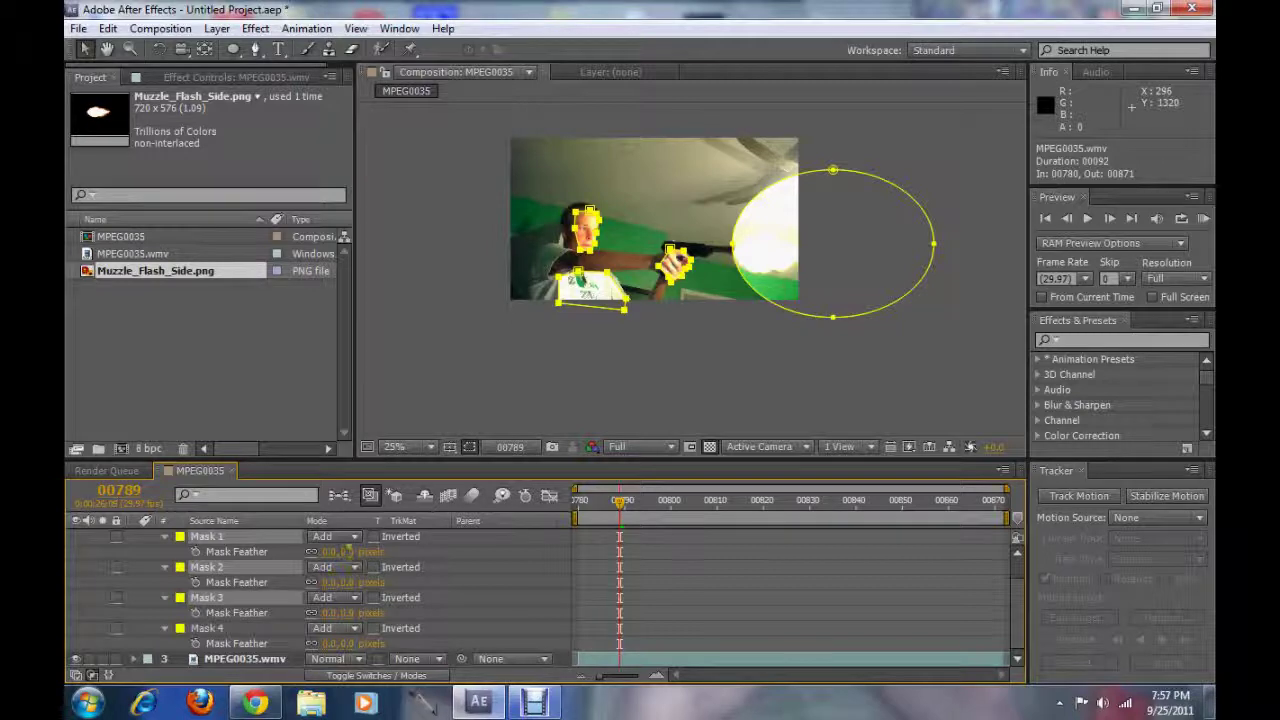
left_click_drag(348, 546, 424, 546)
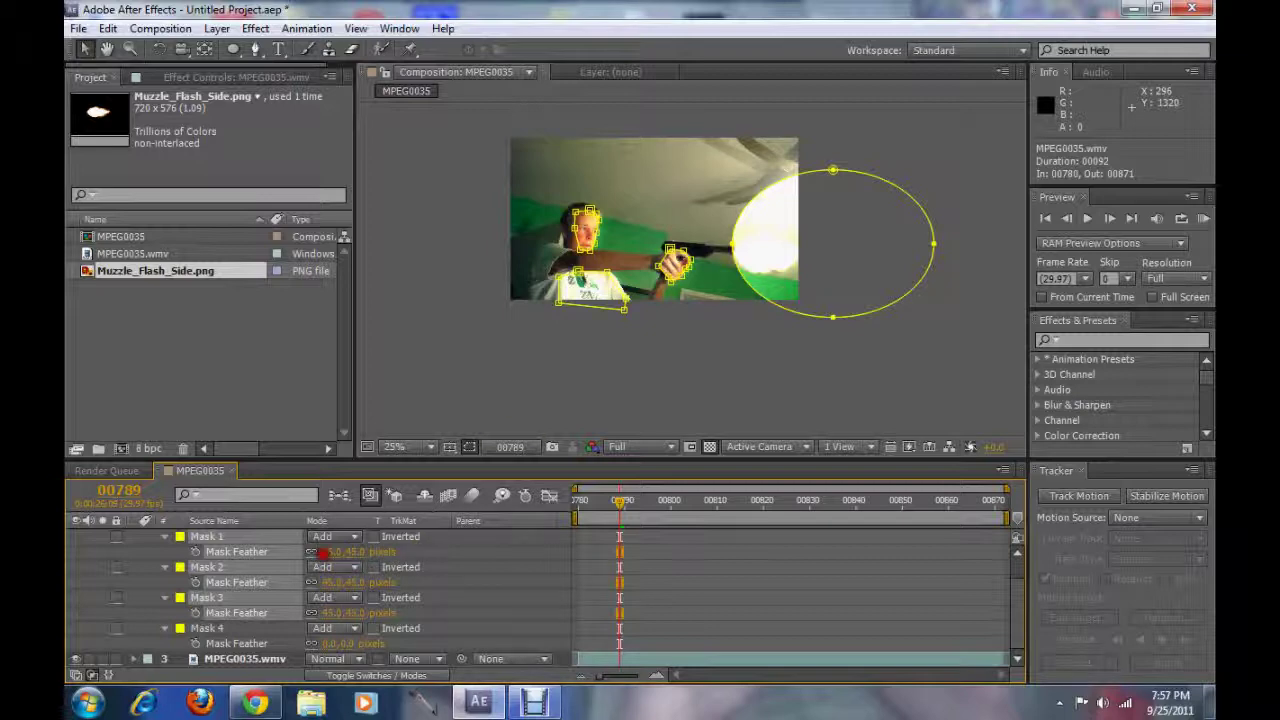
mouse_move(318, 556)
left_mouse_down()
mouse_move(291, 562)
mouse_move(311, 560)
left_mouse_up()
scroll(526, 352, "up", 2)
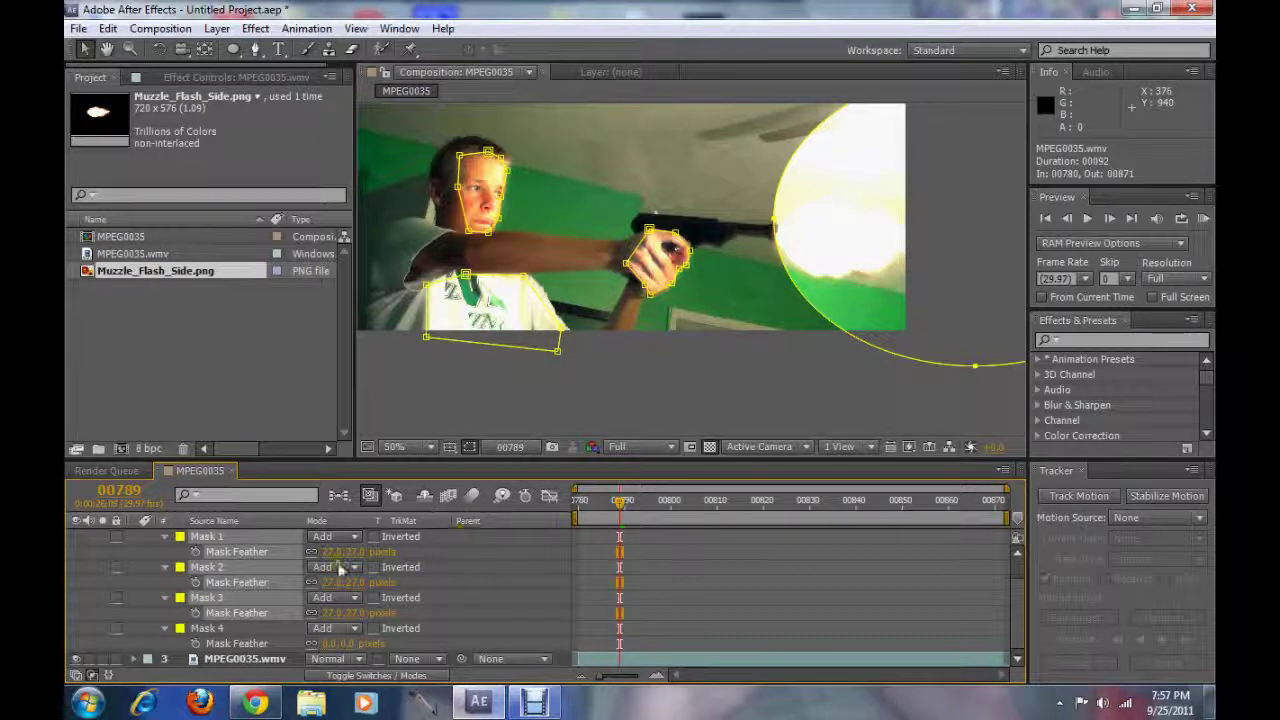
left_click_drag(345, 551, 386, 551)
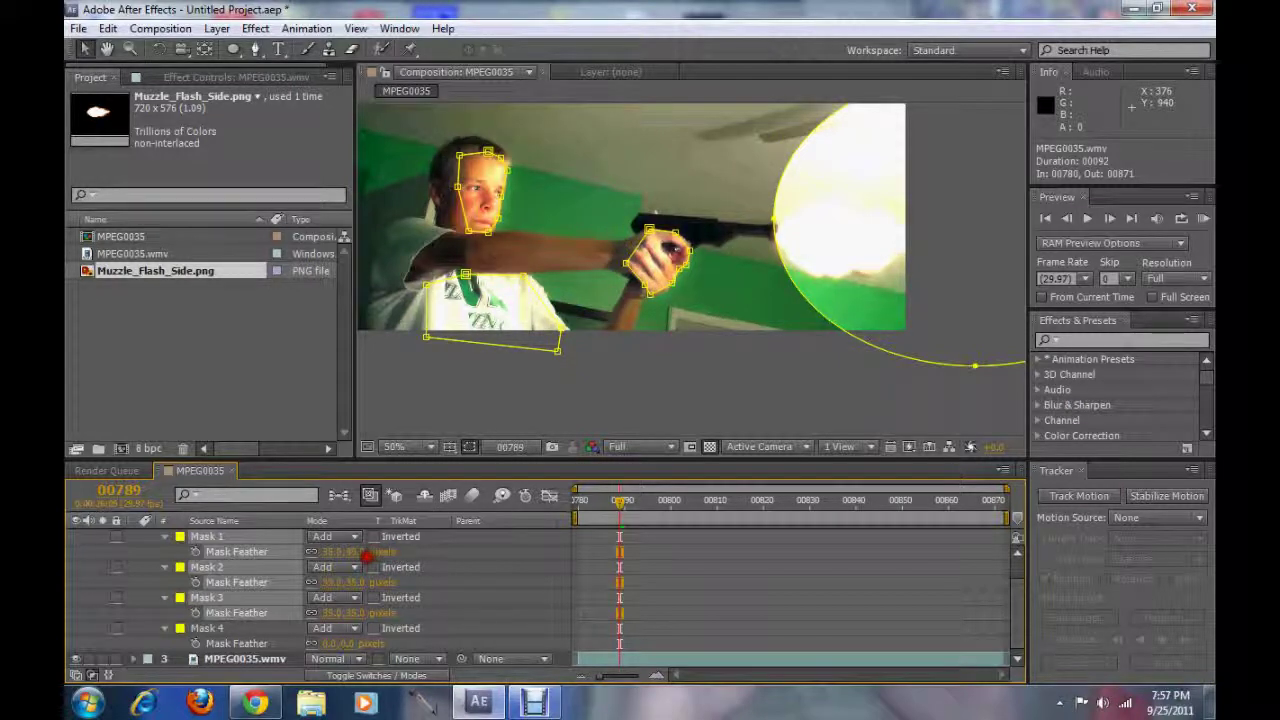
- Set the feather of Mask 4, the ellipse around the muzzle flash, to 212 pixels
left_click_drag(805, 368, 597, 352)
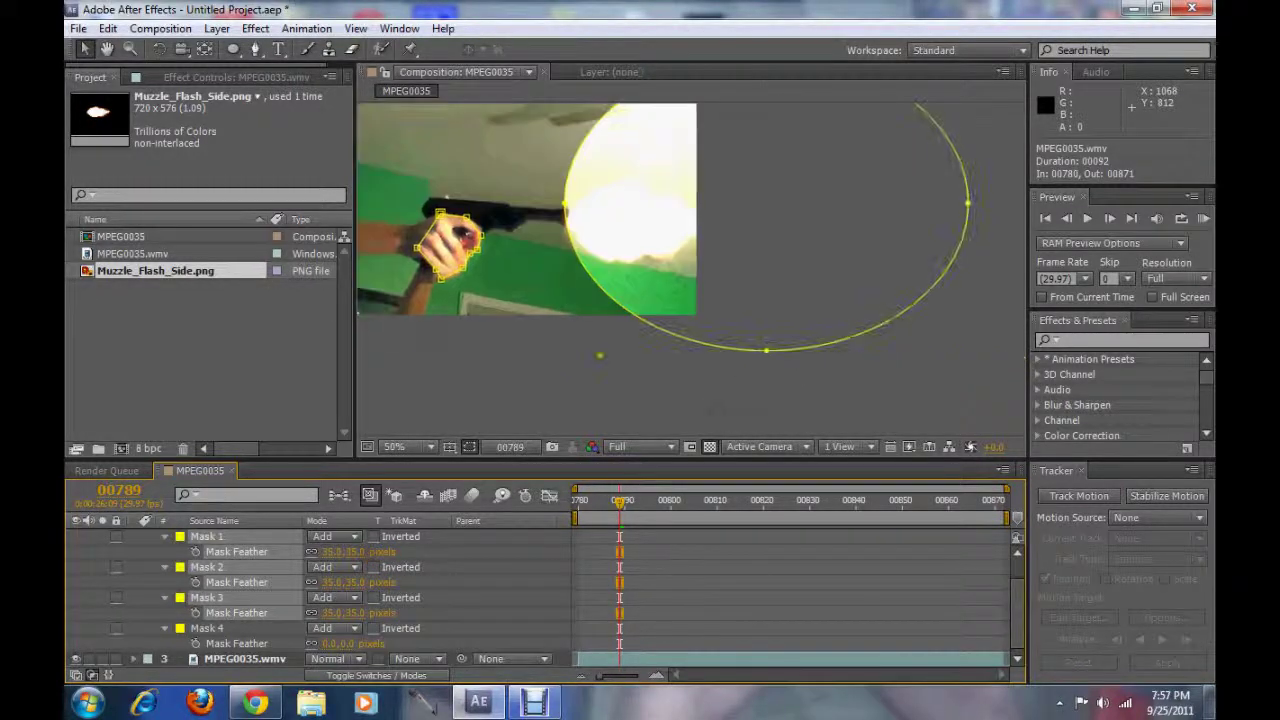
left_click(207, 628)
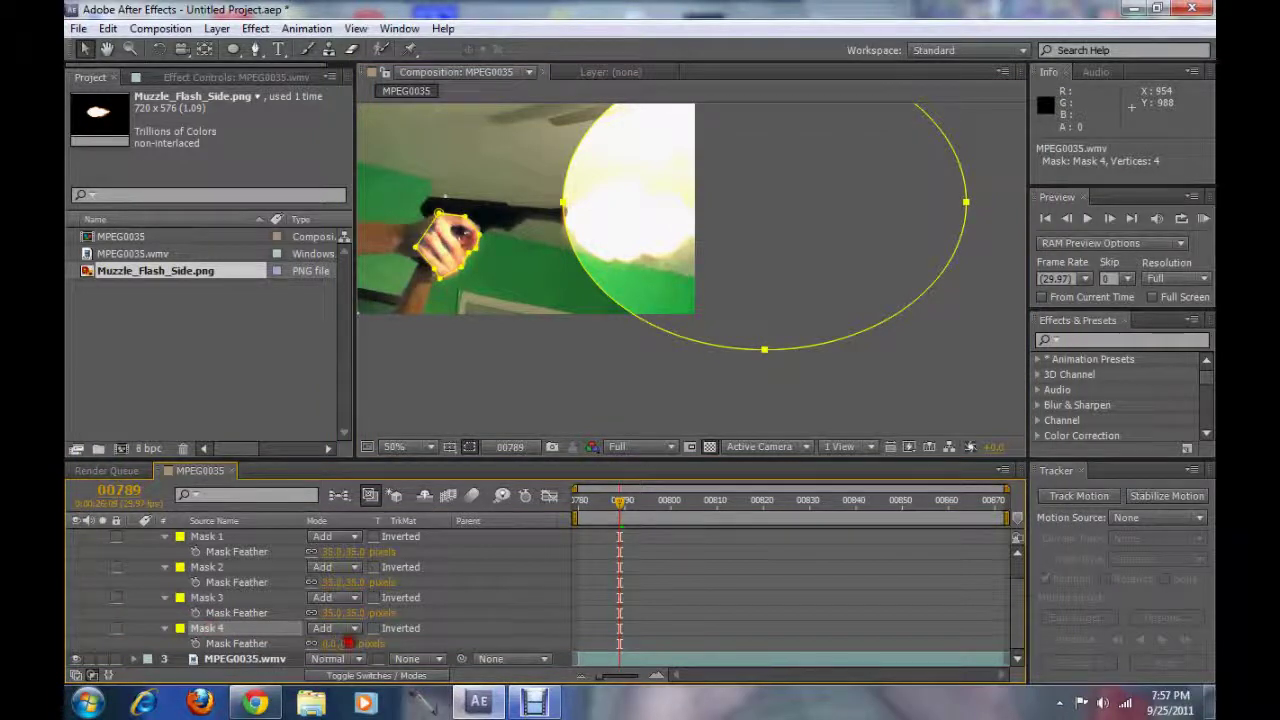
left_click_drag(347, 642, 533, 634)
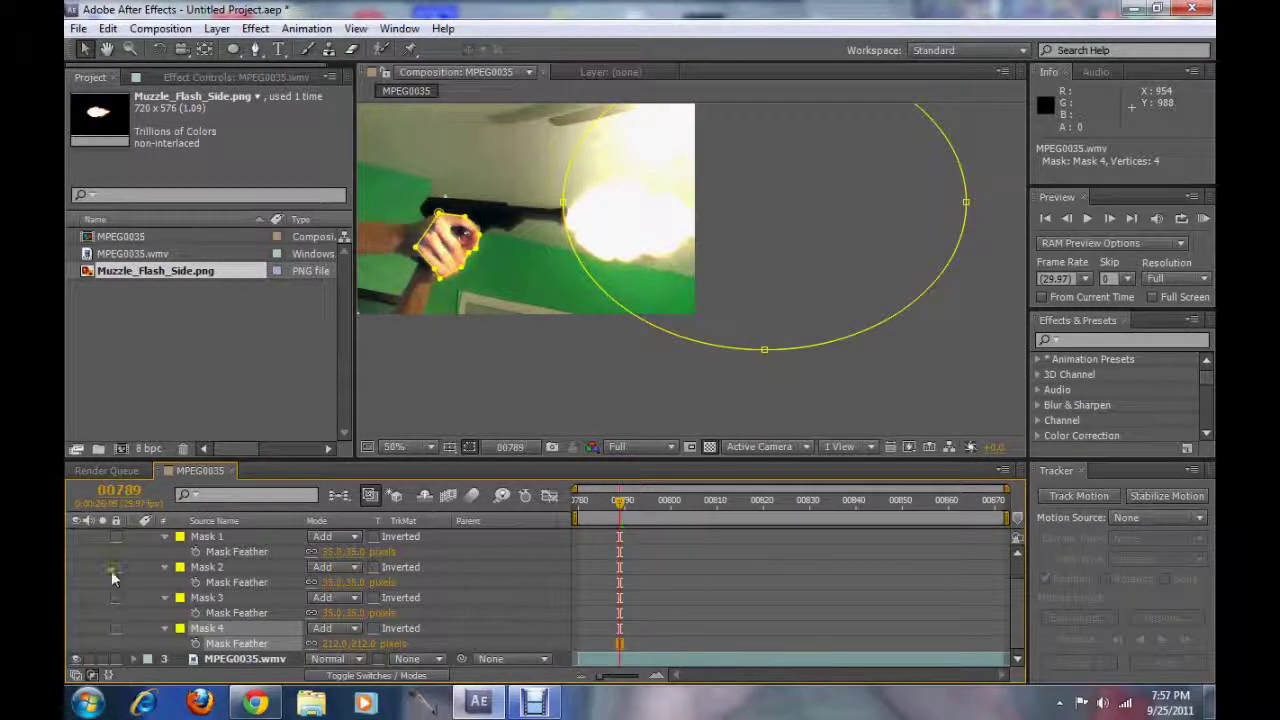
- Collapse the mask properties of the upper MPEG0035.wmv layer and go to frame 788, just before the muzzle flash
scroll(111, 571, "up", 2)
left_click(131, 553)
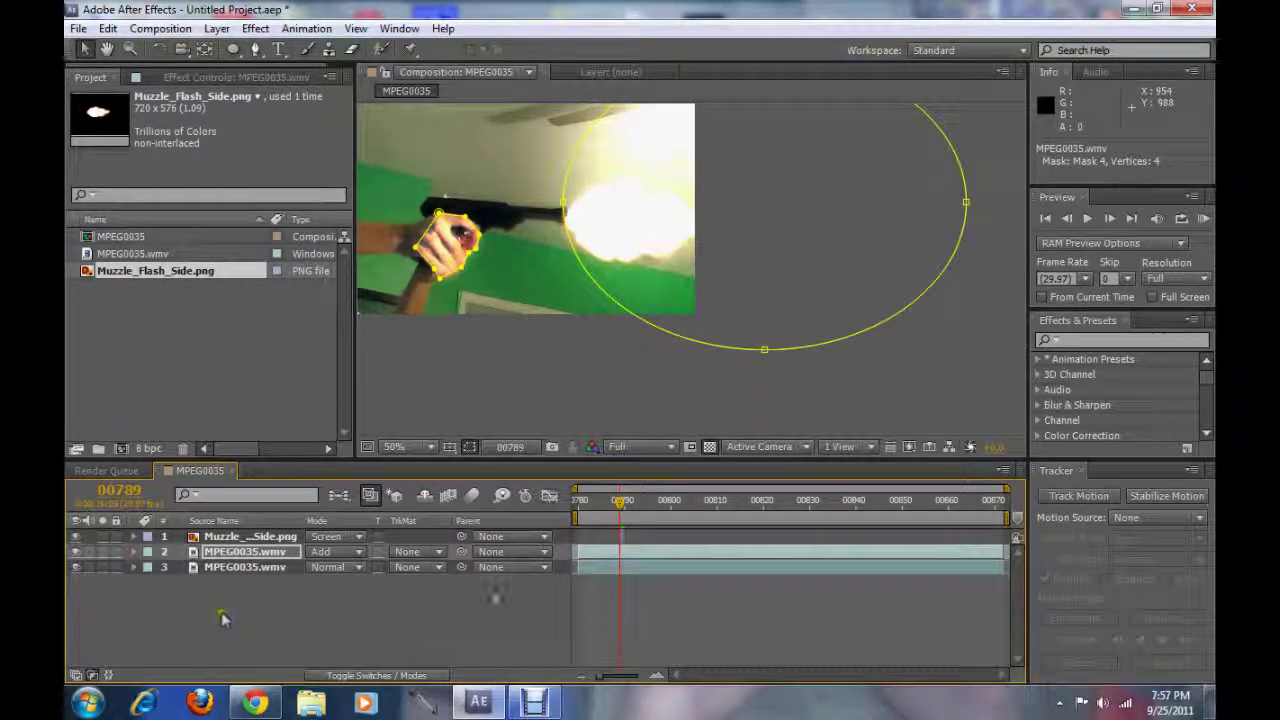
scroll(698, 243, "up", 1)
scroll(652, 293, "down", 2)
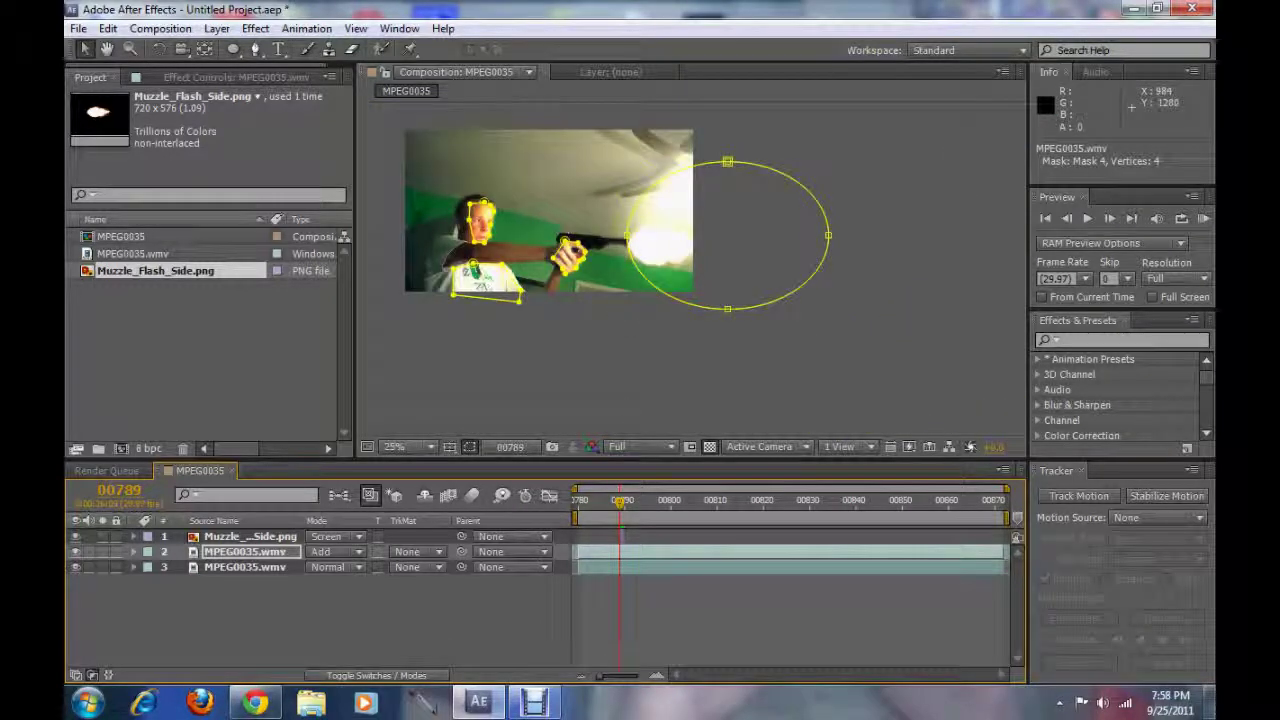
key("Page_Down")
key("Page_Up")
key("Page_Up")
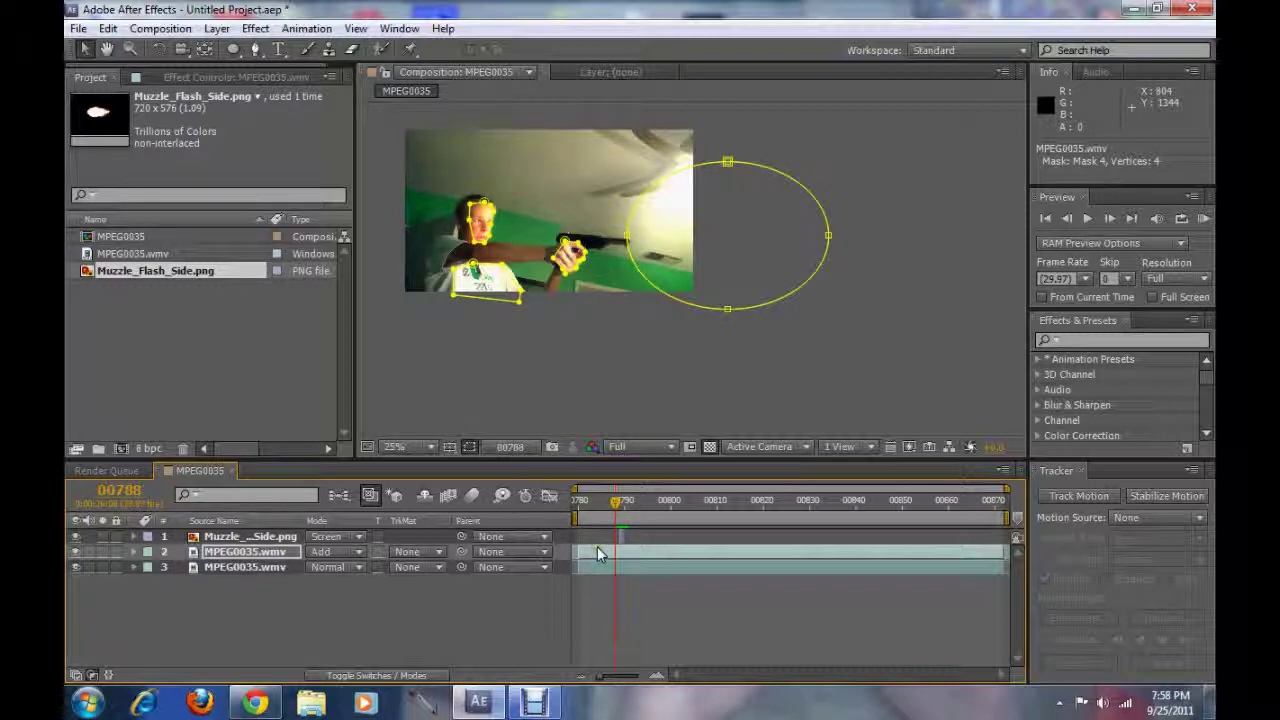
- Enable opacity keyframing on the upper MPEG0035.wmv layer and set a 0% opacity keyframe at frame 788
left_click(215, 552)
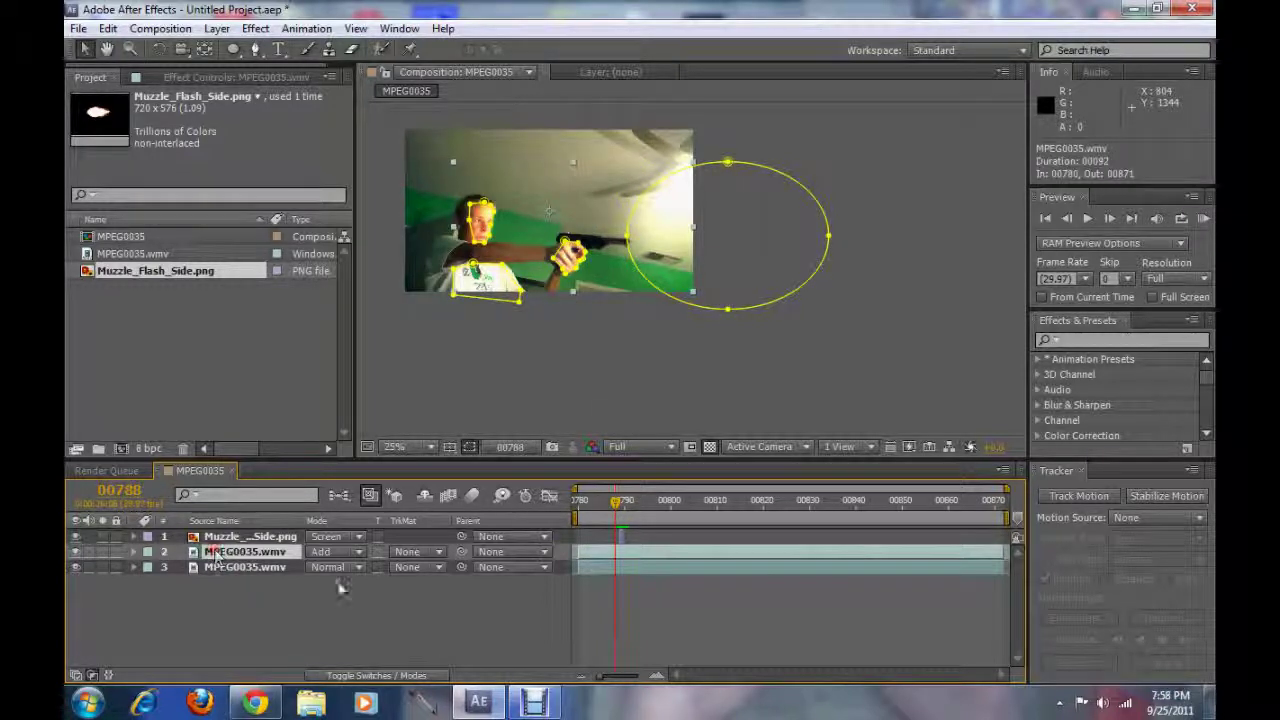
key("t")
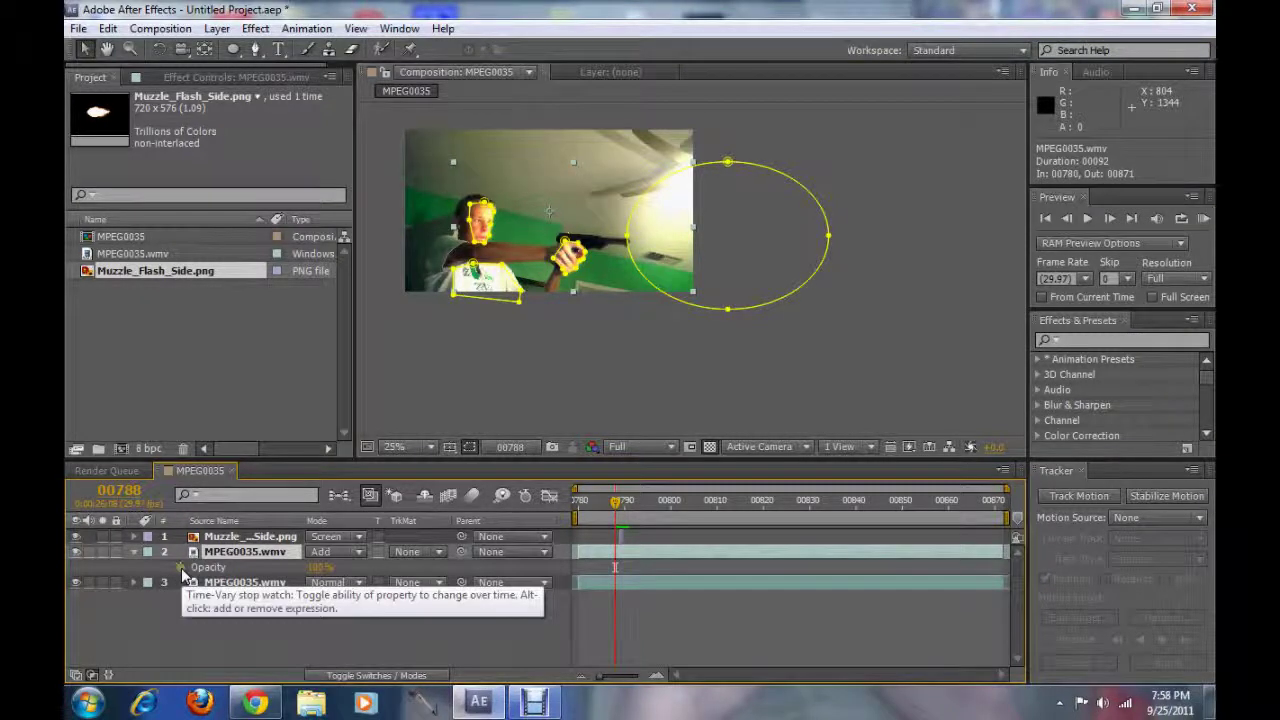
left_click(181, 568)
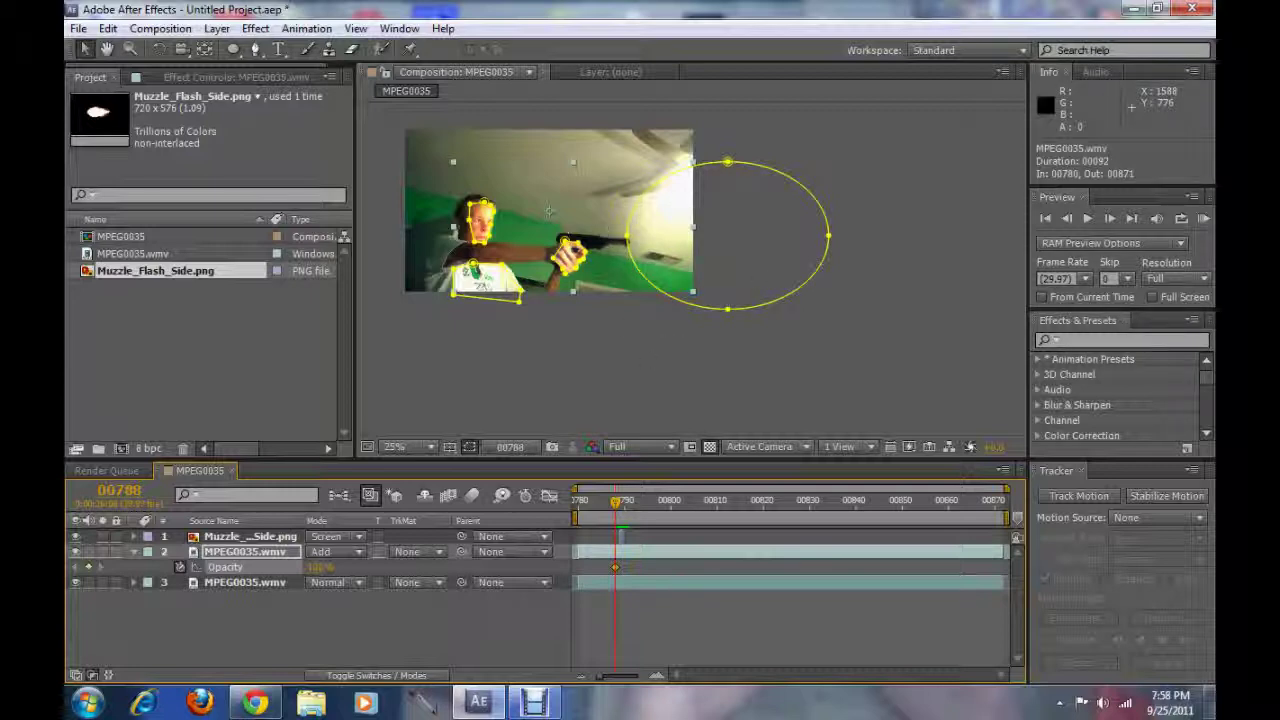
key("Page_Down")
key("Page_Up")
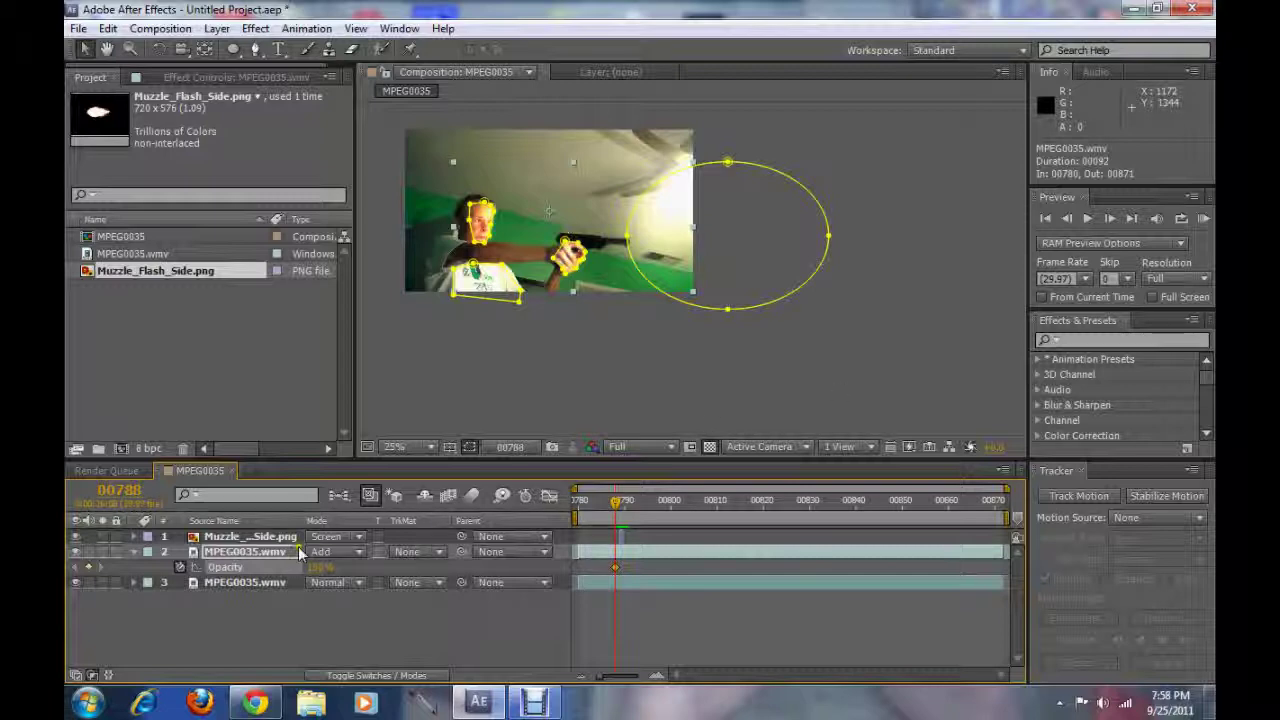
left_click(318, 567)
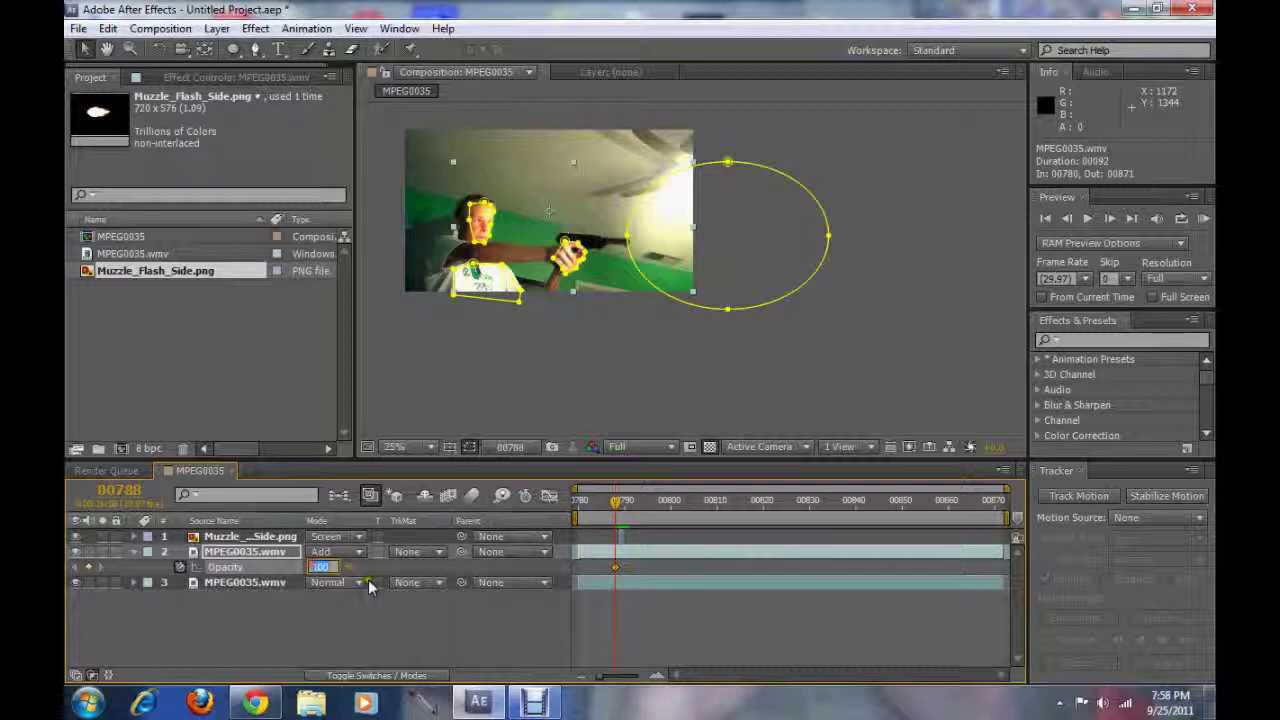
type("0")
key("Return")
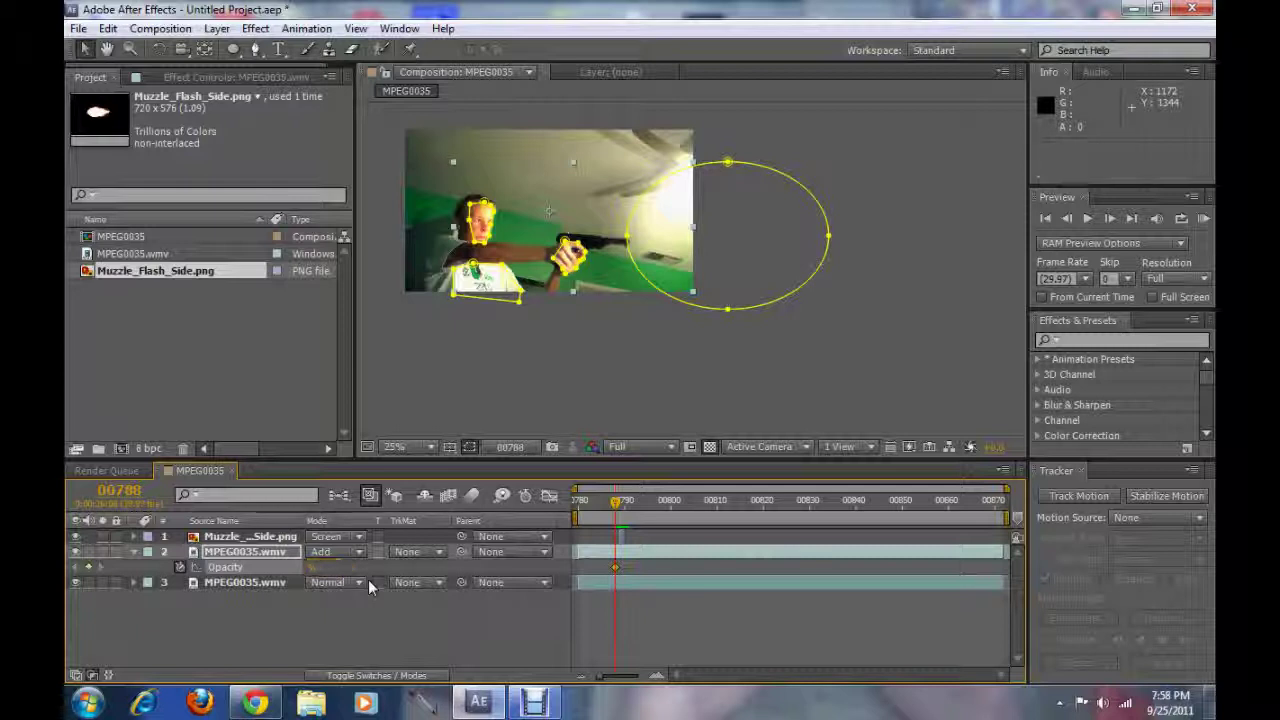
- Set the masked layer's opacity to 100% at frame 789, where the muzzle flash fires
key("Page_Down")
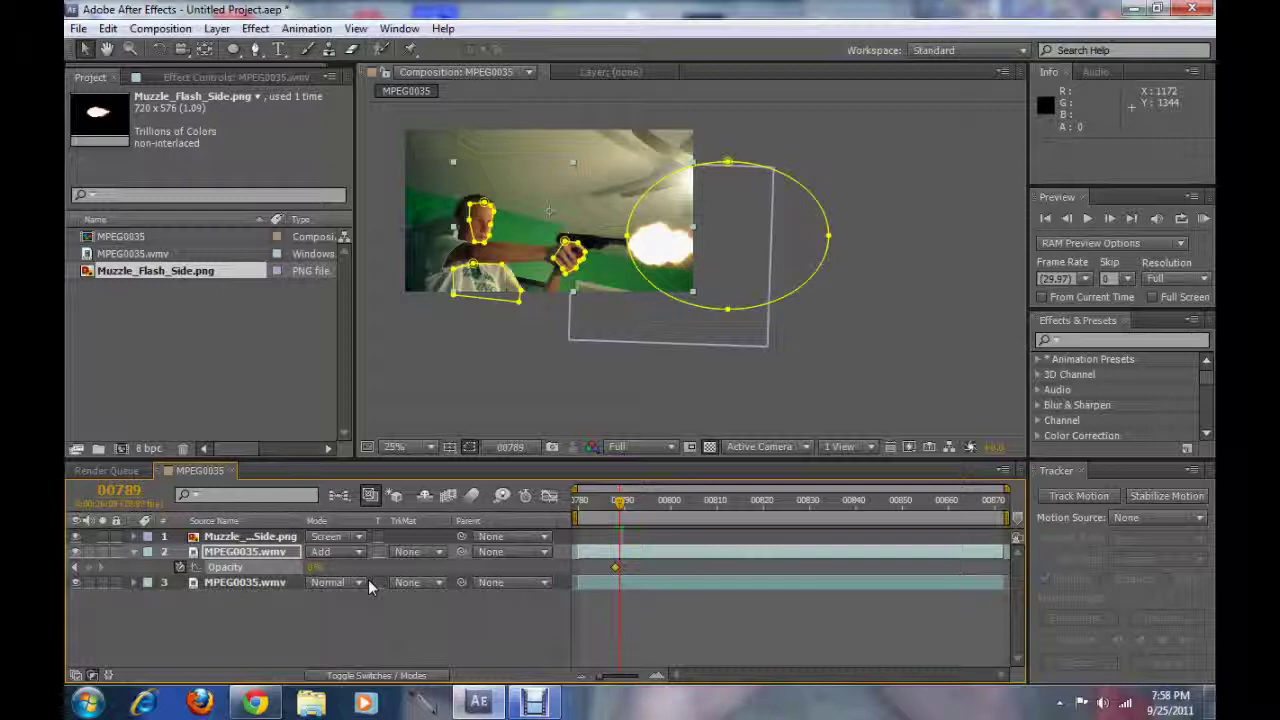
left_click(316, 569)
type("100")
key("Return")
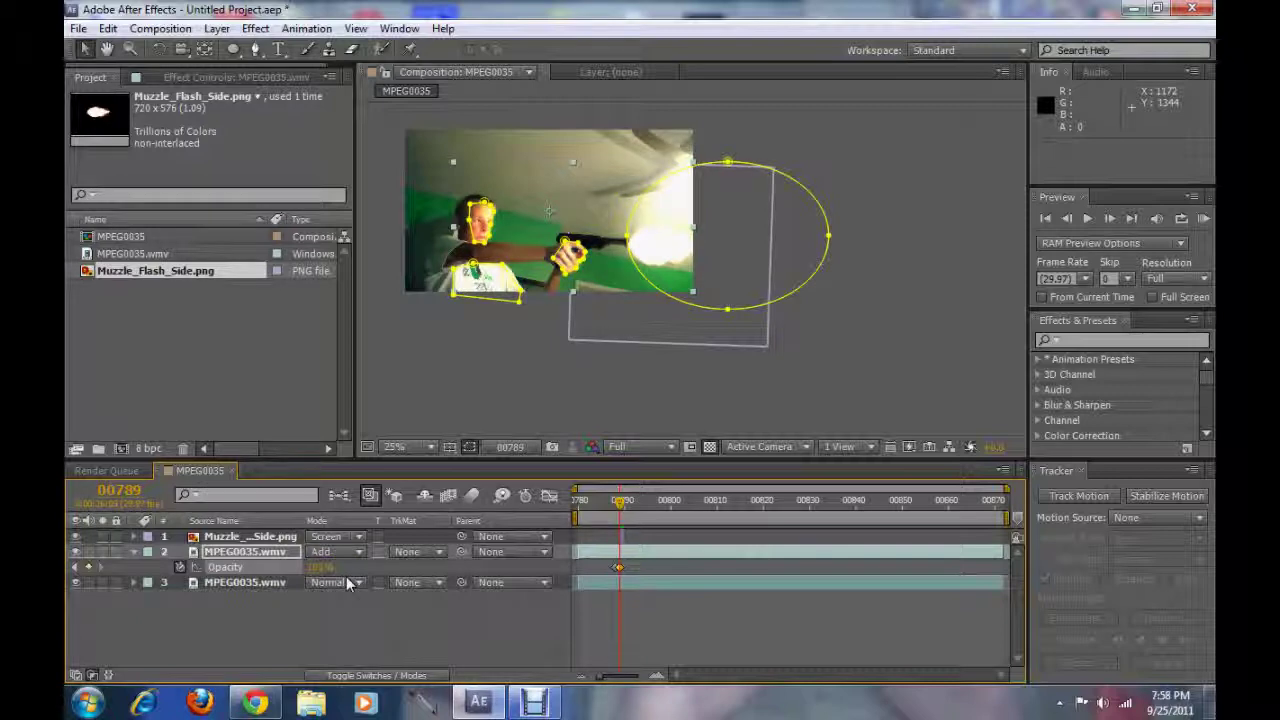
- Set the masked layer's opacity to 0% at frame 791, after the flash
key("Page_Down")
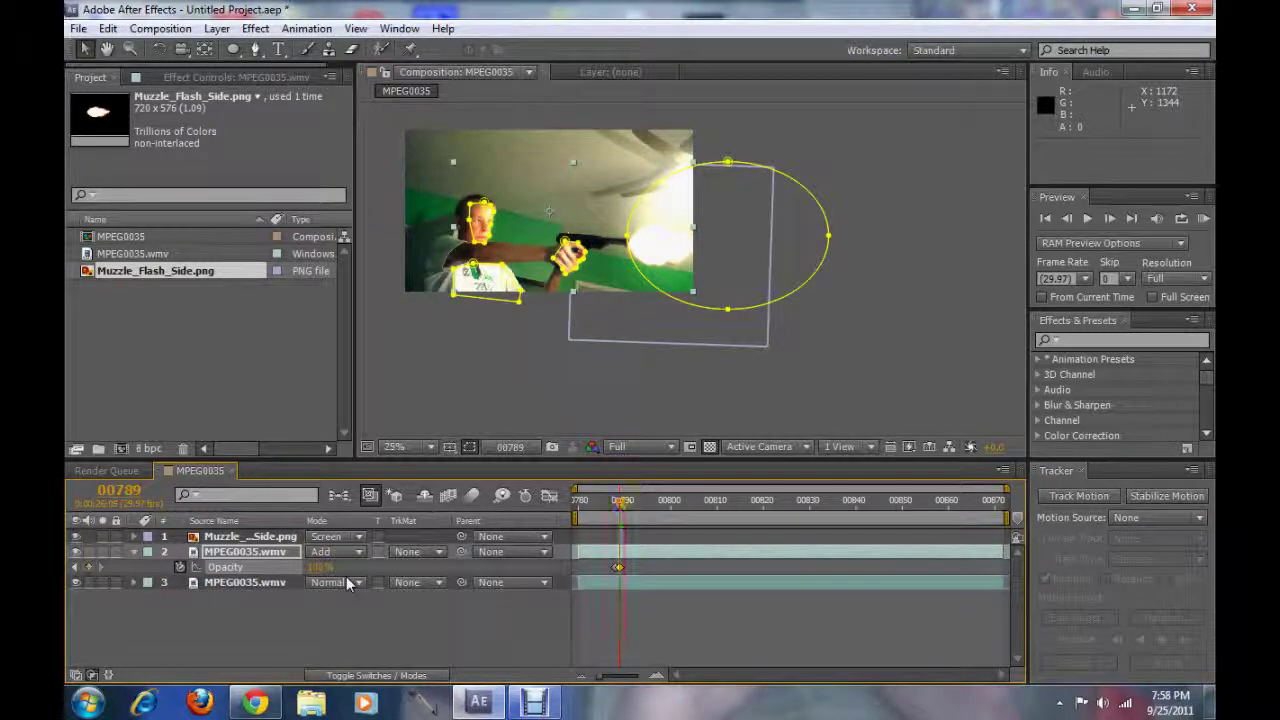
key("Page_Down")
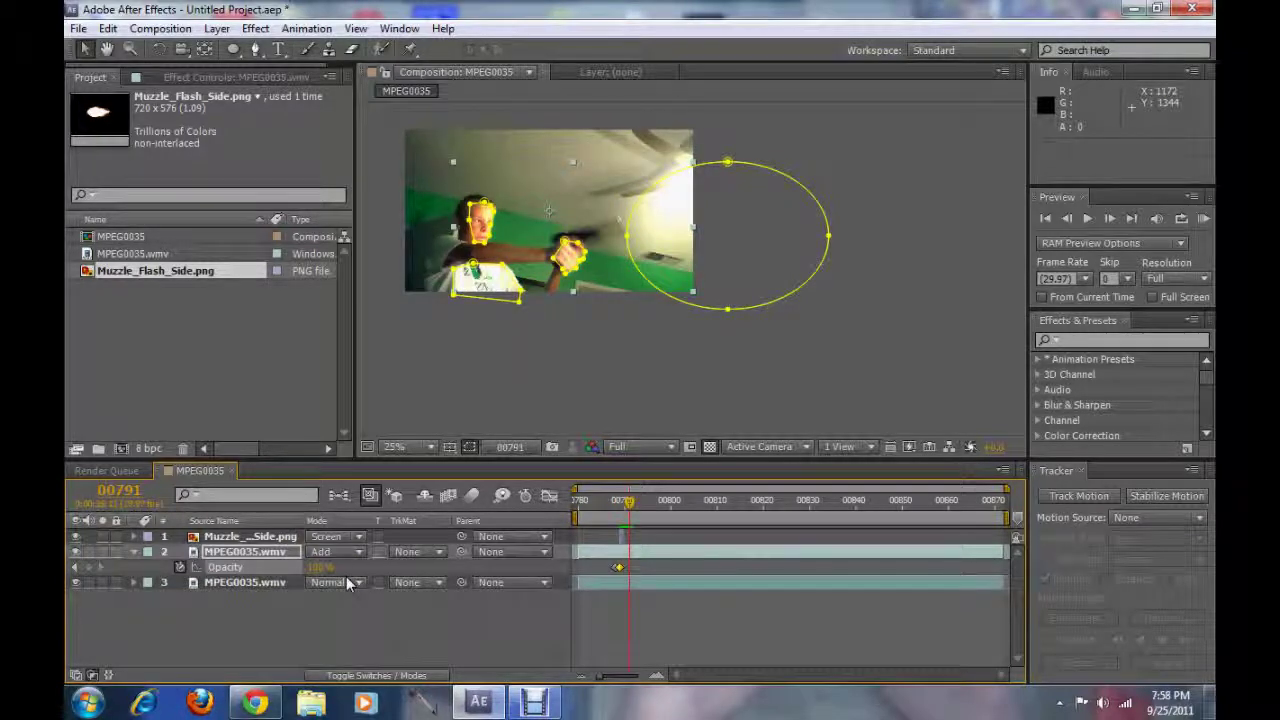
left_click(316, 567)
type("0")
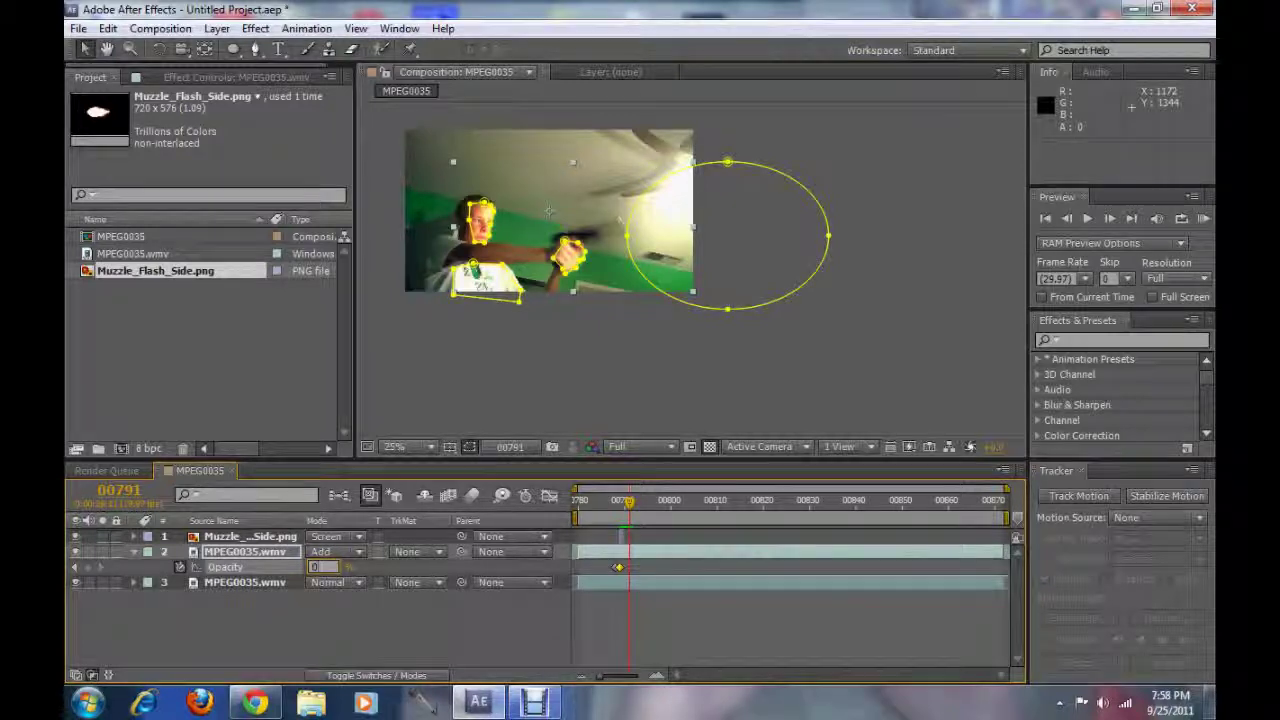
key("Return")
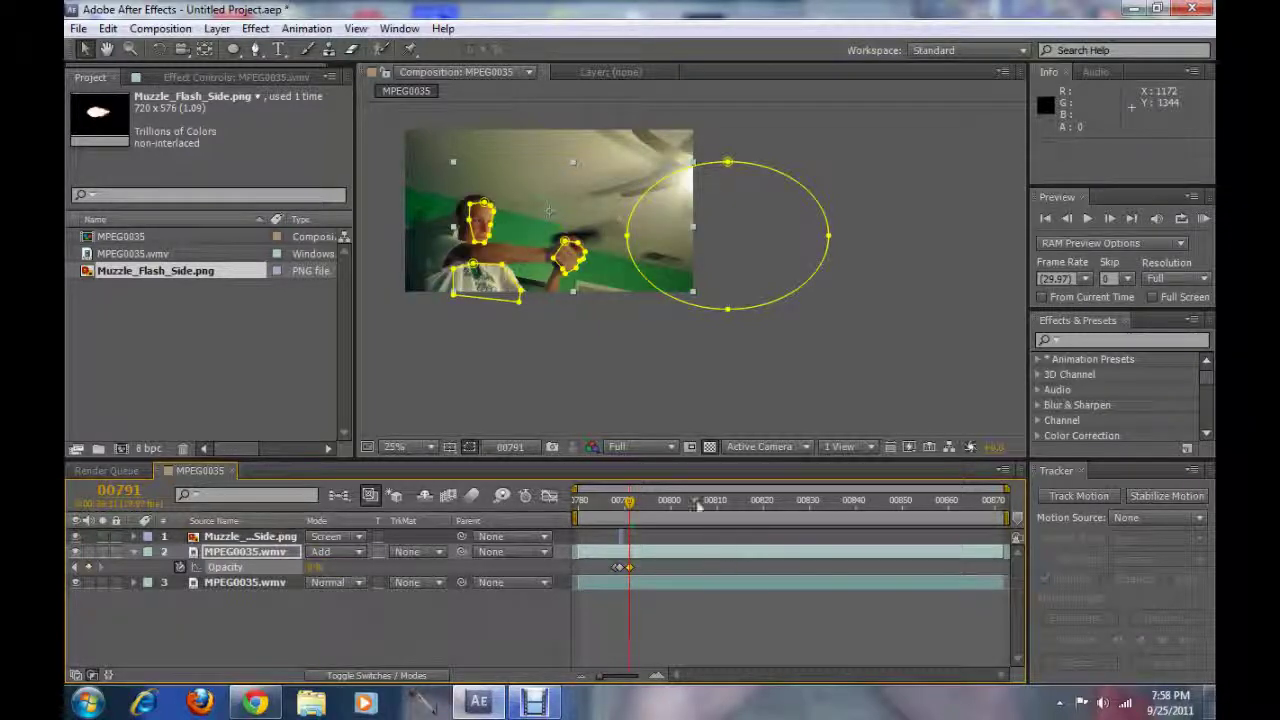
- Scrub through the keyframed flash and run a RAM preview of the composition from frame 780
mouse_move(628, 506)
left_mouse_down()
mouse_move(603, 500)
mouse_move(638, 500)
mouse_move(578, 500)
mouse_move(666, 526)
mouse_move(638, 505)
left_mouse_up()
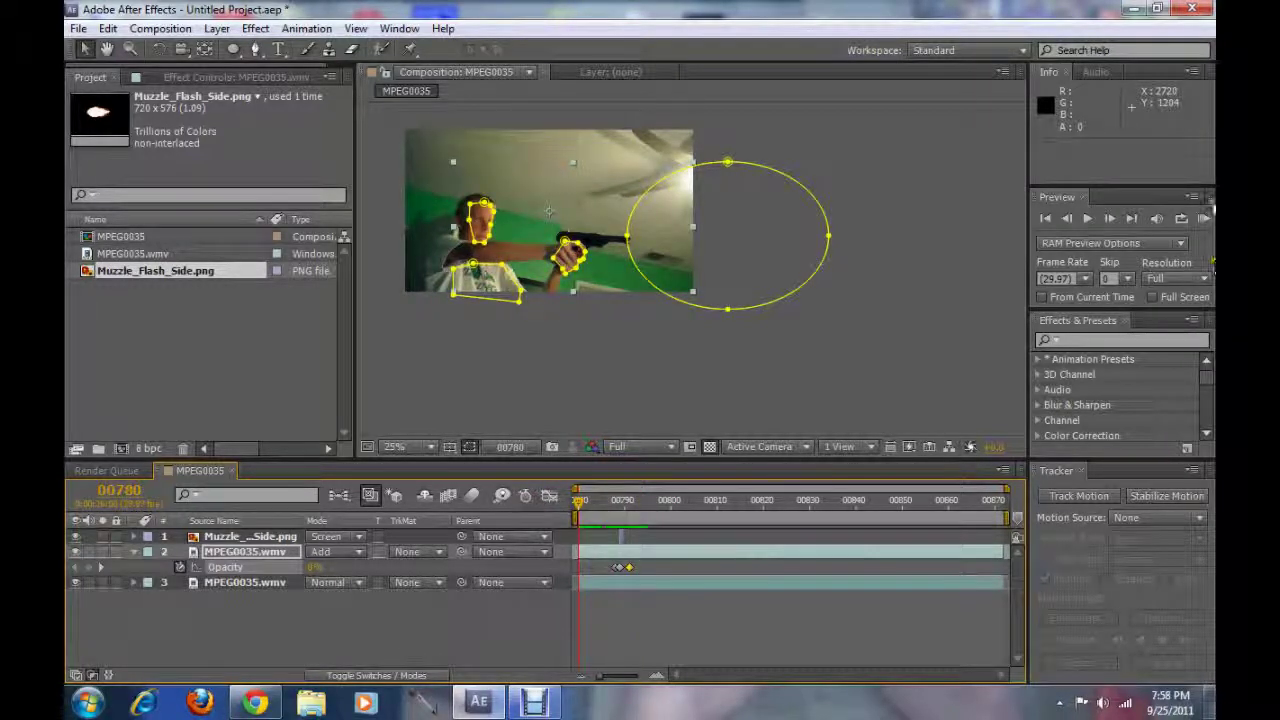
left_click(1204, 218)
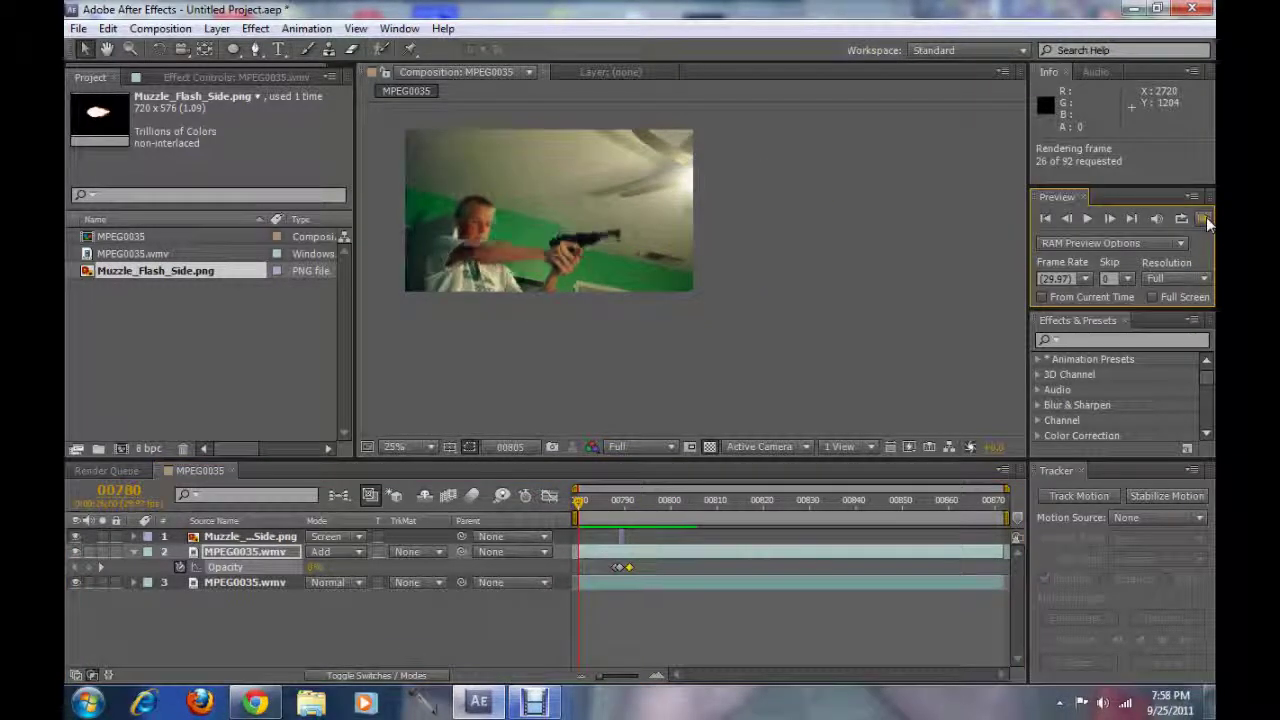
left_click(1206, 217)
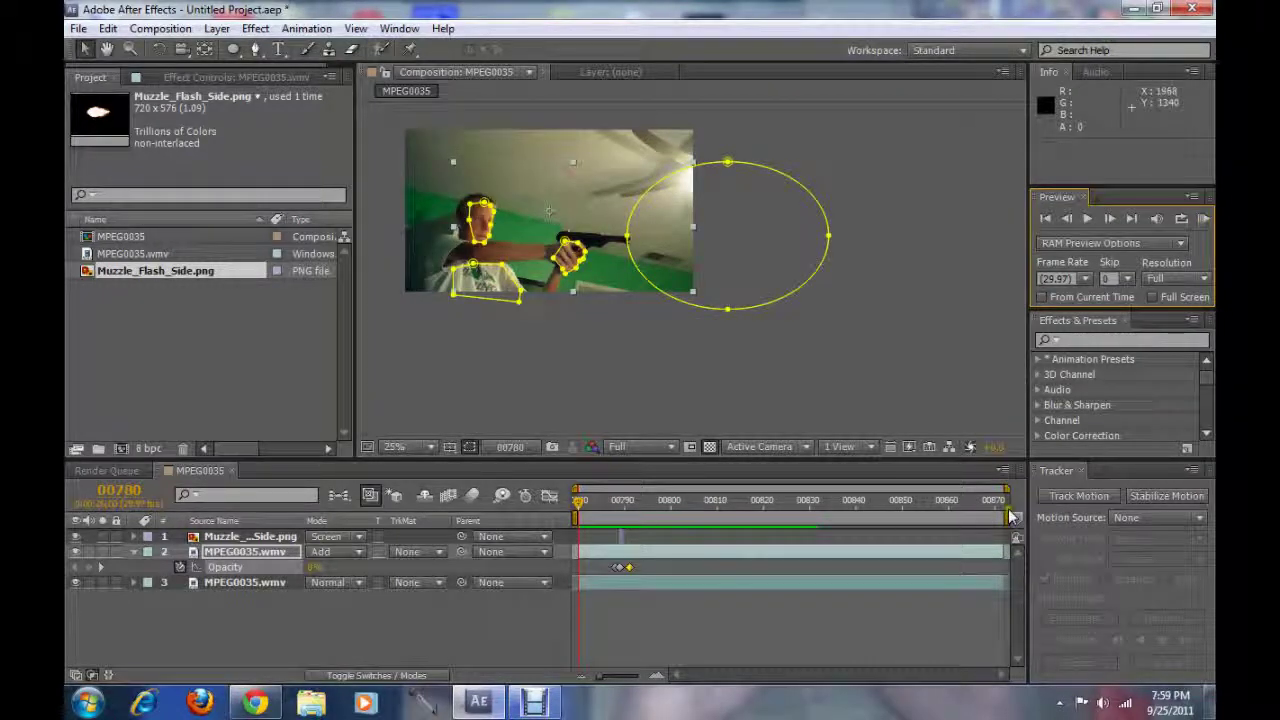
- Shorten the work area to end at frame 794, extend it to frame 803, and play a RAM preview of each range
left_click_drag(1010, 516, 645, 518)
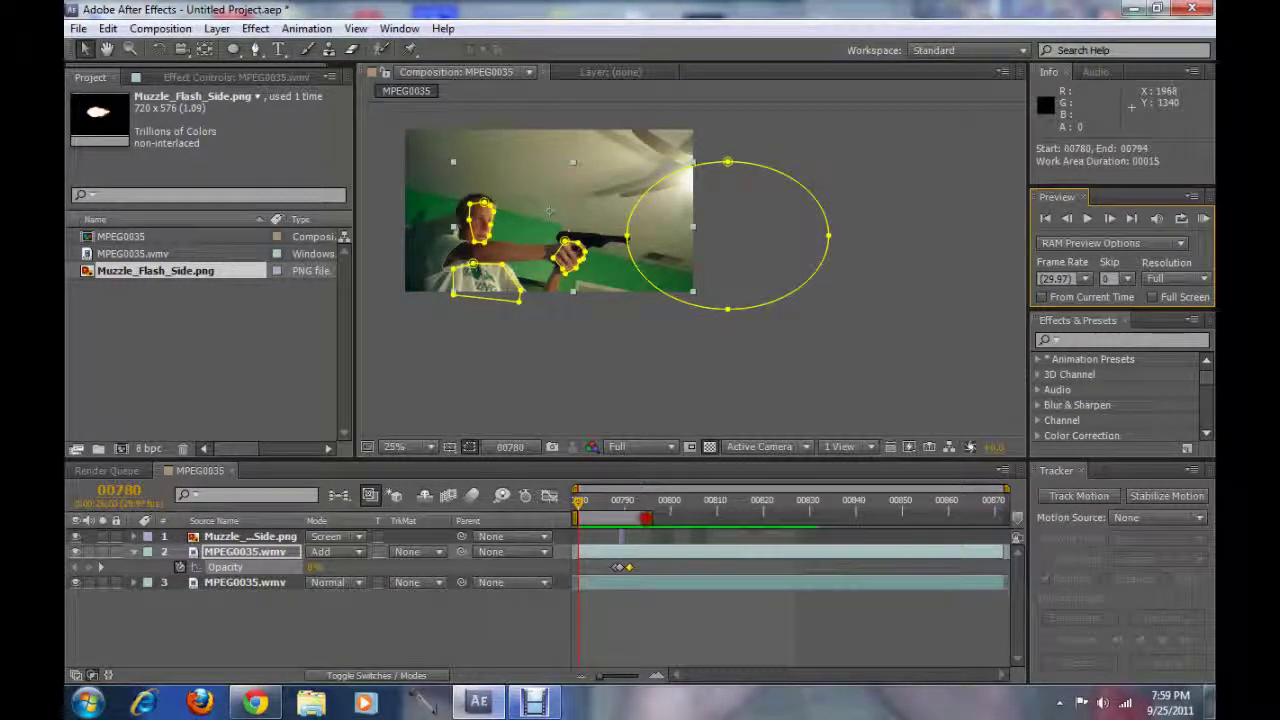
left_click(1204, 218)
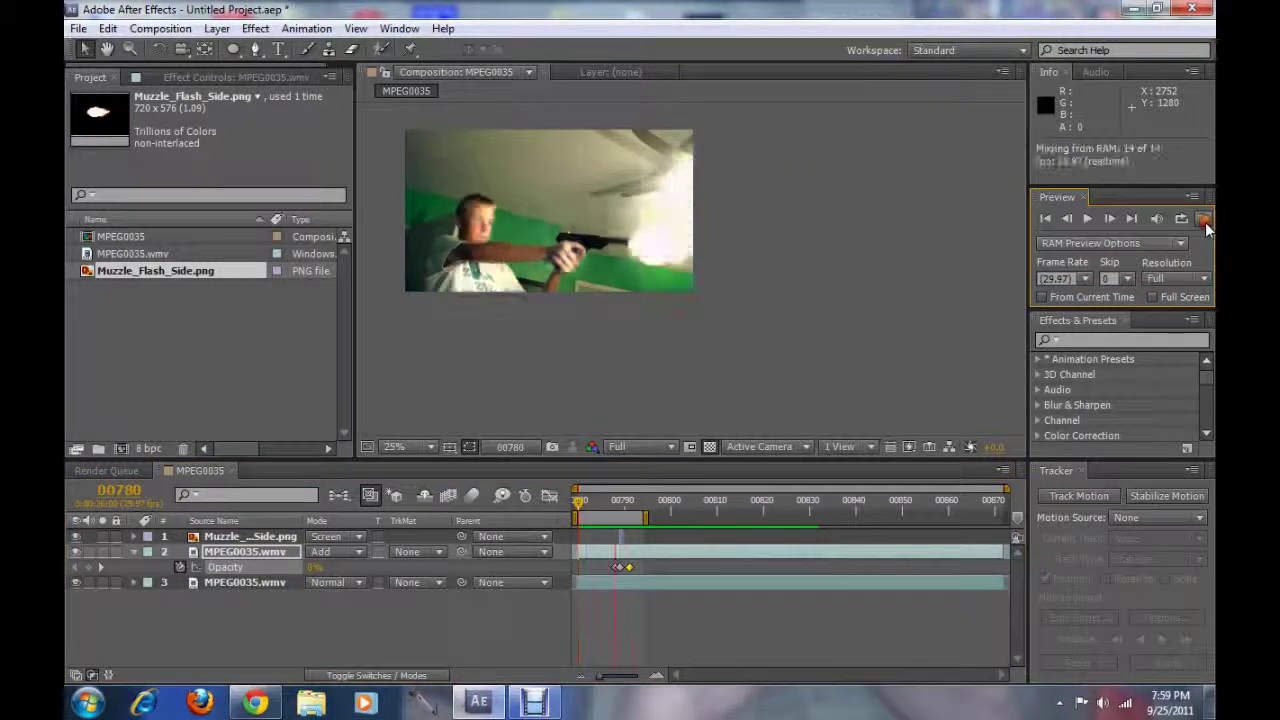
left_click(1205, 222)
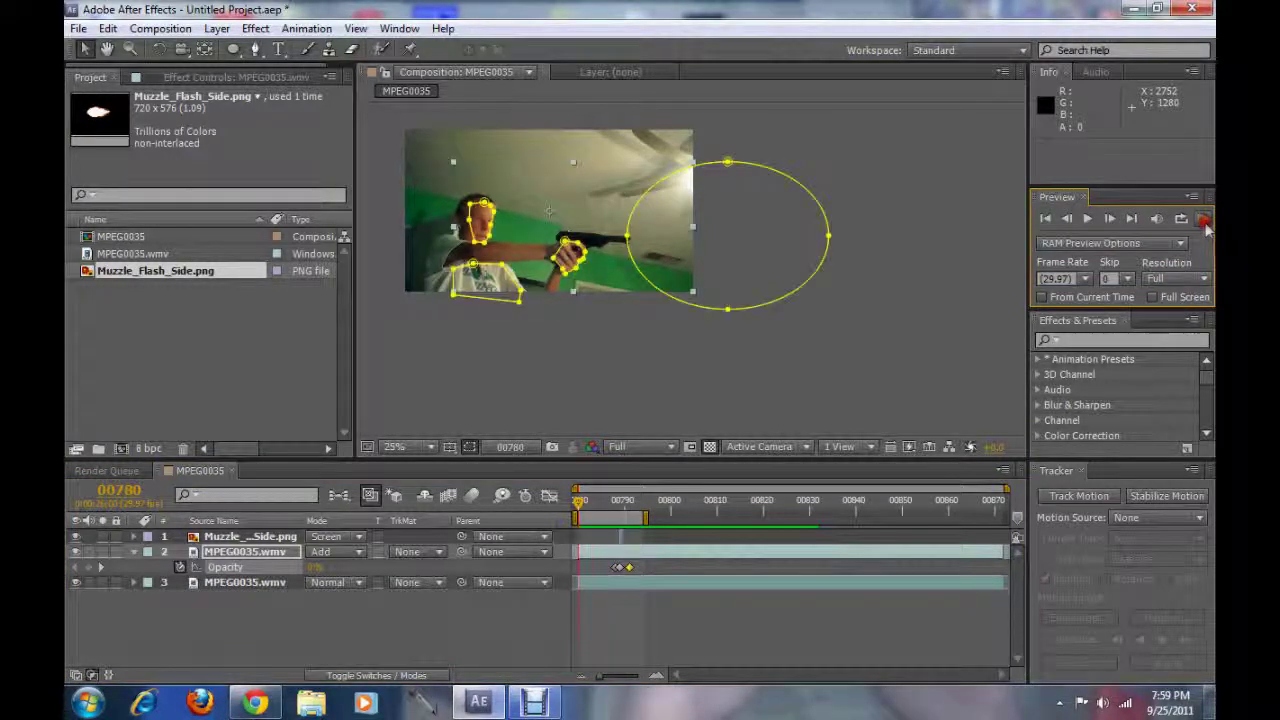
left_click_drag(644, 517, 690, 517)
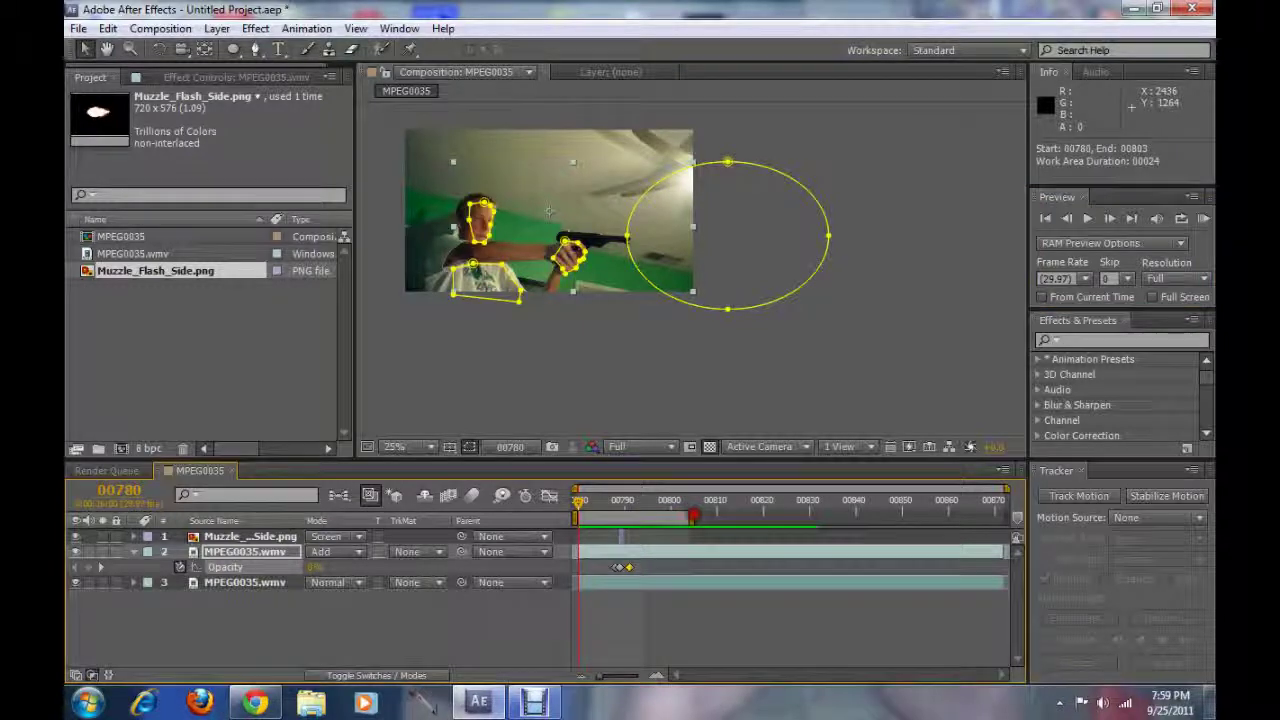
left_click(1205, 219)
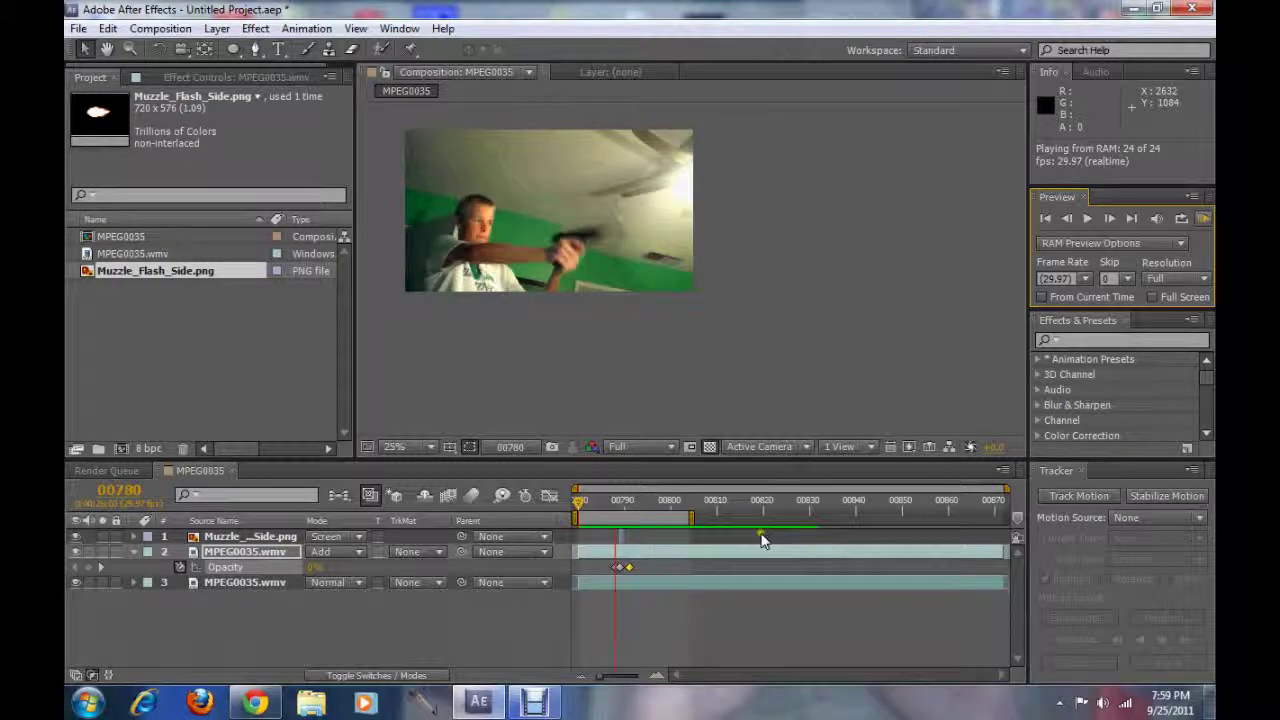
left_click(723, 514)
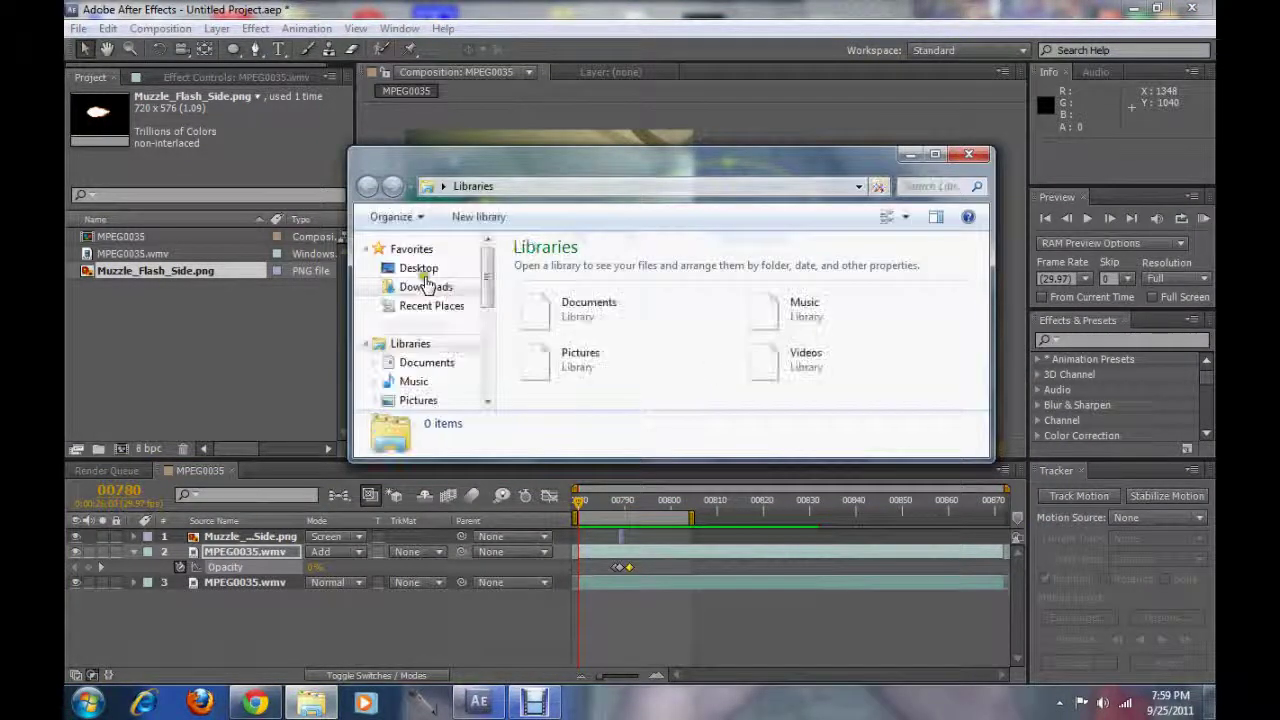
- In Windows Explorer, browse from the Desktop to the gun sound folder guns > sound > weapons > usp
left_click(417, 270)
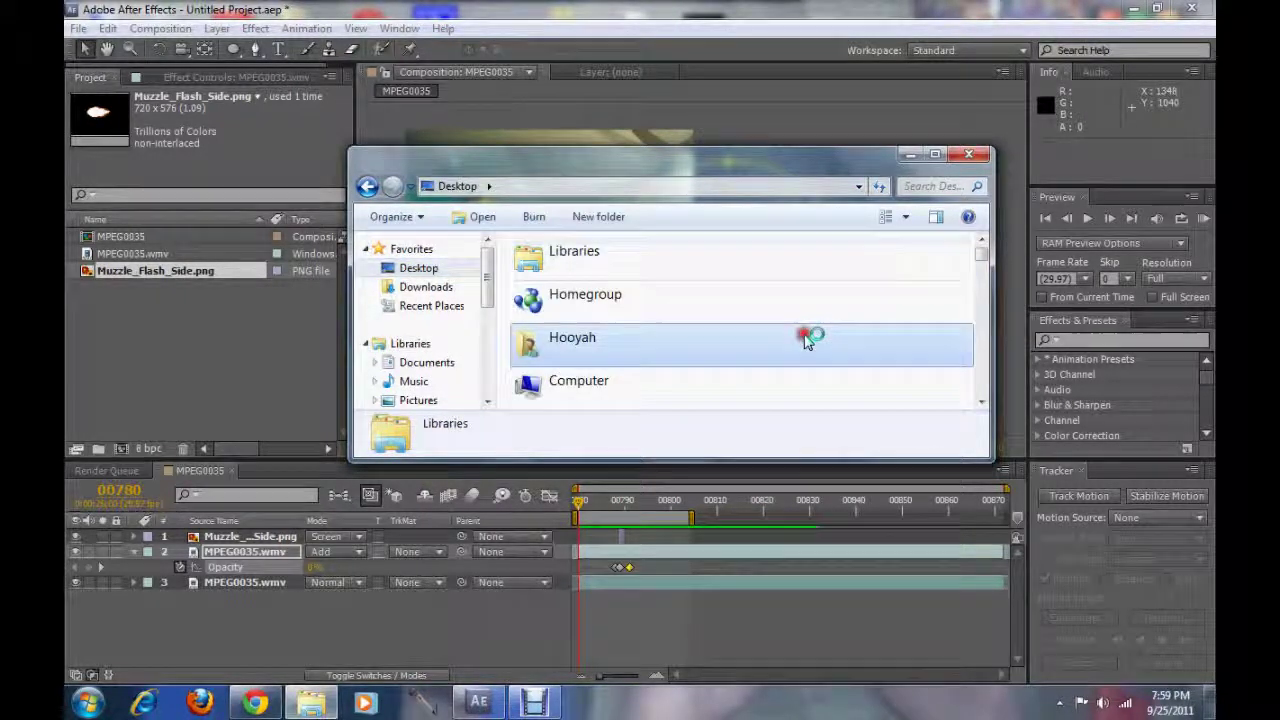
scroll(808, 341, "down", 4)
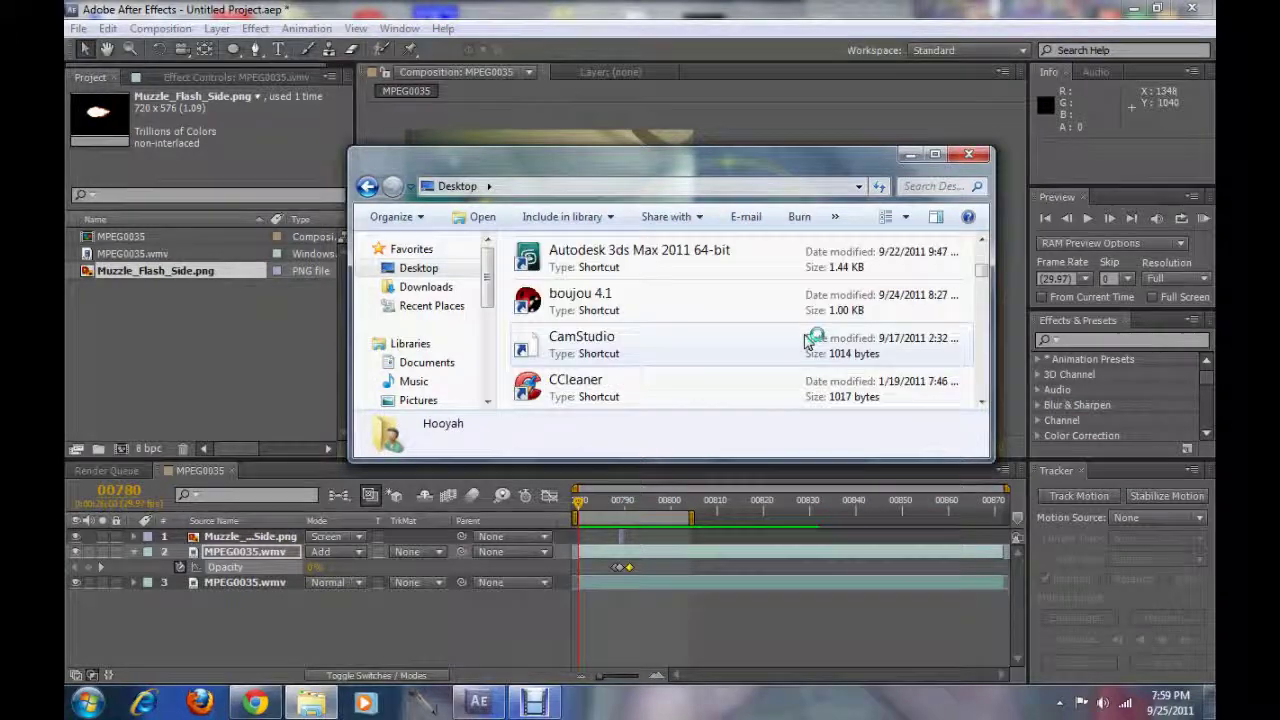
scroll(808, 341, "down", 5)
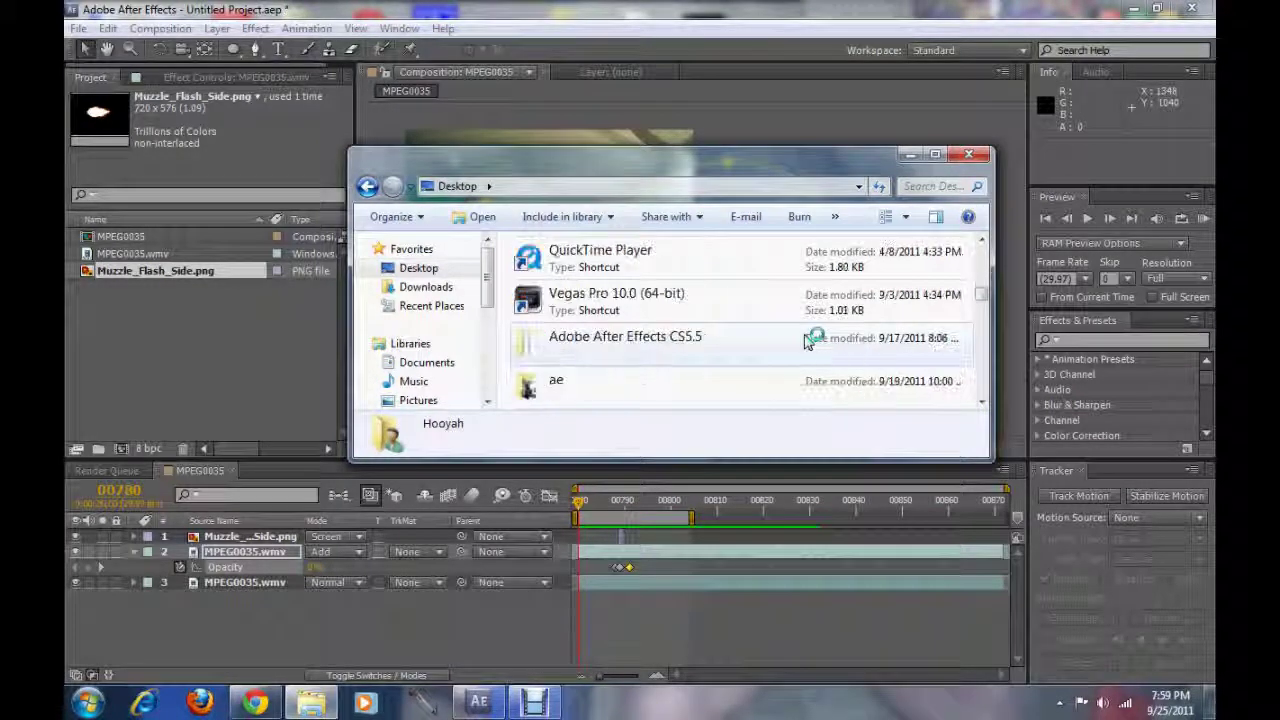
scroll(808, 341, "down", 3)
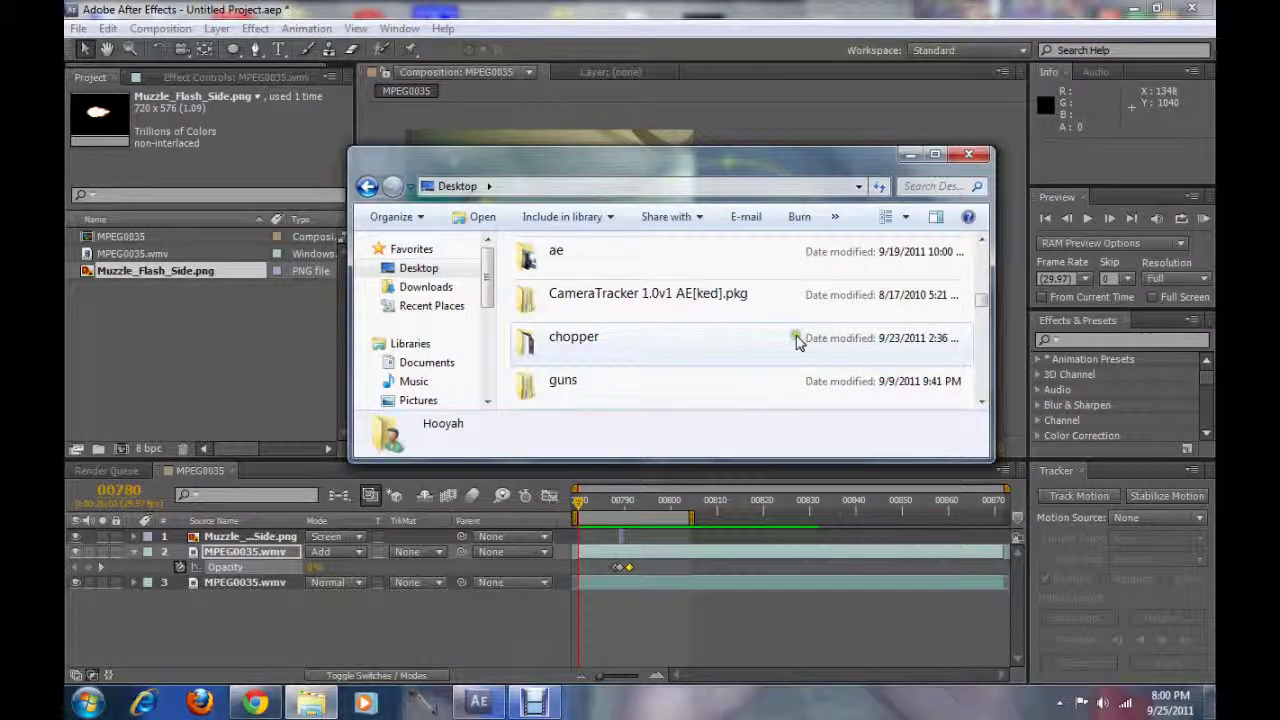
scroll(796, 340, "down", 3)
double_click(605, 262)
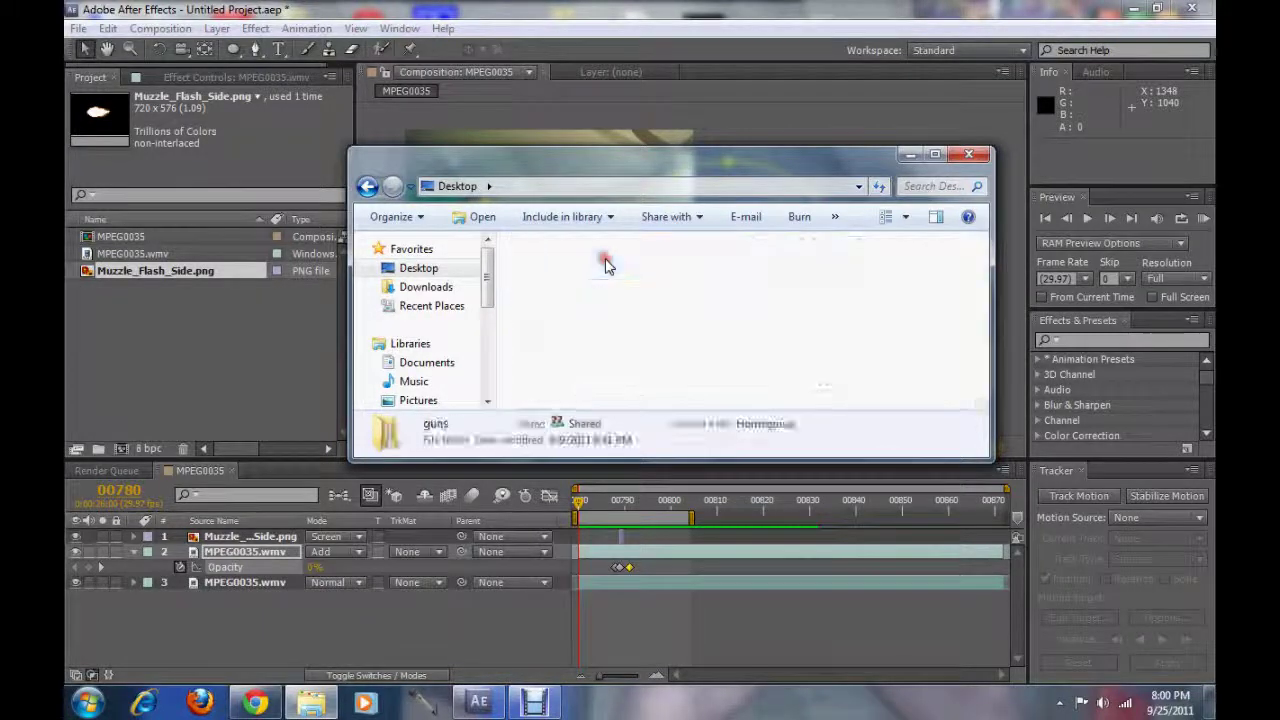
double_click(588, 264)
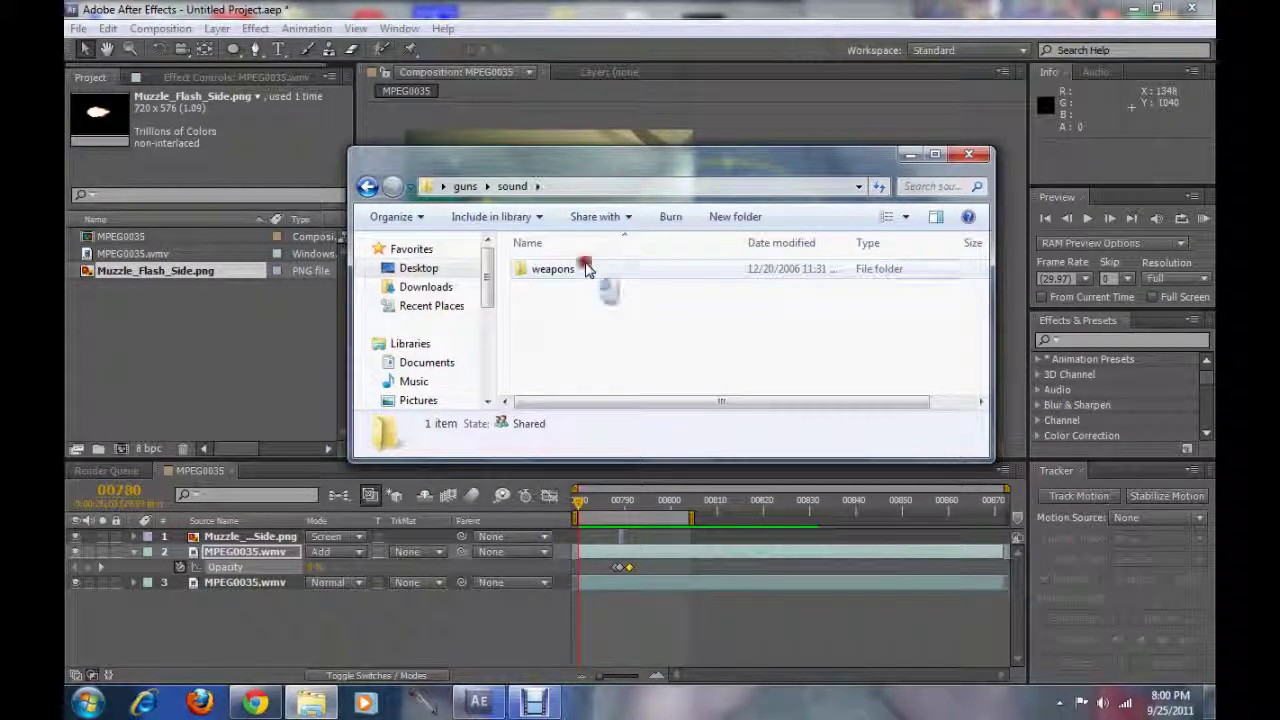
double_click(586, 268)
scroll(582, 307, "down", 6)
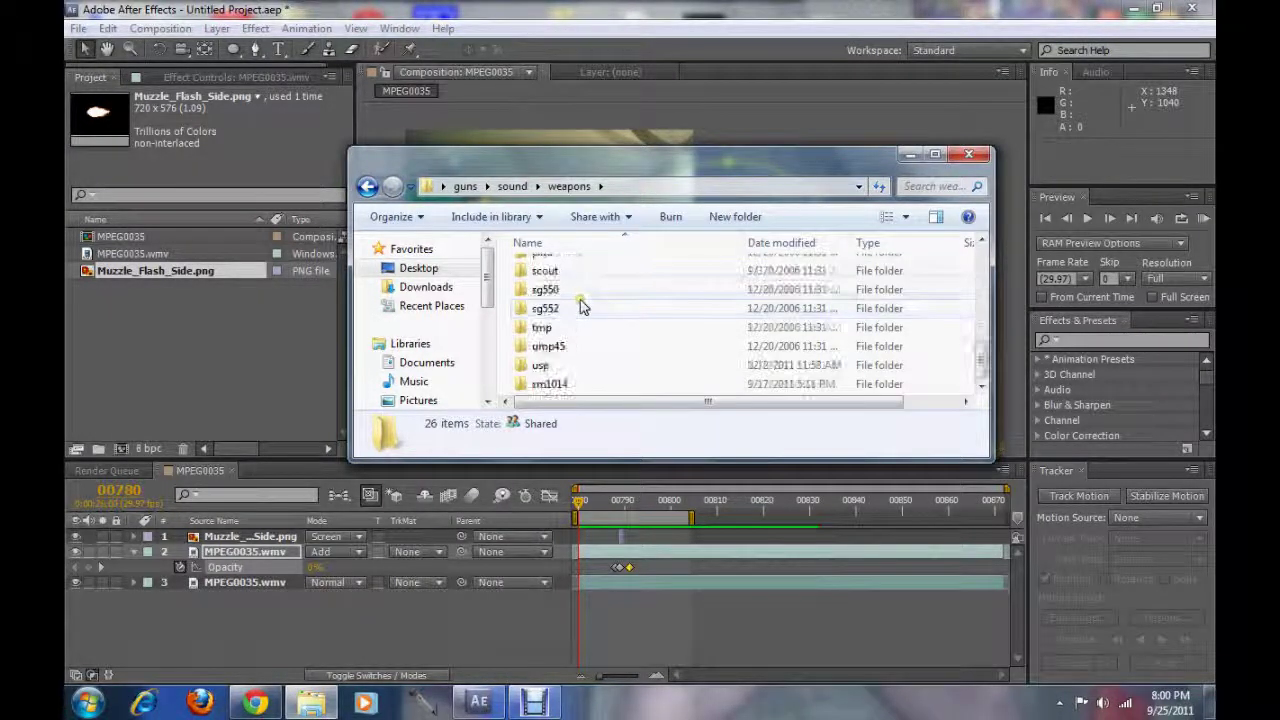
double_click(563, 365)
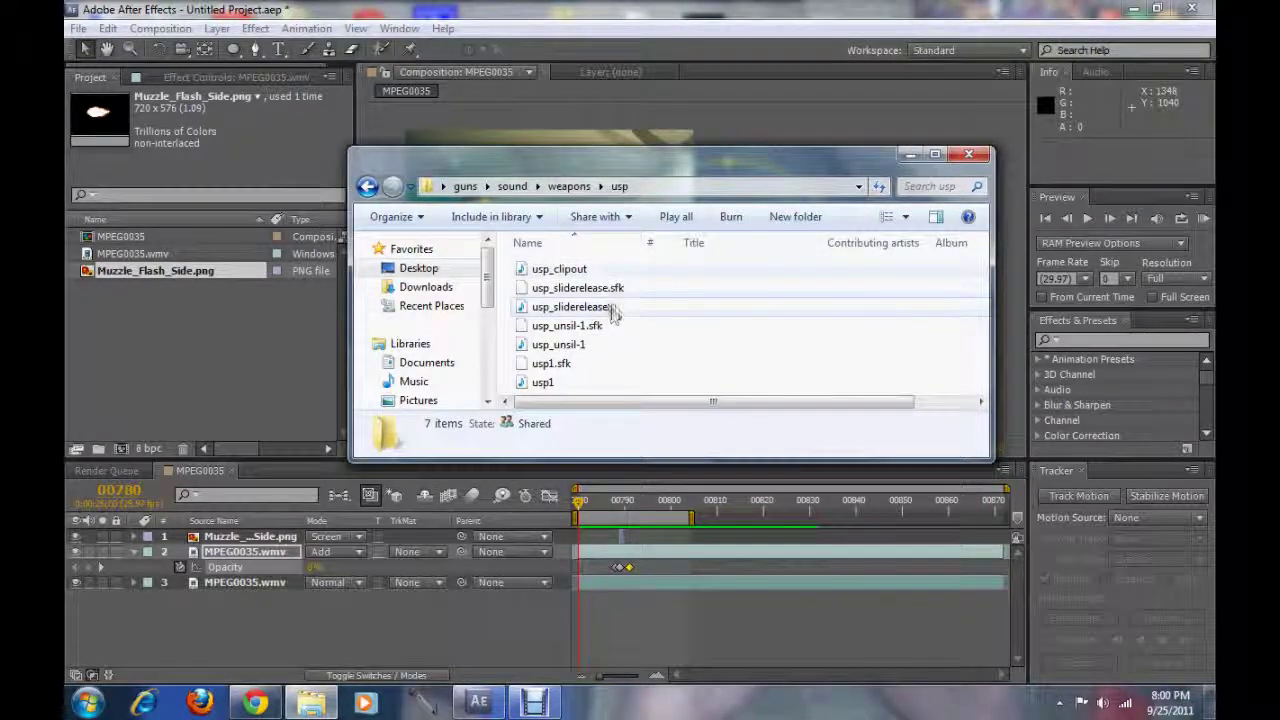
- Import the sound files usp1 and usp_sliderelease from the usp folder into the After Effects project
left_click_drag(620, 173, 820, 160)
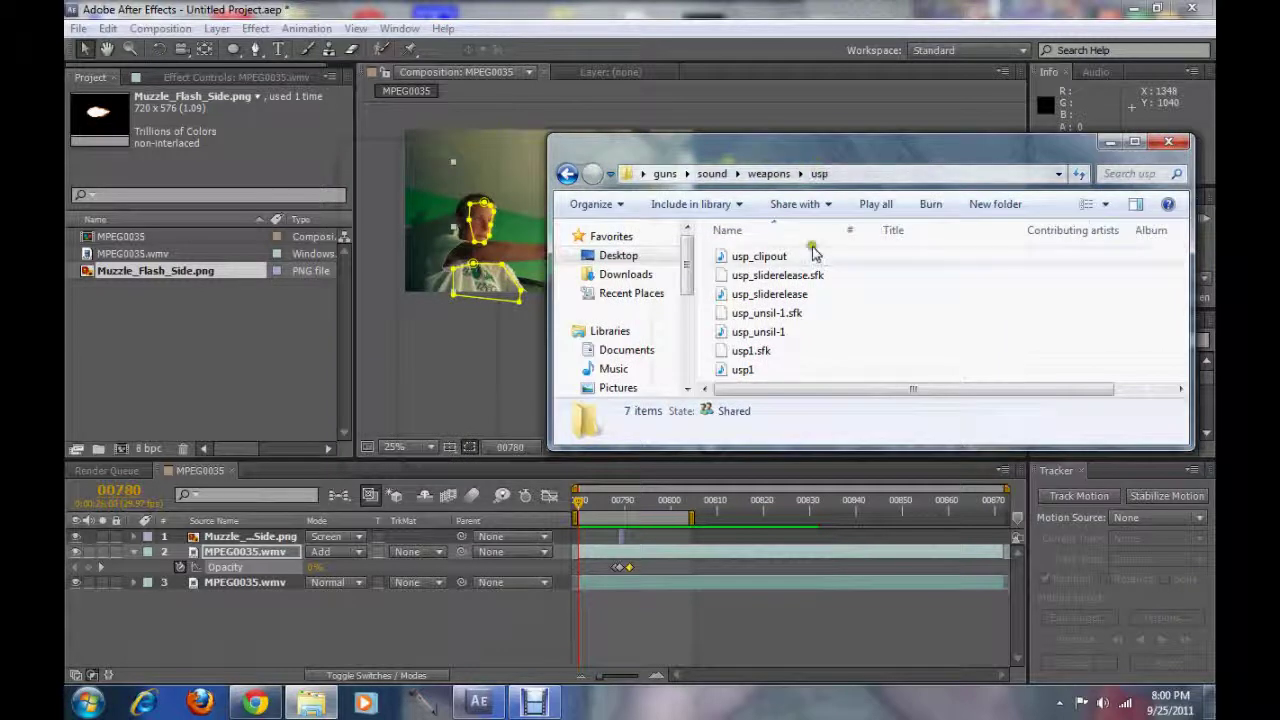
left_click(750, 370)
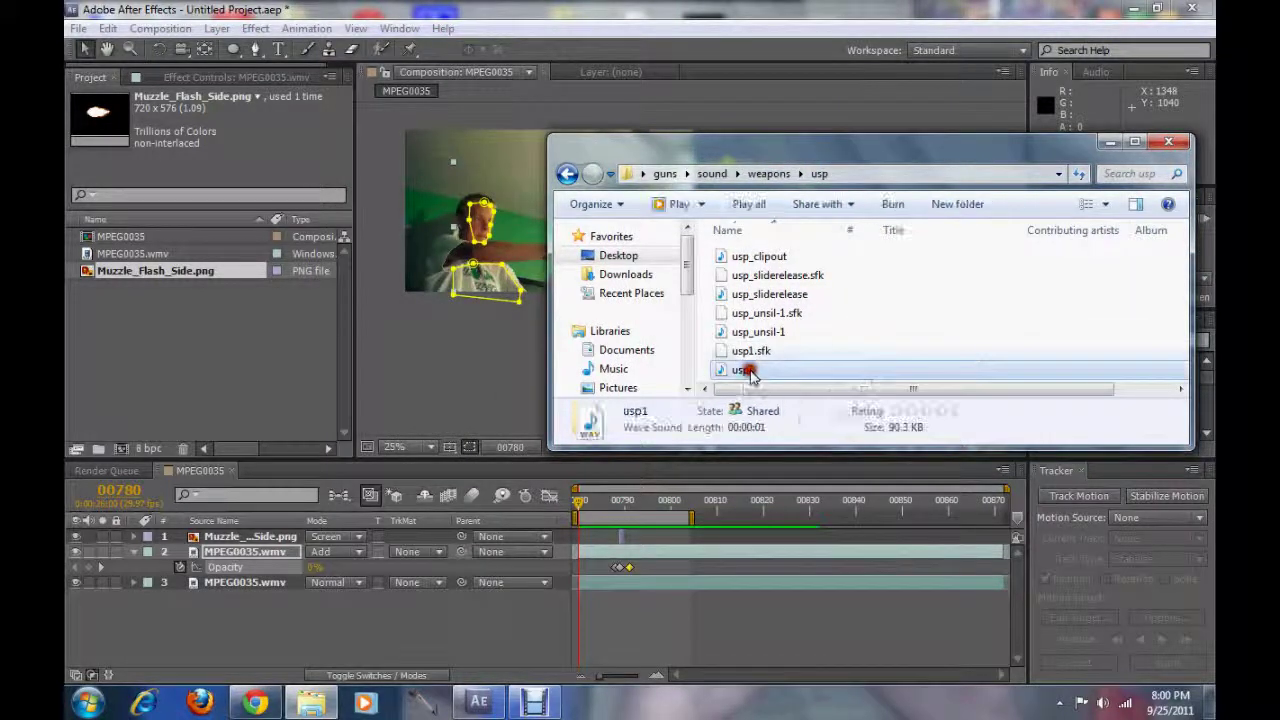
left_click(805, 295, "ctrl")
left_click_drag(800, 295, 252, 331)
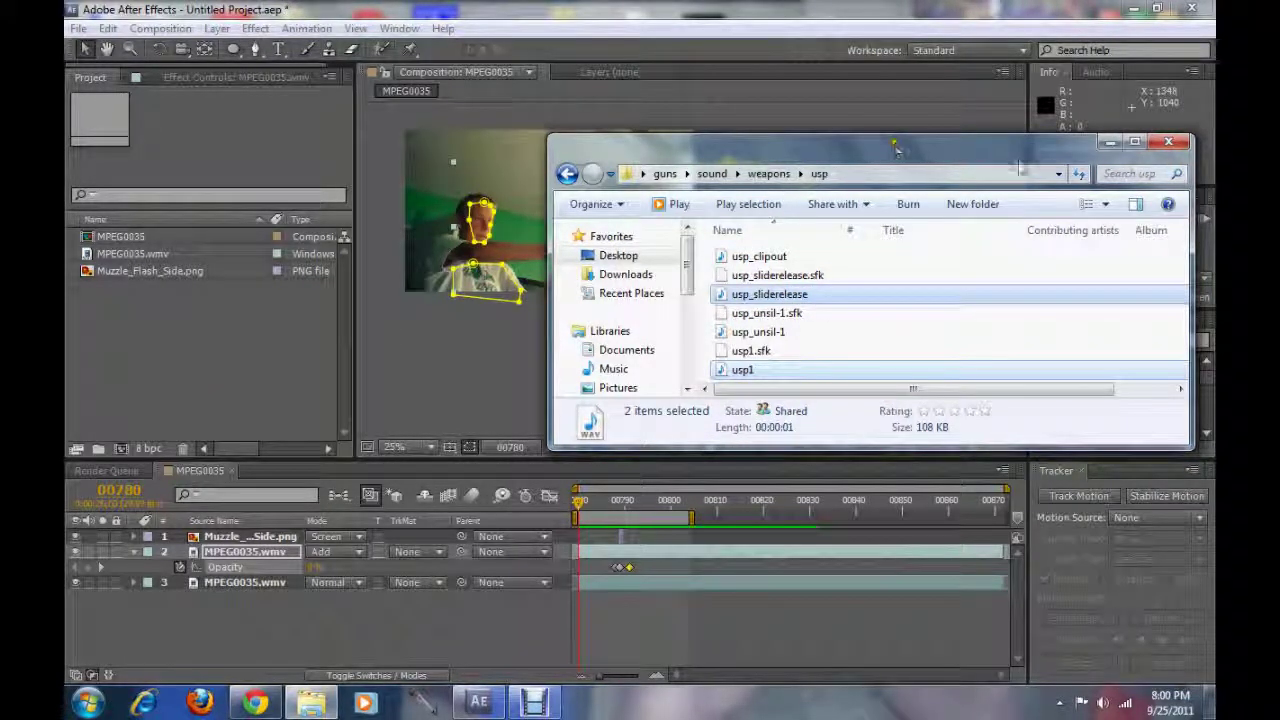
- Add usp1.wav as the lowest layer of the composition, start it at the flash frame 789, and return the playhead to frame 780
left_click(1118, 143)
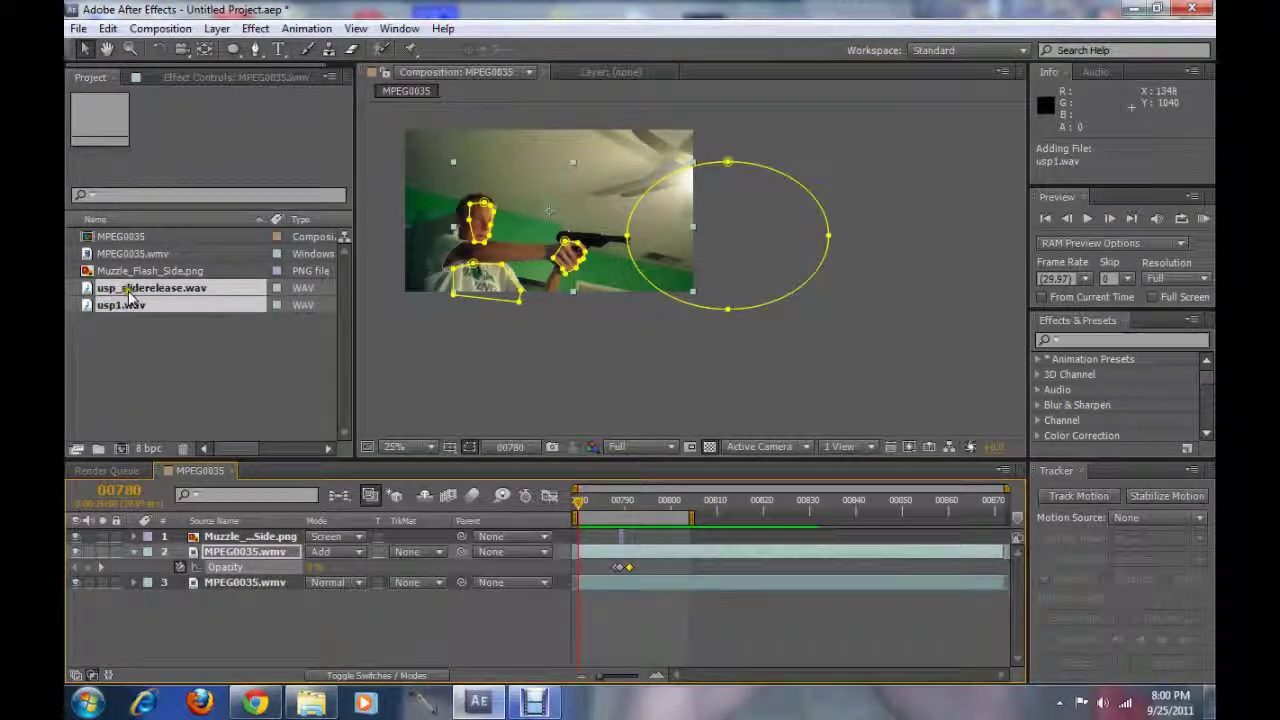
left_click_drag(127, 313, 609, 614)
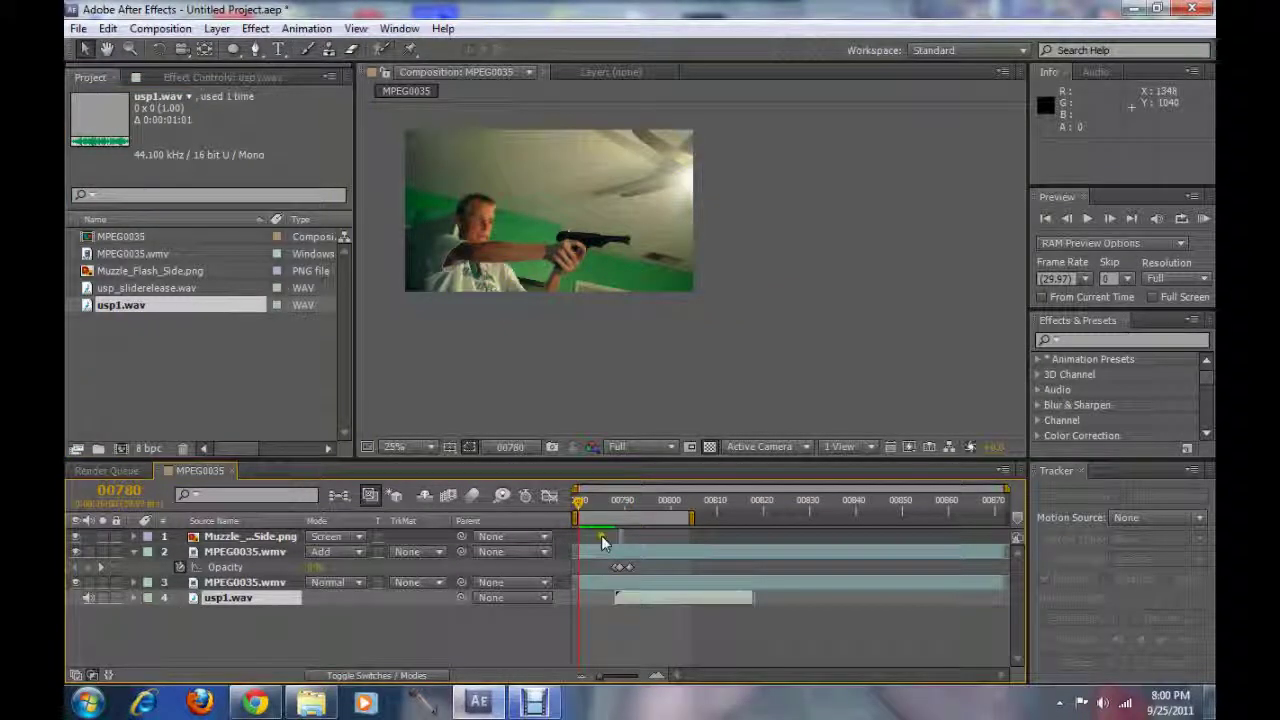
left_click_drag(587, 503, 620, 508)
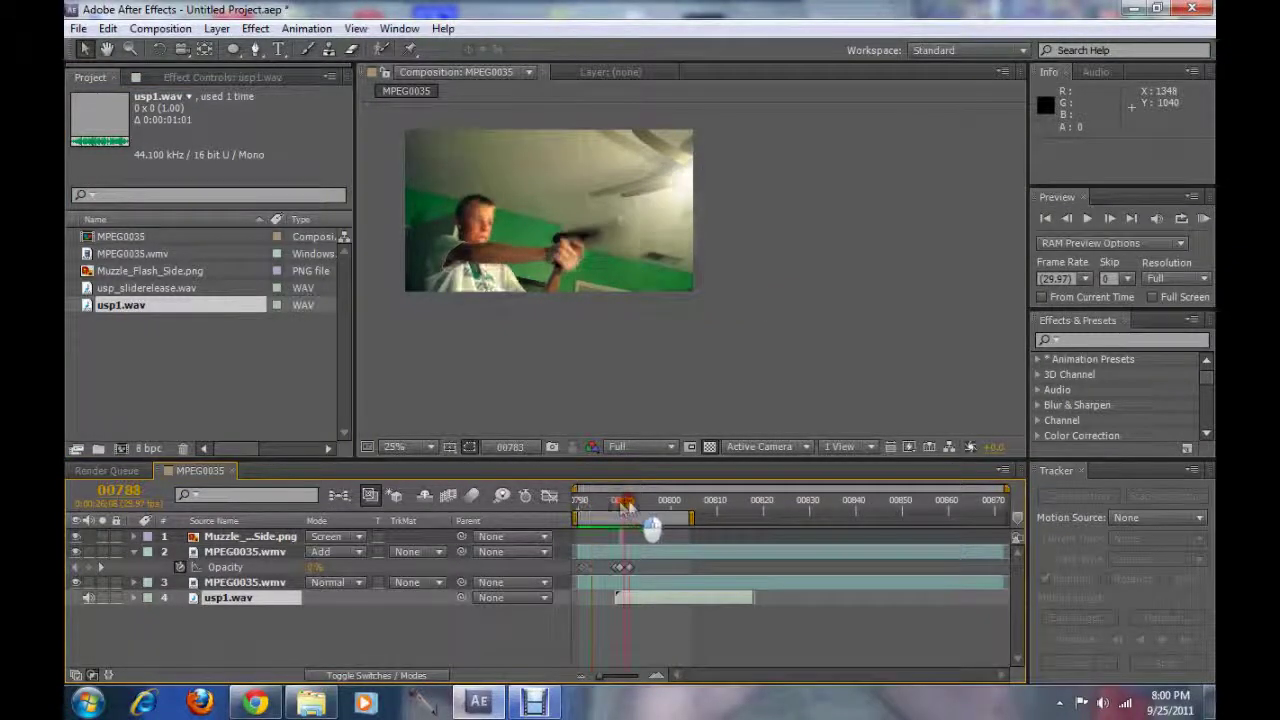
left_click_drag(632, 612, 638, 608)
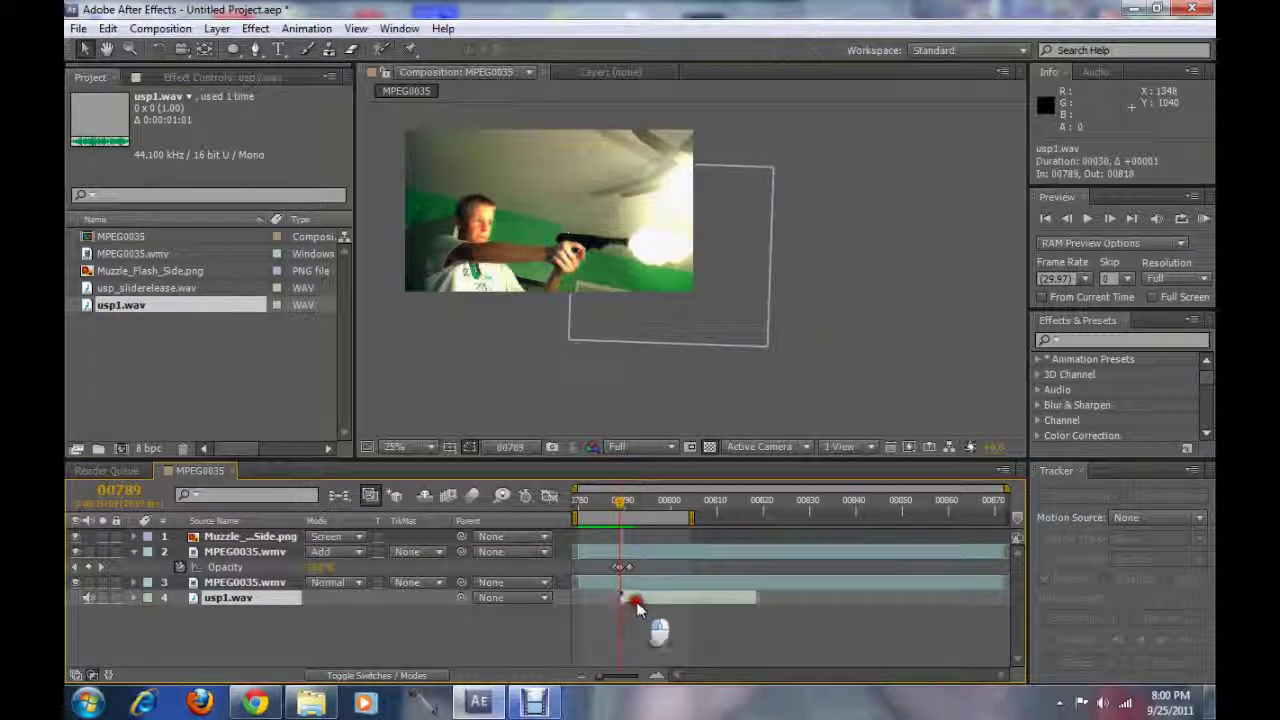
left_click_drag(620, 502, 557, 507)
- Add usp_sliderelease.wav below the usp1.wav layer and shift it to start just before the gunshot sound
left_click_drag(120, 288, 628, 617)
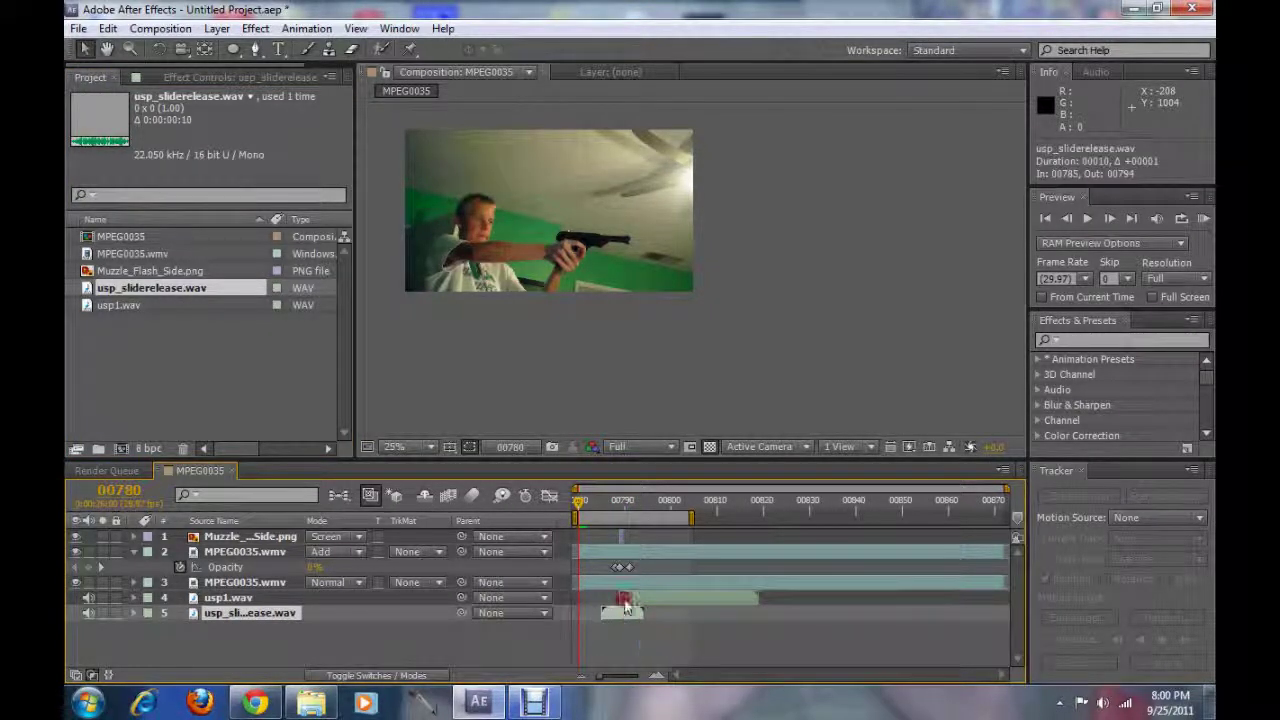
scroll(624, 589, "up", 2)
left_click_drag(611, 617, 637, 617)
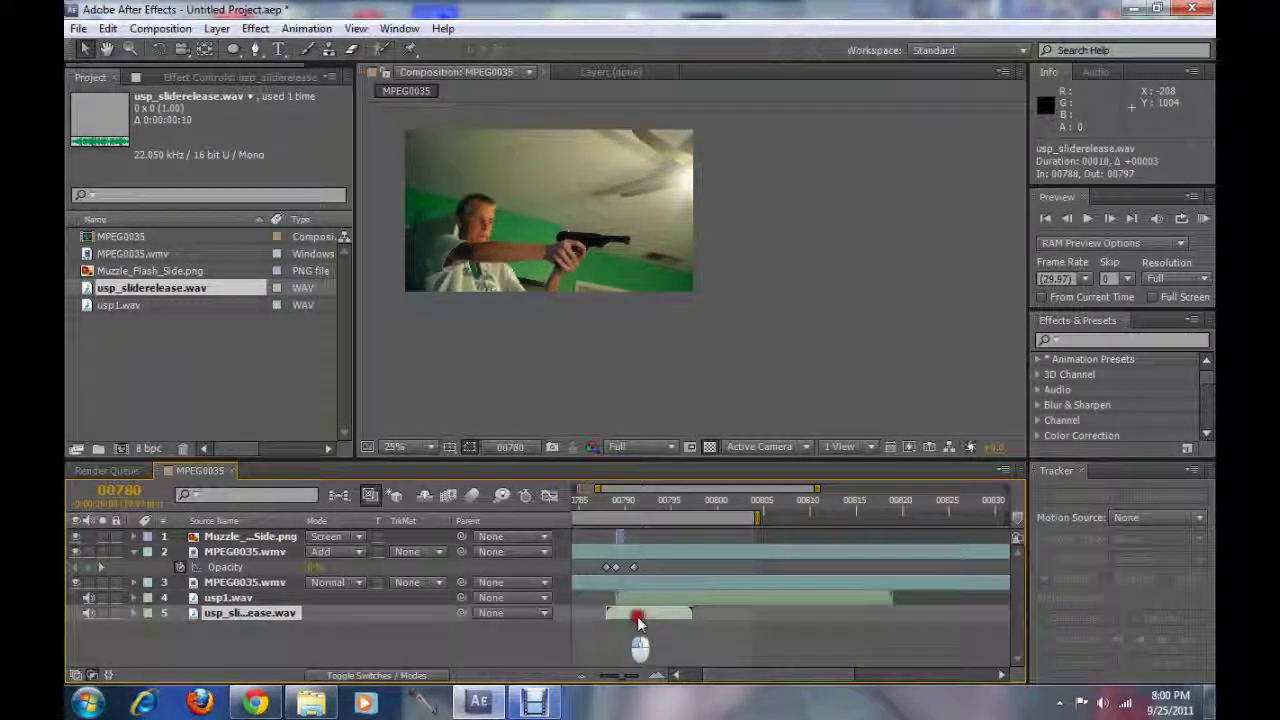
scroll(631, 600, "down", 2)
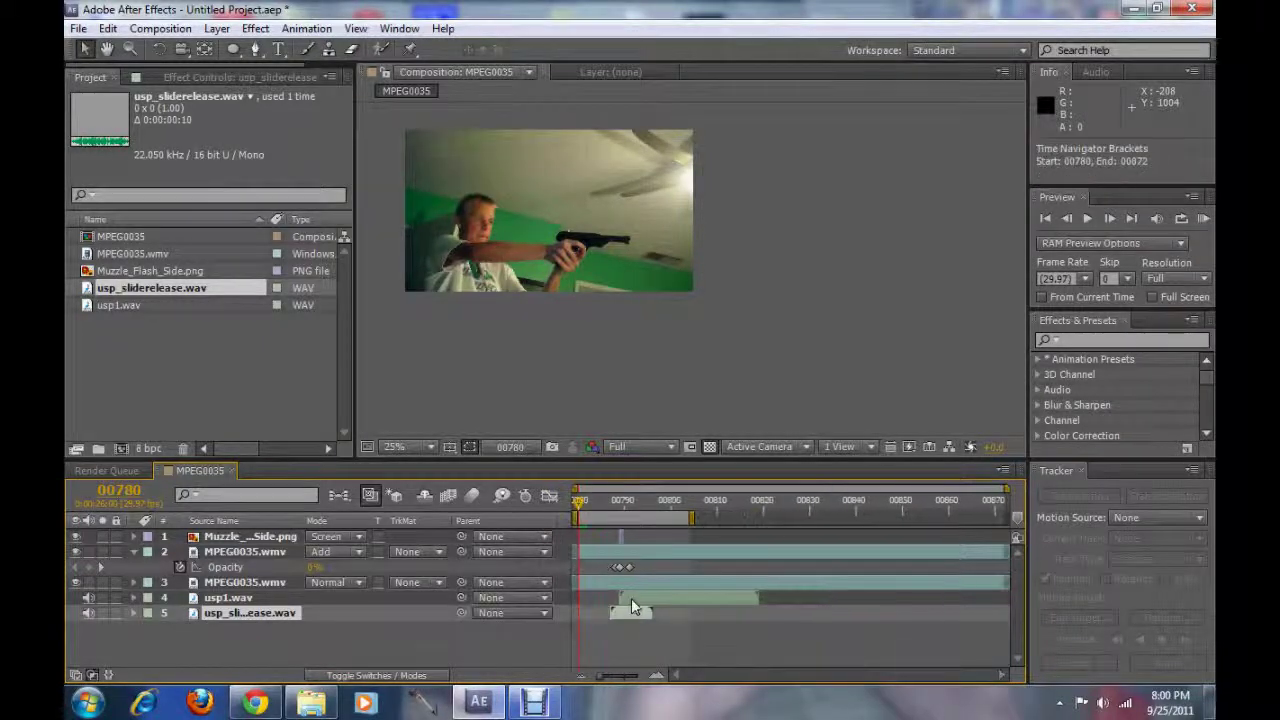
- Extend the work area to end at frame 818, enlarge the composition view to 50%, and run a RAM preview
left_click_drag(694, 518, 733, 519)
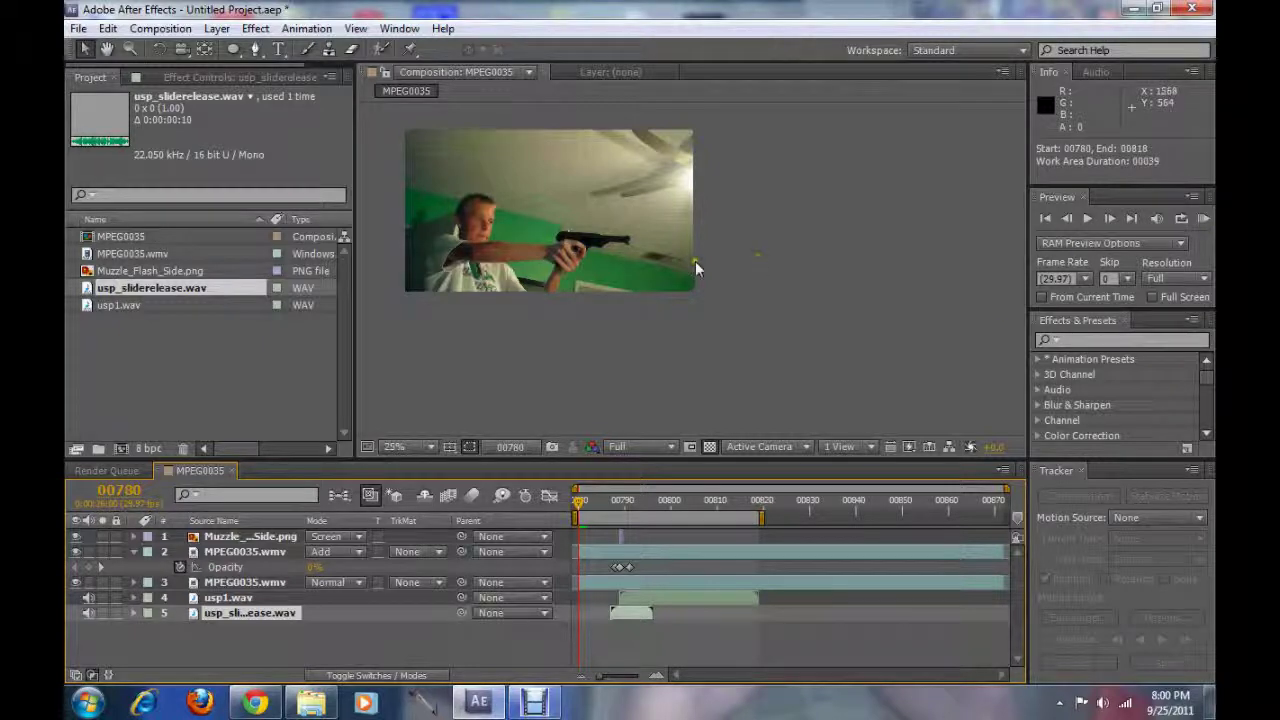
scroll(695, 261, "up", 1)
left_click_drag(695, 261, 940, 357)
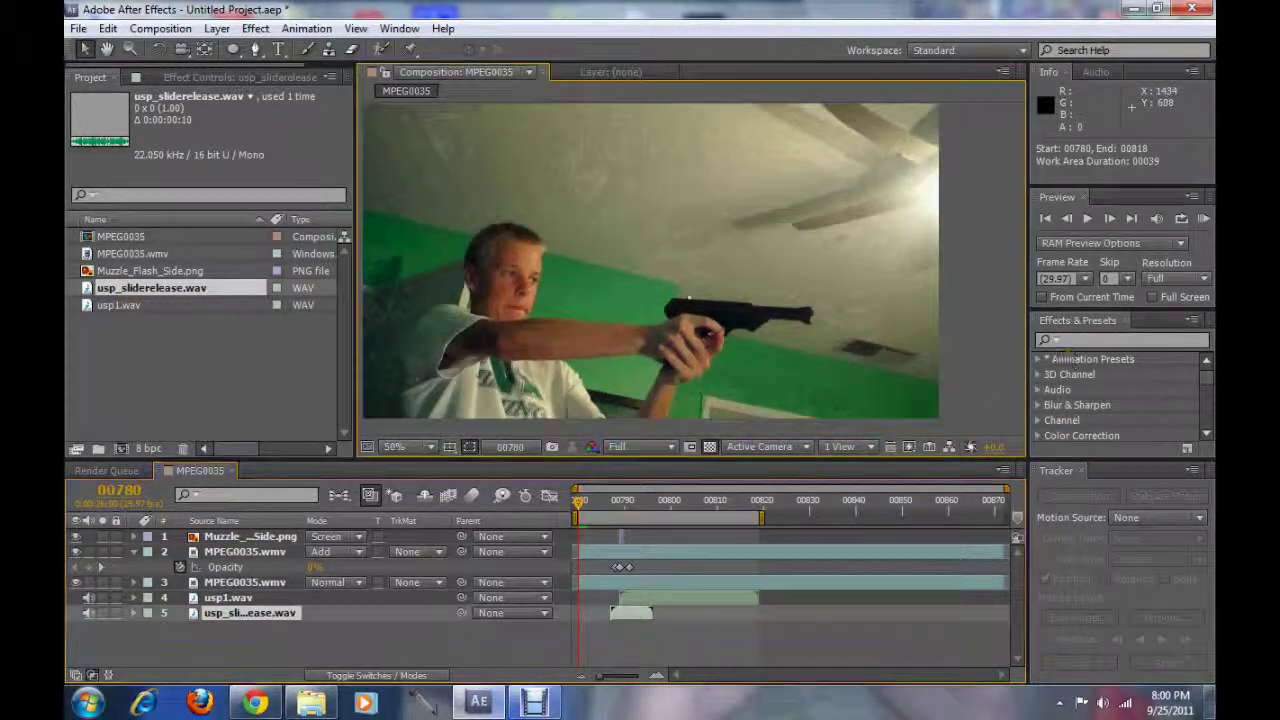
left_click(1205, 219)
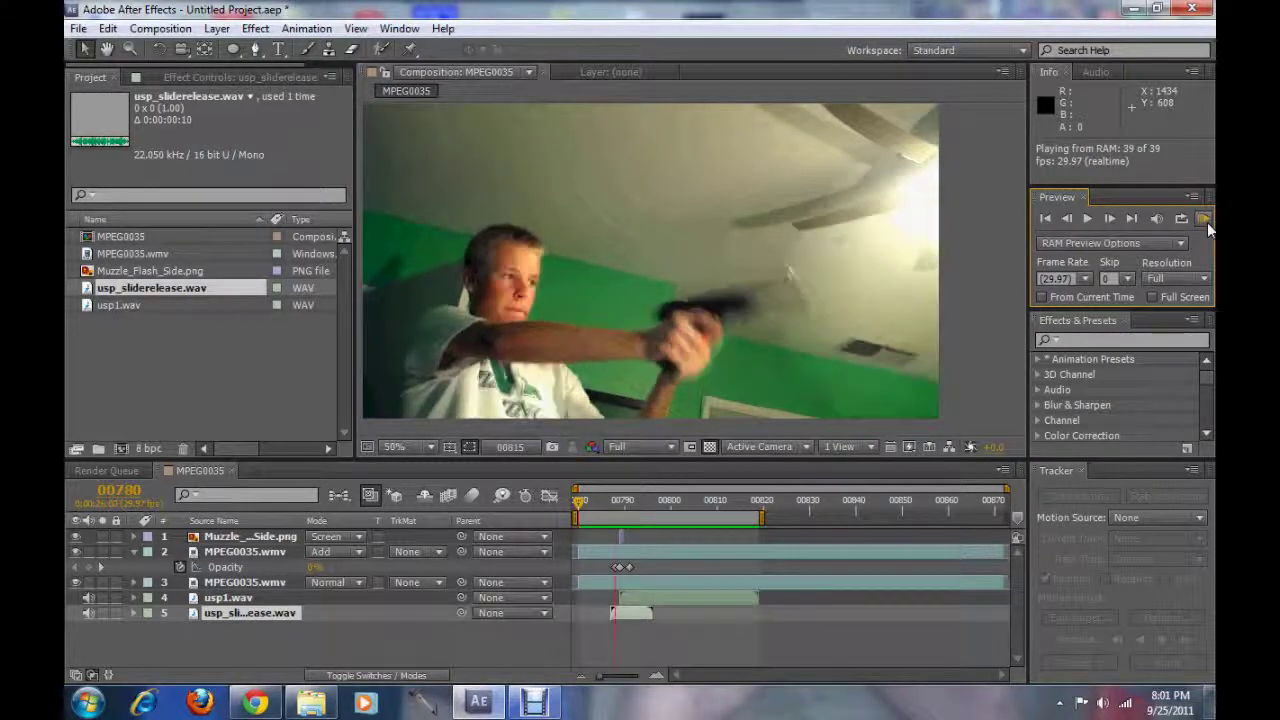
- Try starting the usp_sliderelease.wav layer at frame 780 with a RAM preview, and delete that layer from the composition
left_click_drag(644, 617, 598, 615)
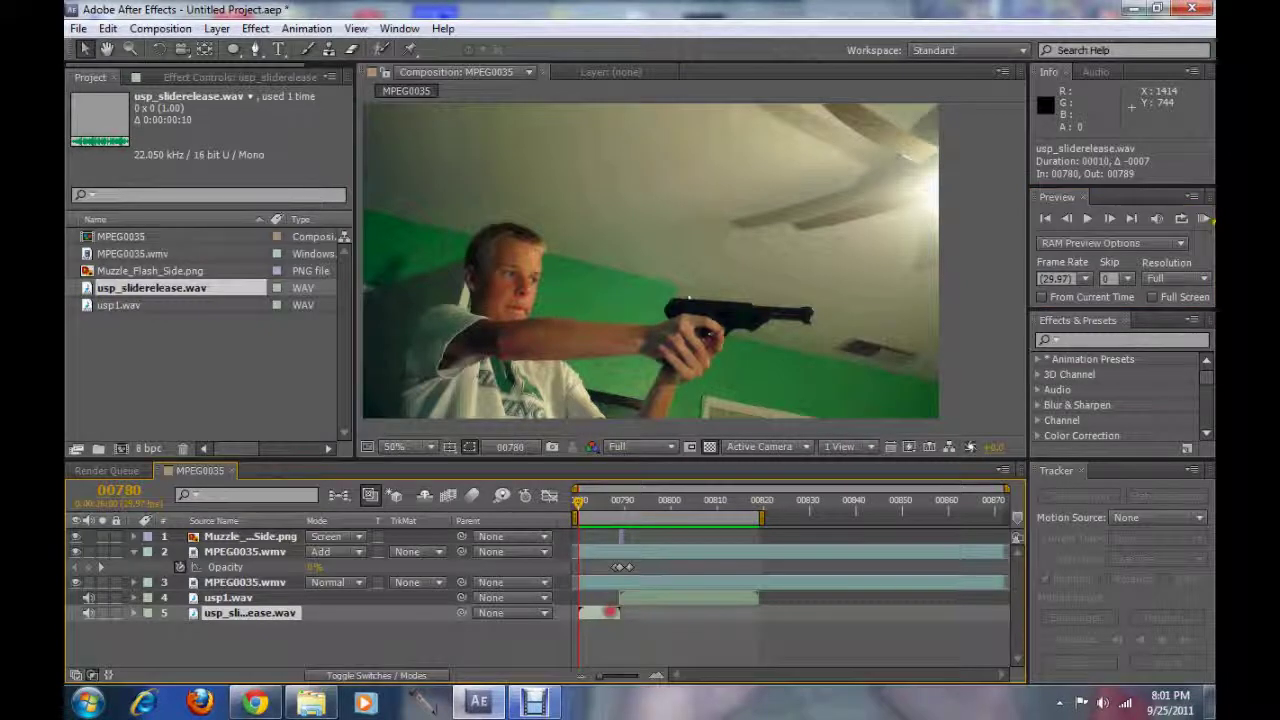
left_click(1203, 219)
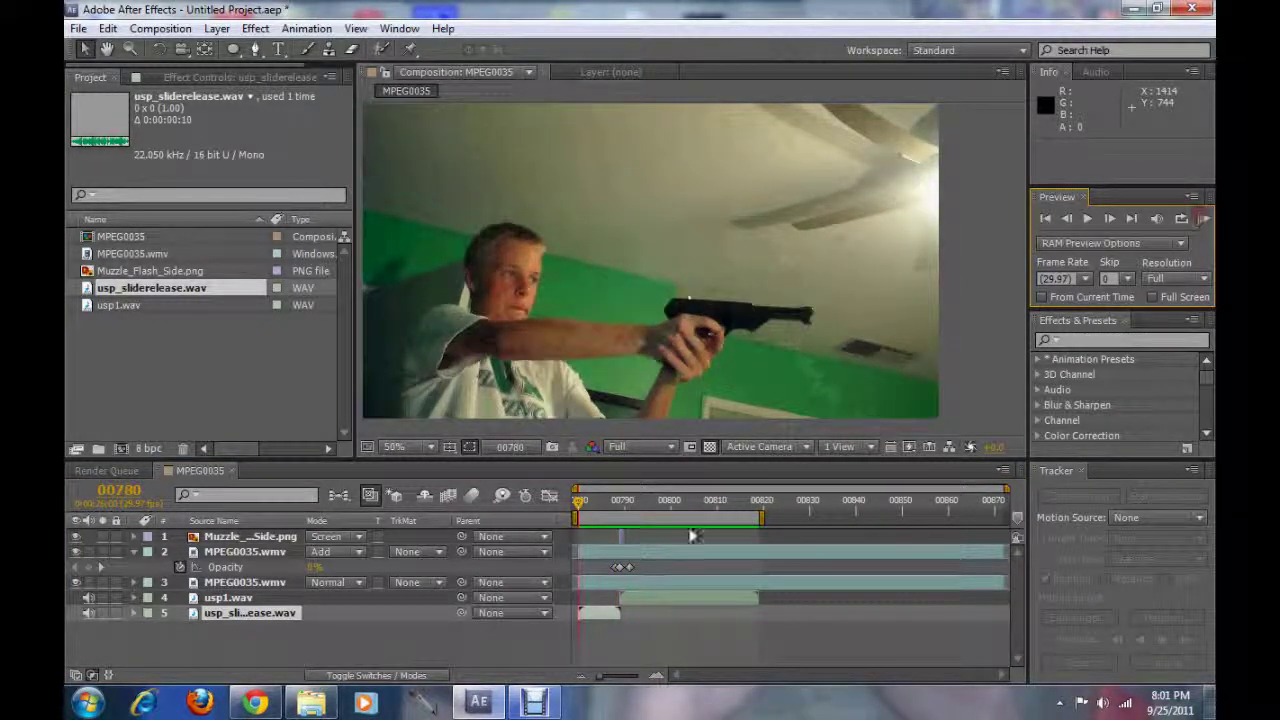
key("Delete")
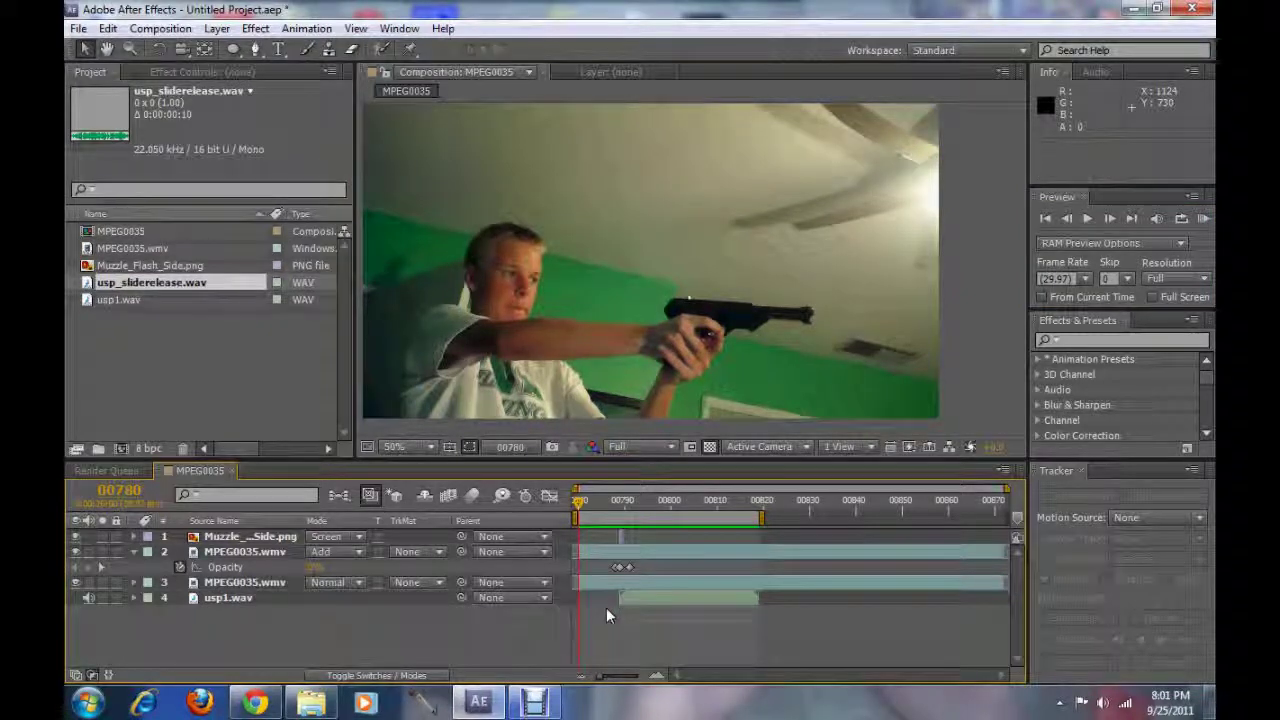
- Collapse the properties of the Add-mode MPEG0035.wmv layer and play the RAM preview of the flash with only the usp1.wav gunshot
left_click(133, 552)
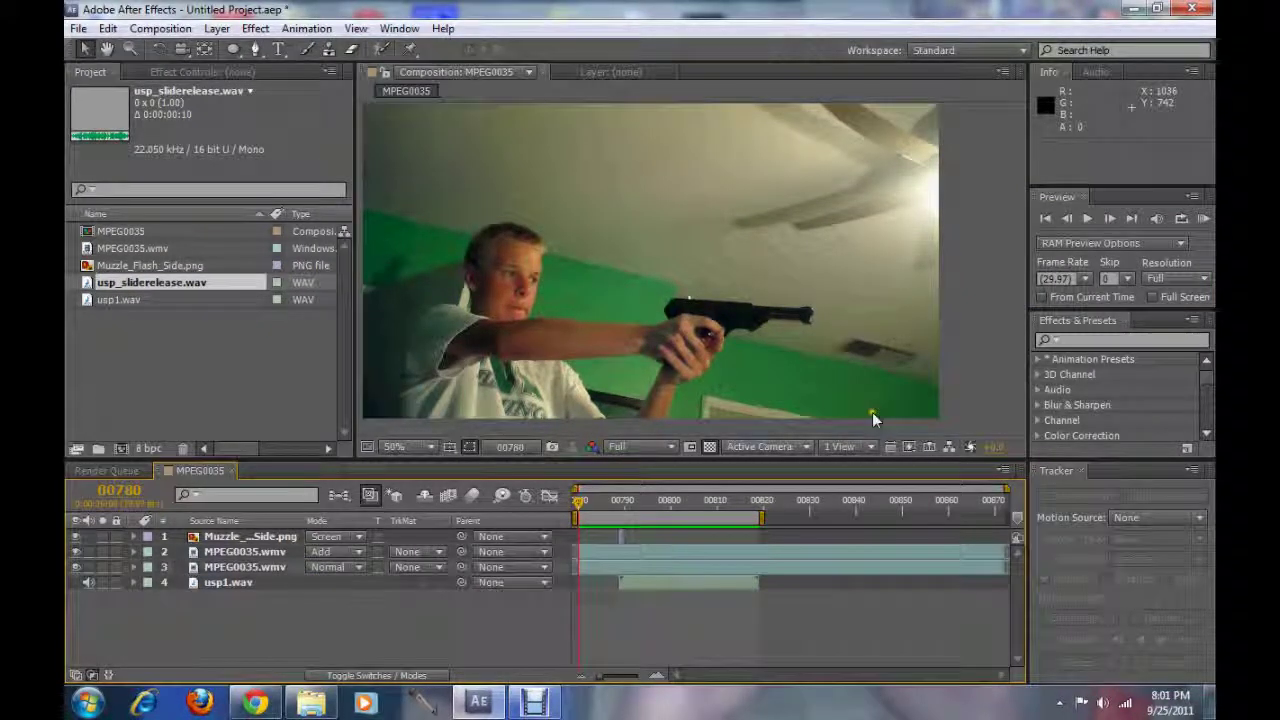
left_click(1206, 218)
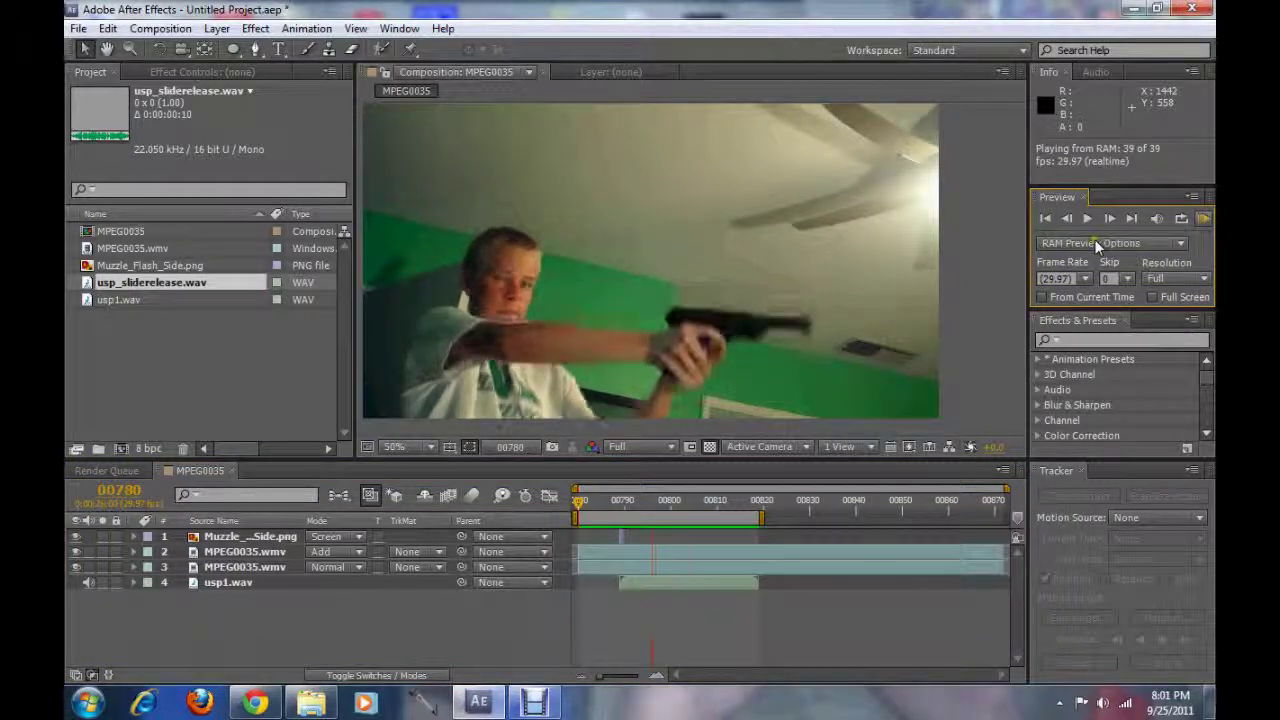
left_click(1205, 217)
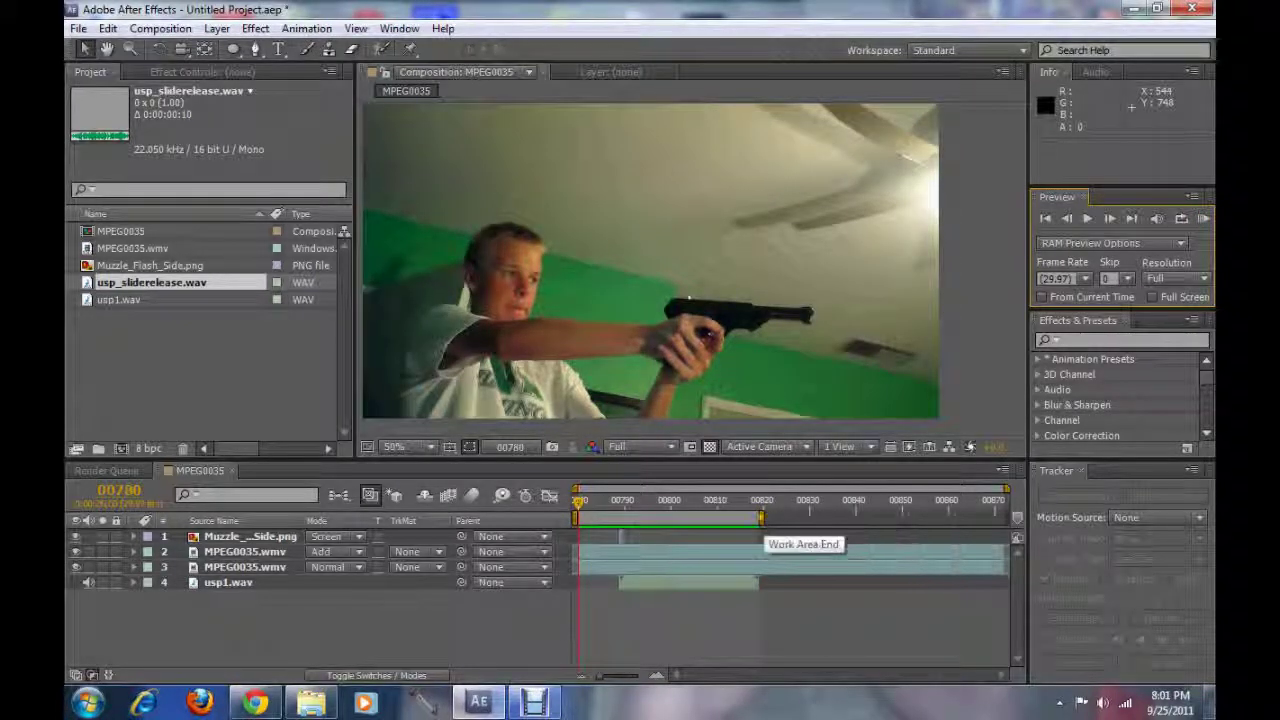
left_click_drag(762, 516, 775, 517)
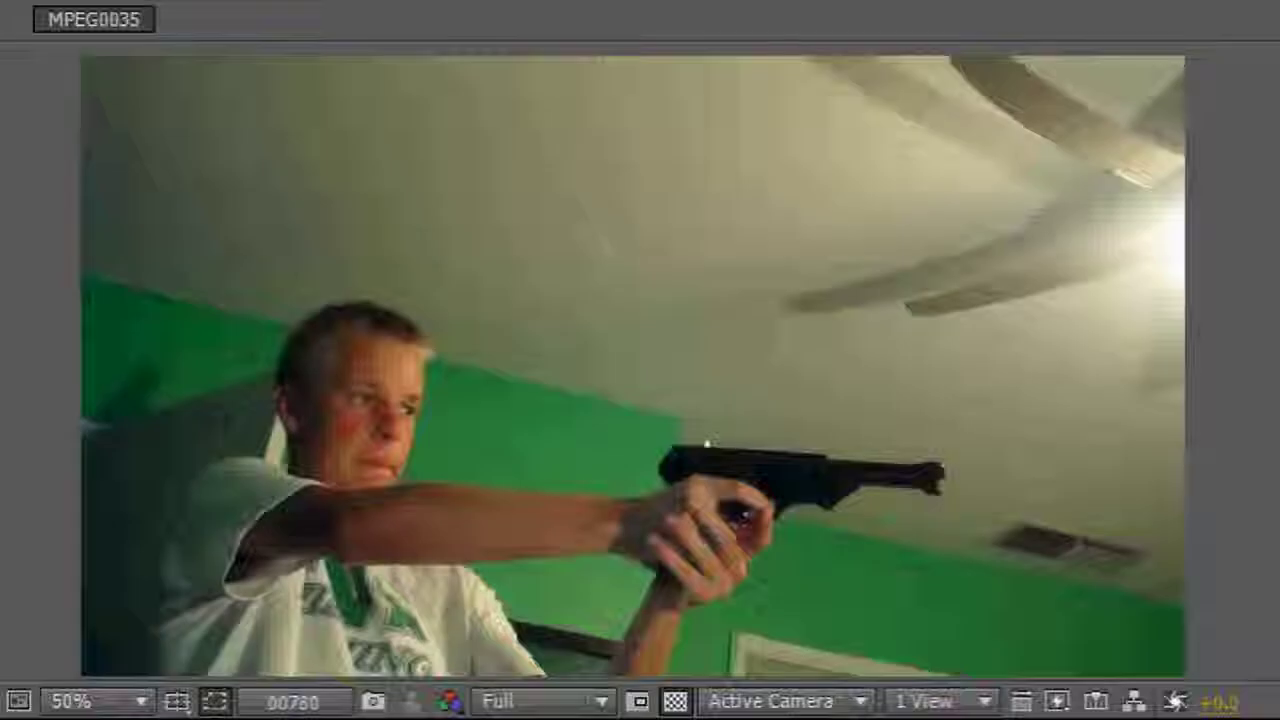